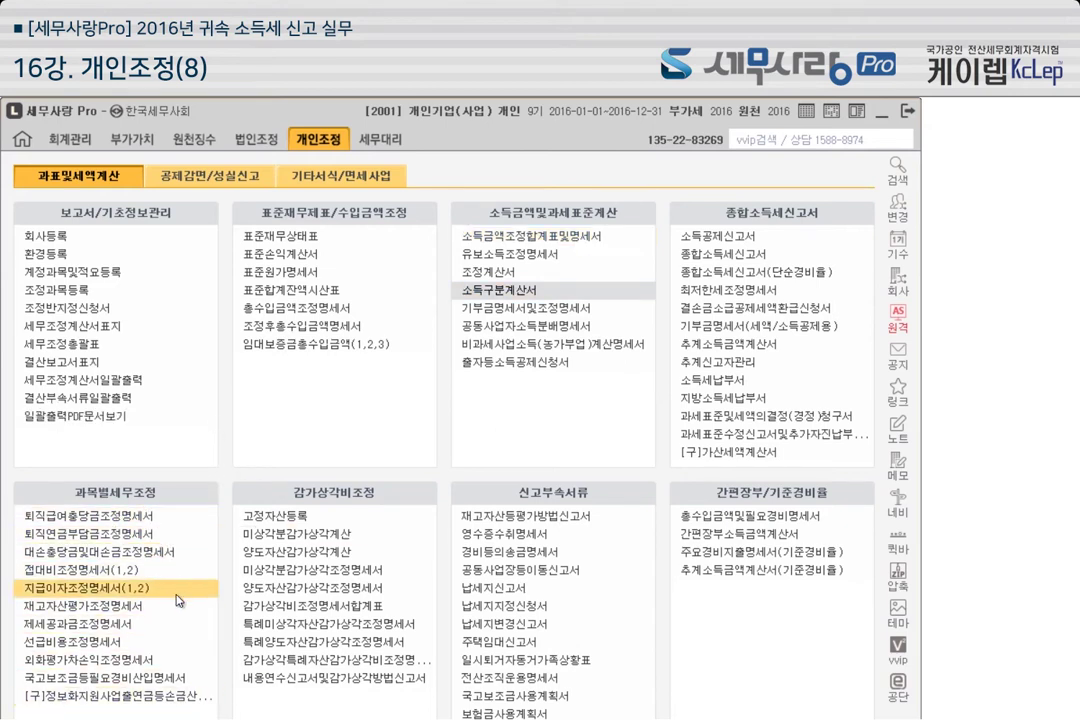
Review the 소득금액조정합계표및명세서 form and the 2.기부금 조정 page of 기부금명세서및조정명세서, closing each form
left_click(559, 240)
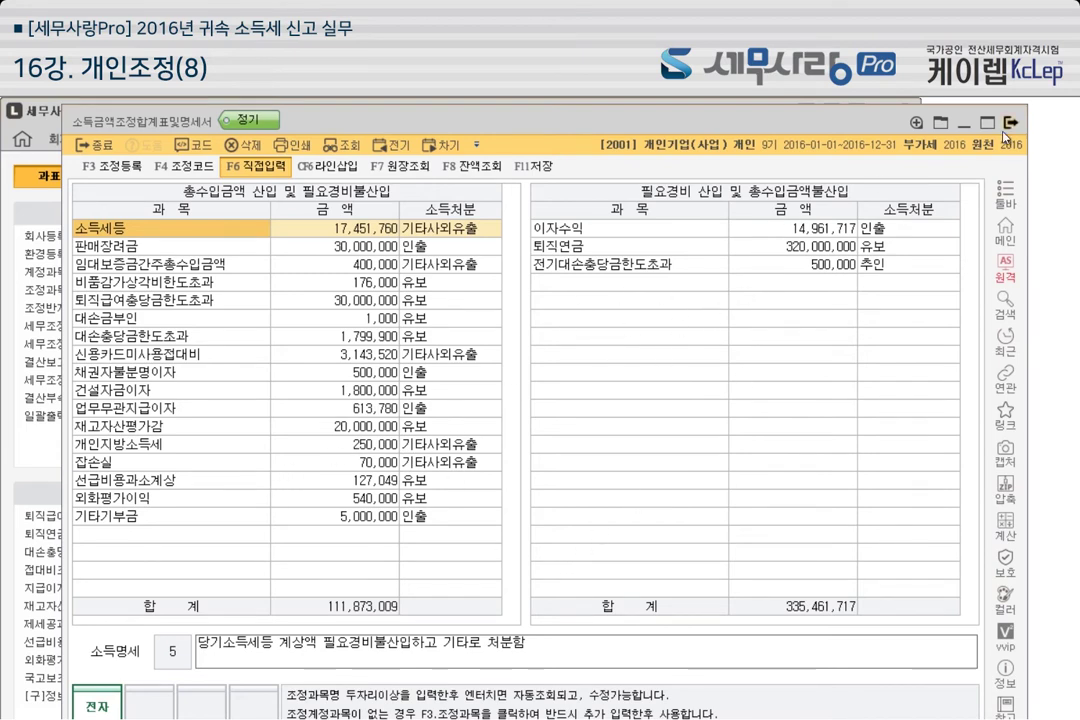
key("Escape")
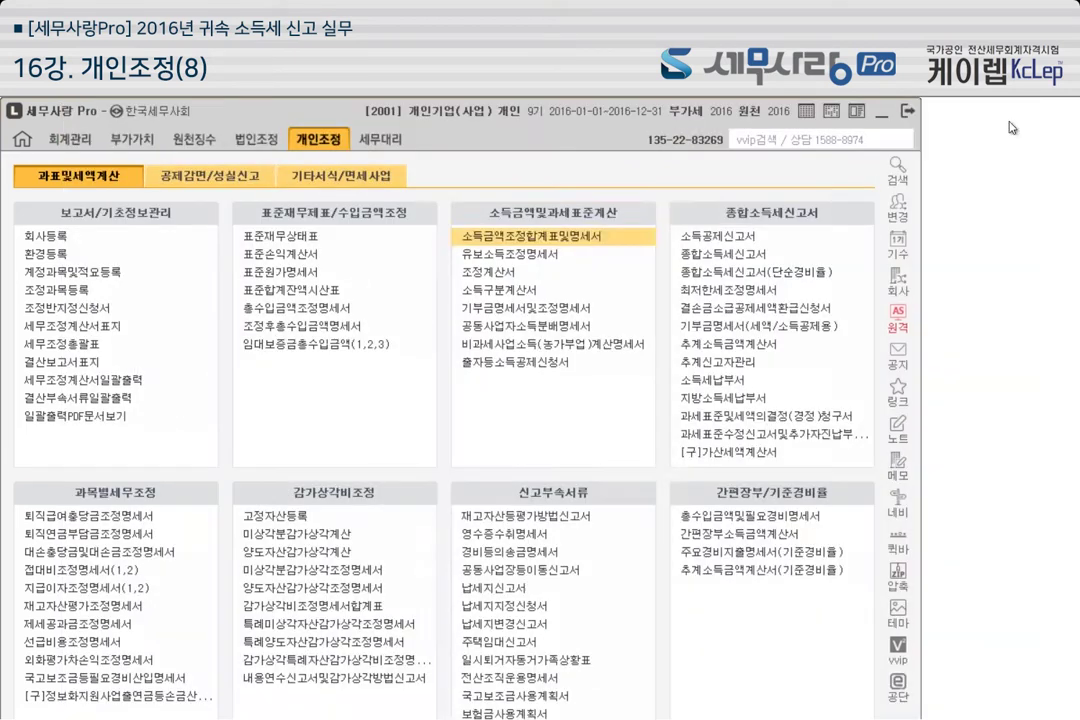
left_click(513, 310)
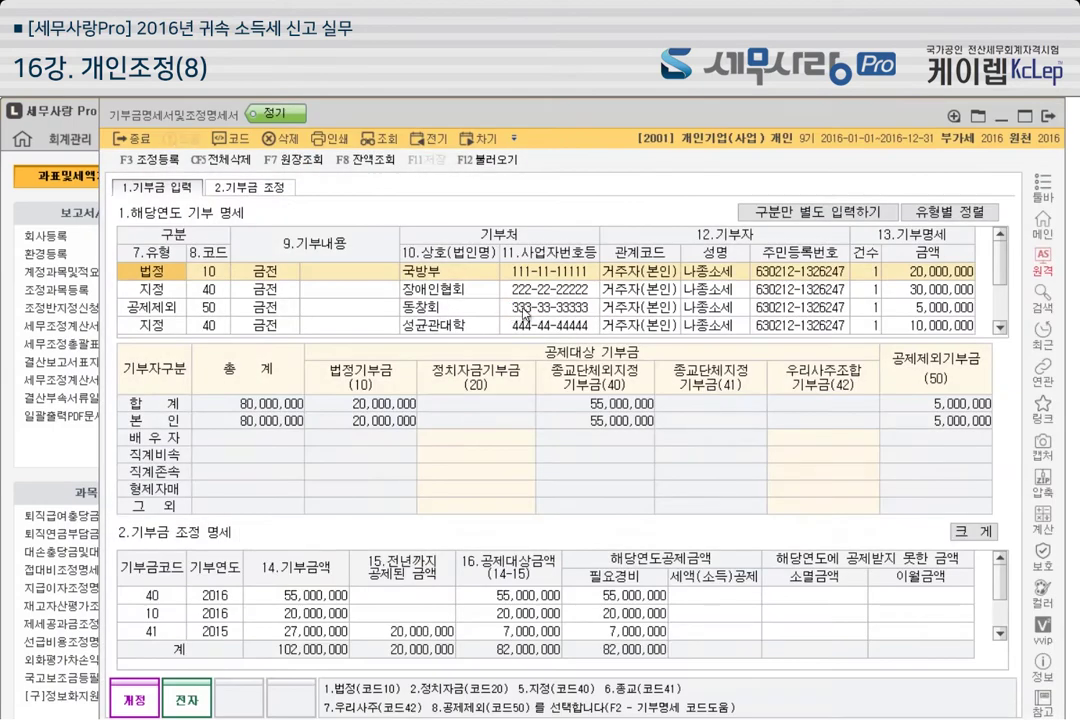
left_click(250, 187)
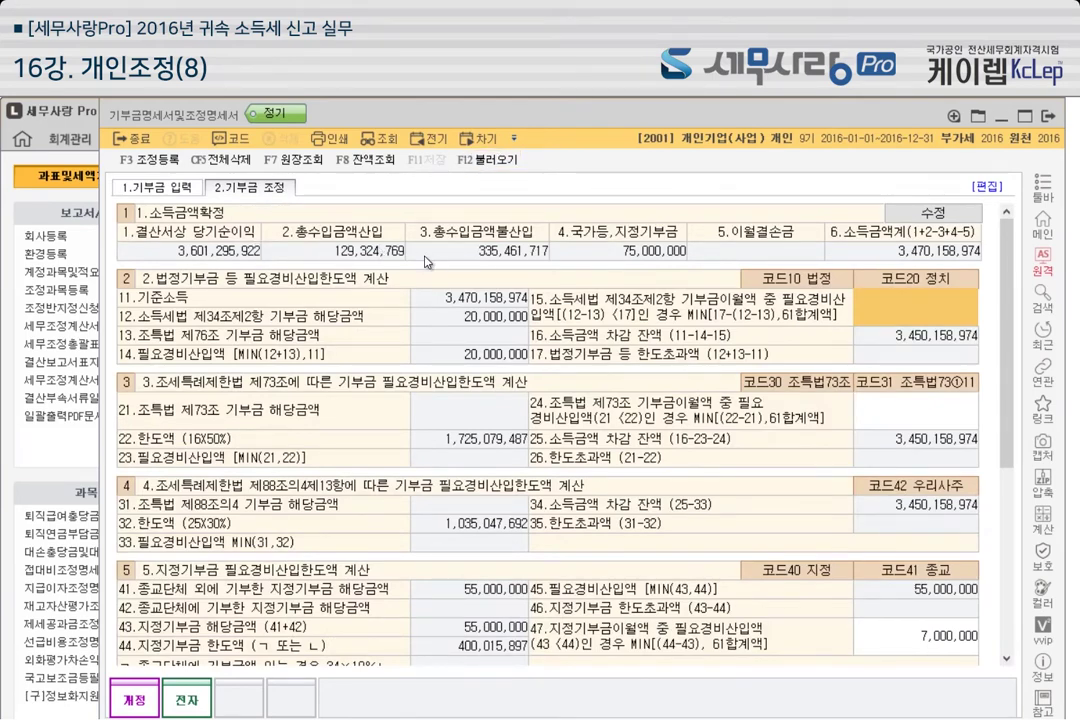
left_click_drag(336, 104, 375, 125)
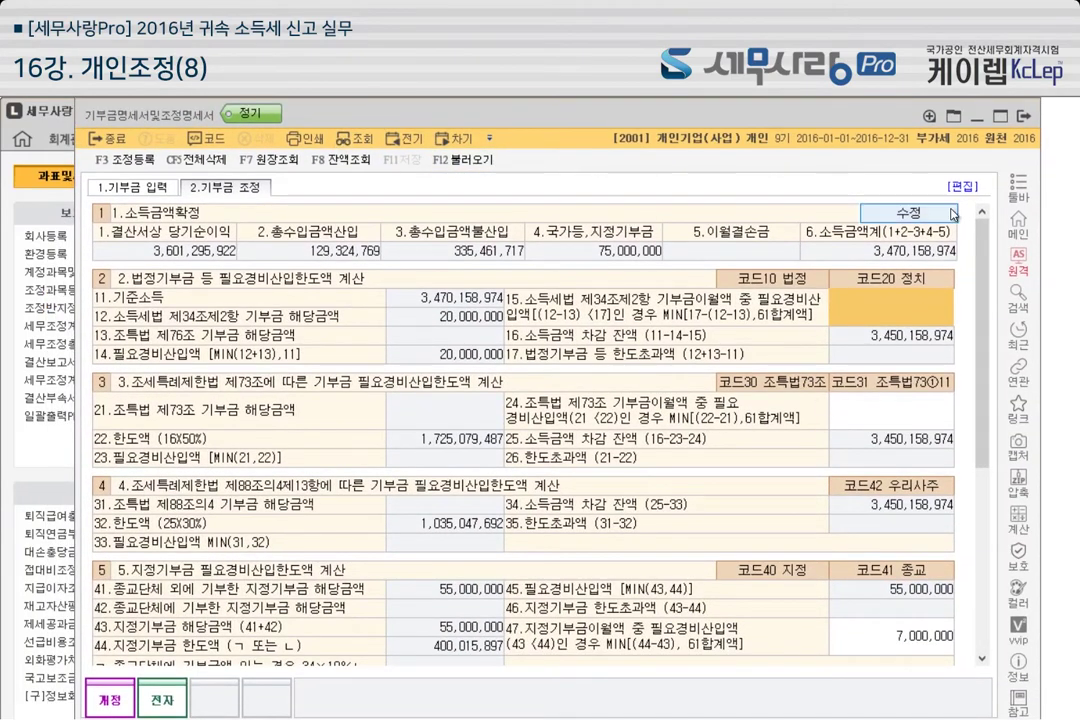
left_click(1025, 118)
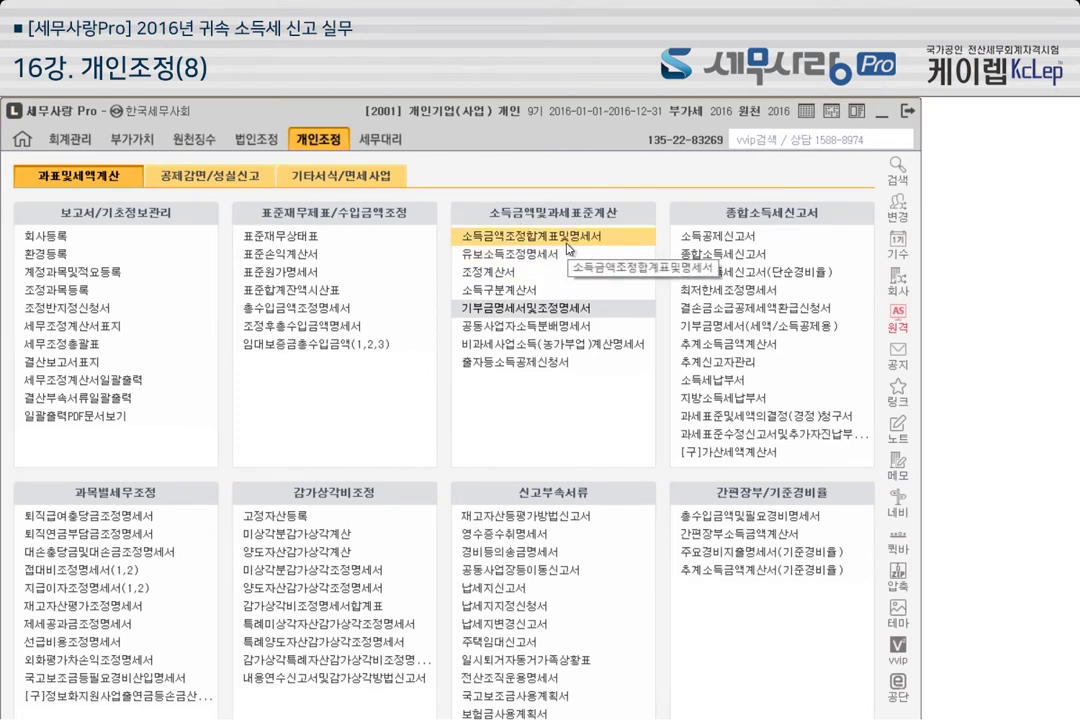
Open 유보소득조정명세서 and reload its data from the other adjustment forms
left_click(498, 260)
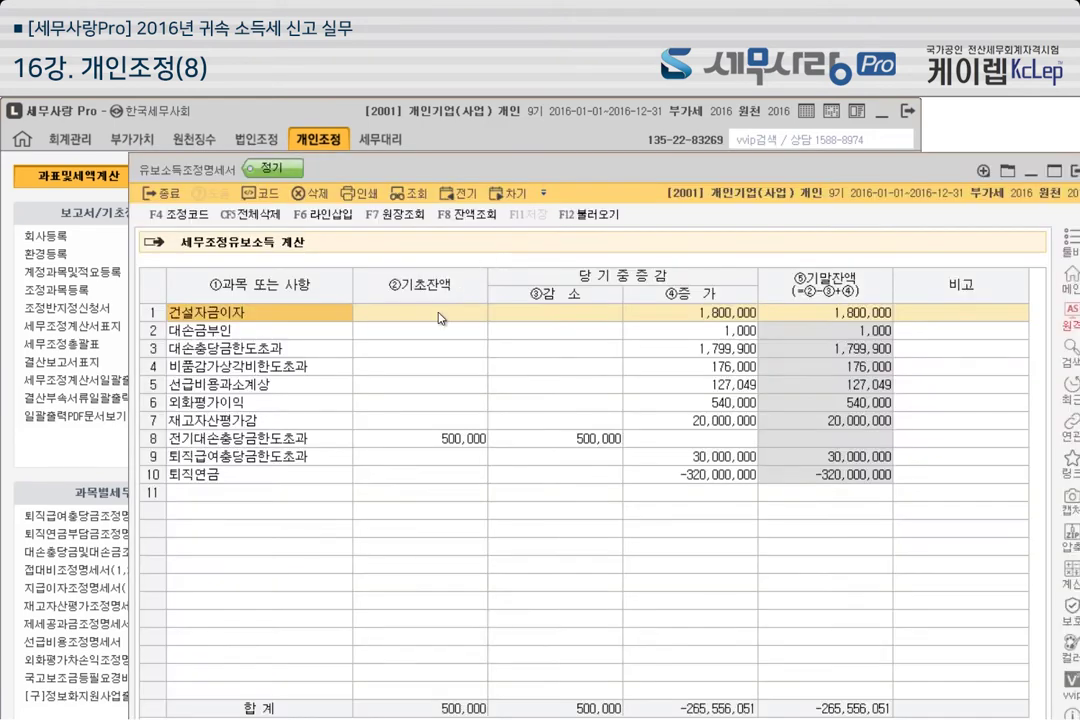
left_click(603, 215)
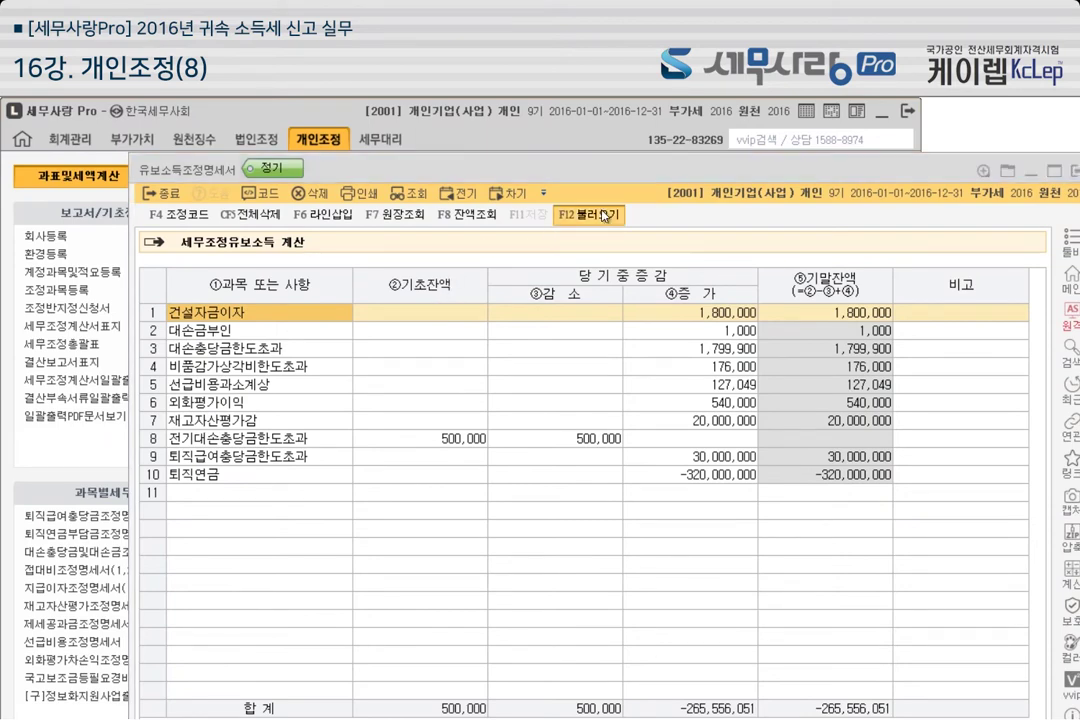
left_click(596, 438)
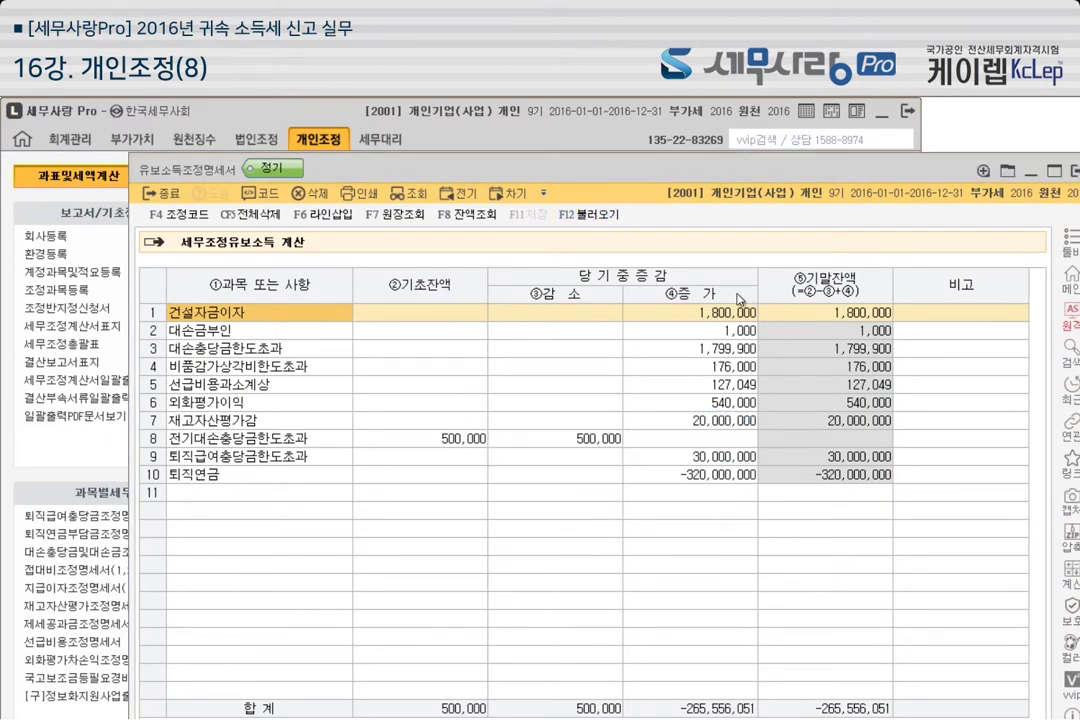
Check the 유보 dispositions, including 건설자금이자, in 소득금액조정합계표및명세서 alongside 유보소득조정명세서
left_click_drag(472, 162, 442, 291)
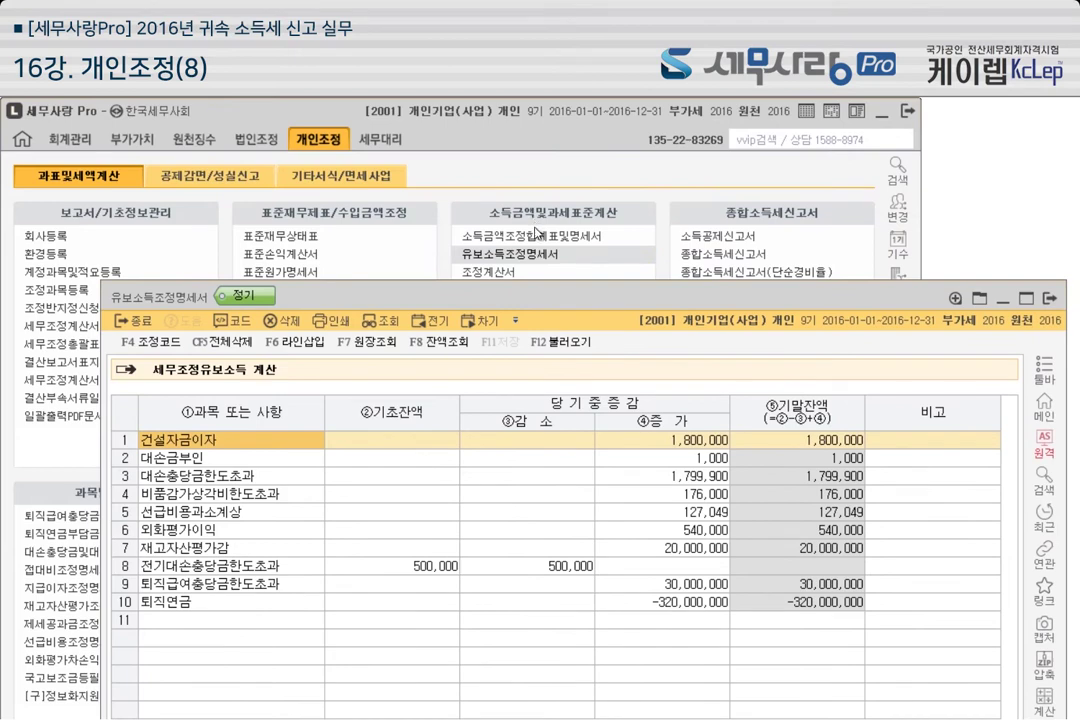
left_click(522, 229)
left_click(522, 229)
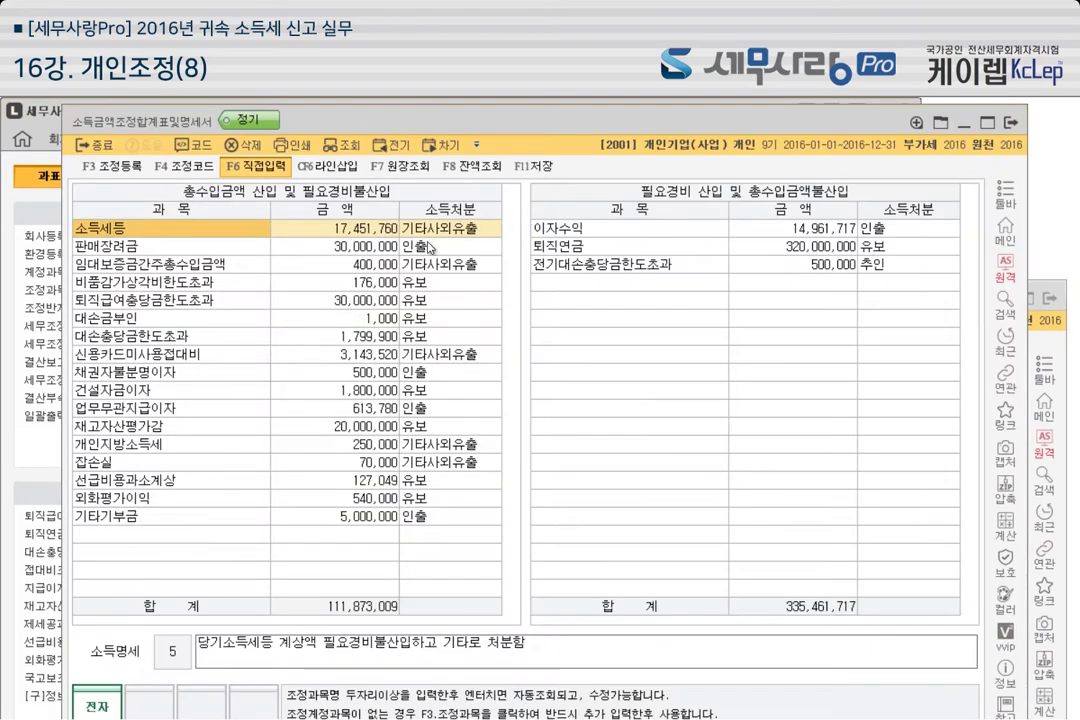
left_click(426, 397)
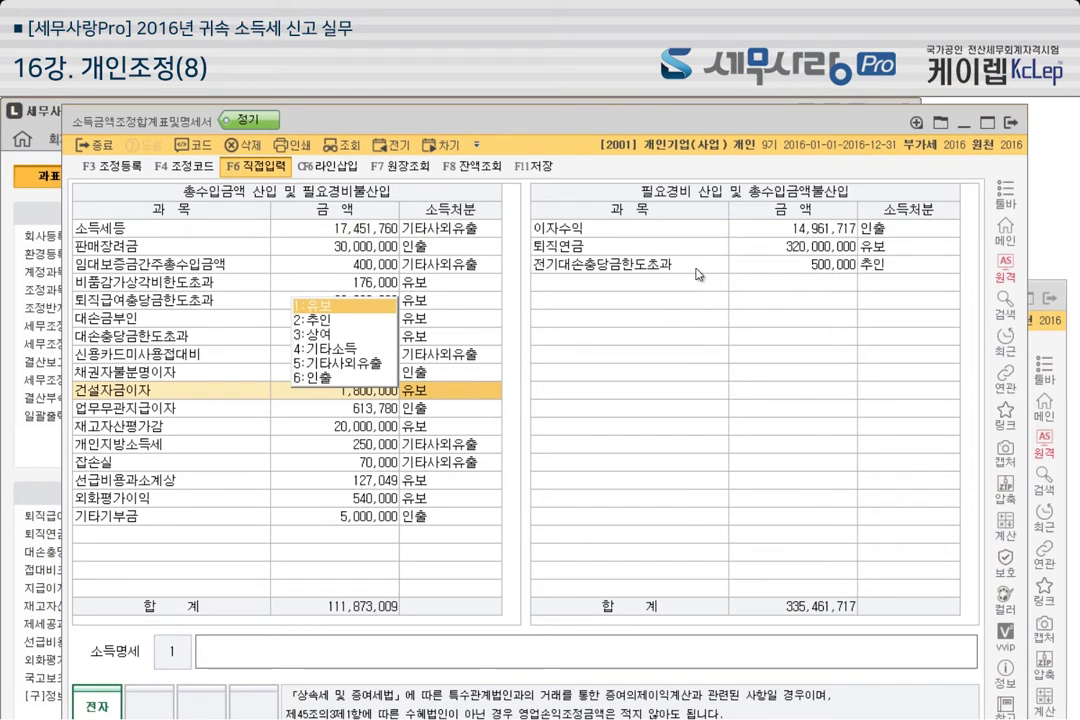
left_click(530, 297)
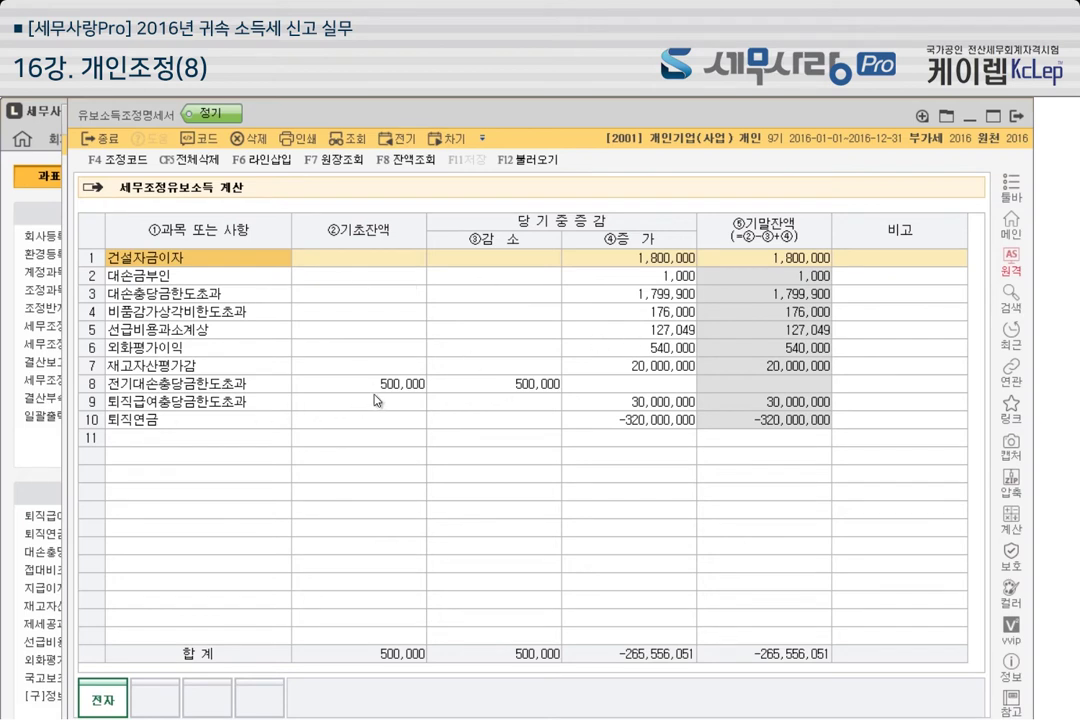
Examine the opening balance, decrease and increase entries for 건설자금이자 and 대손금부인 in 유보소득조정명세서, and close both open forms
left_click(390, 266)
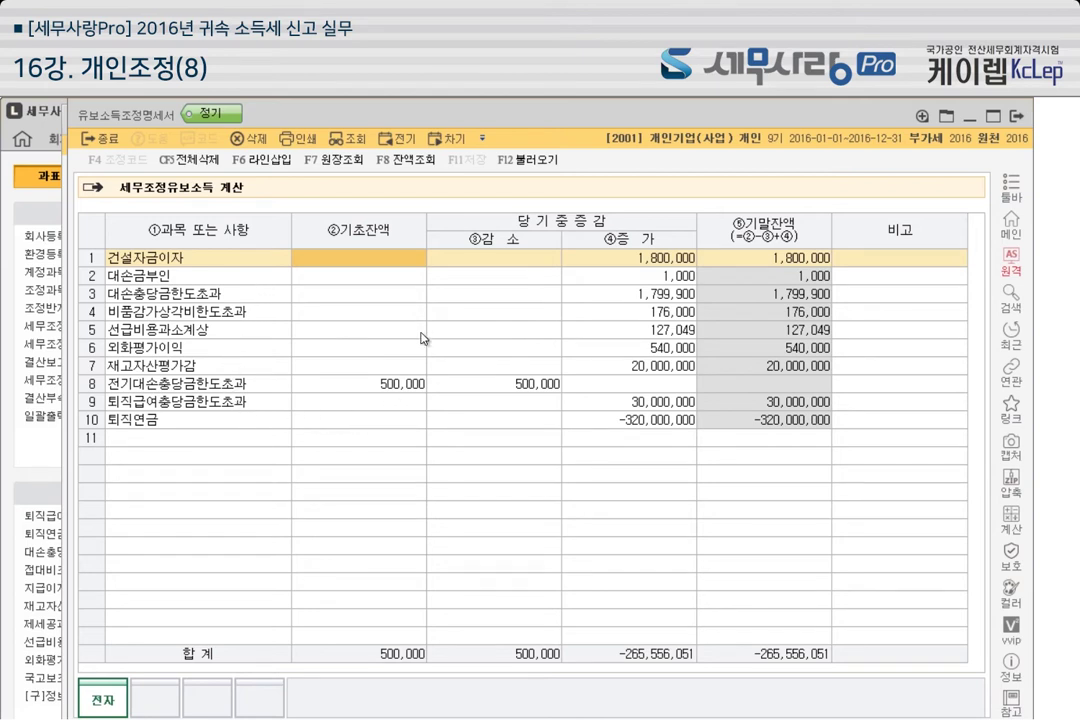
left_click(284, 278)
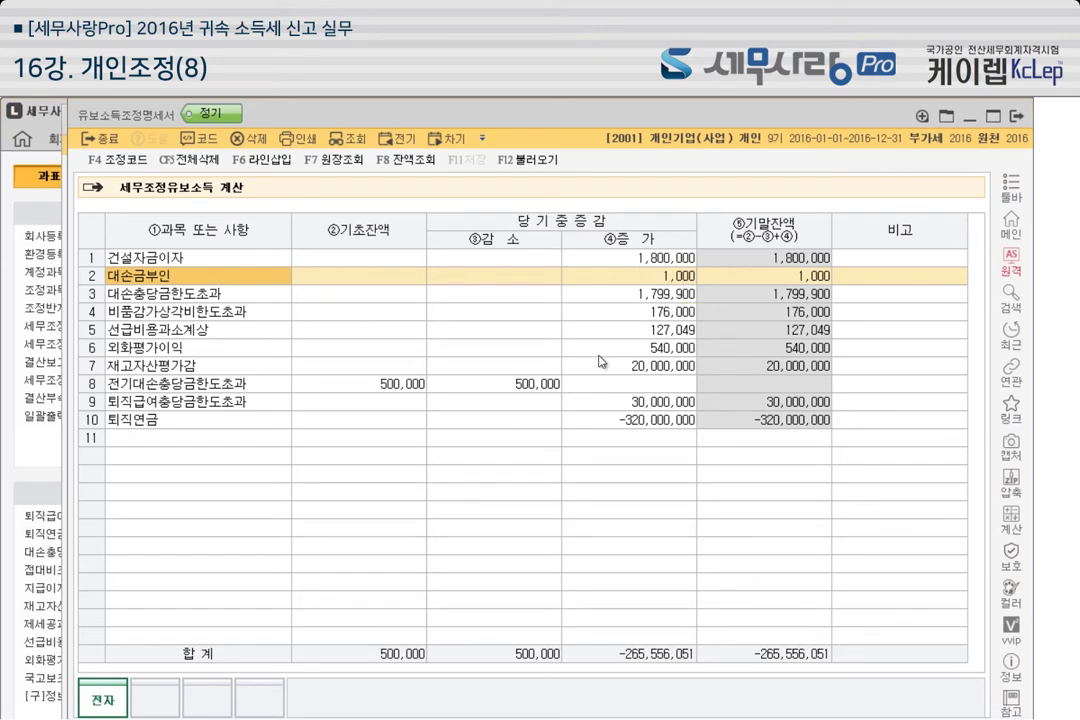
left_click(420, 278)
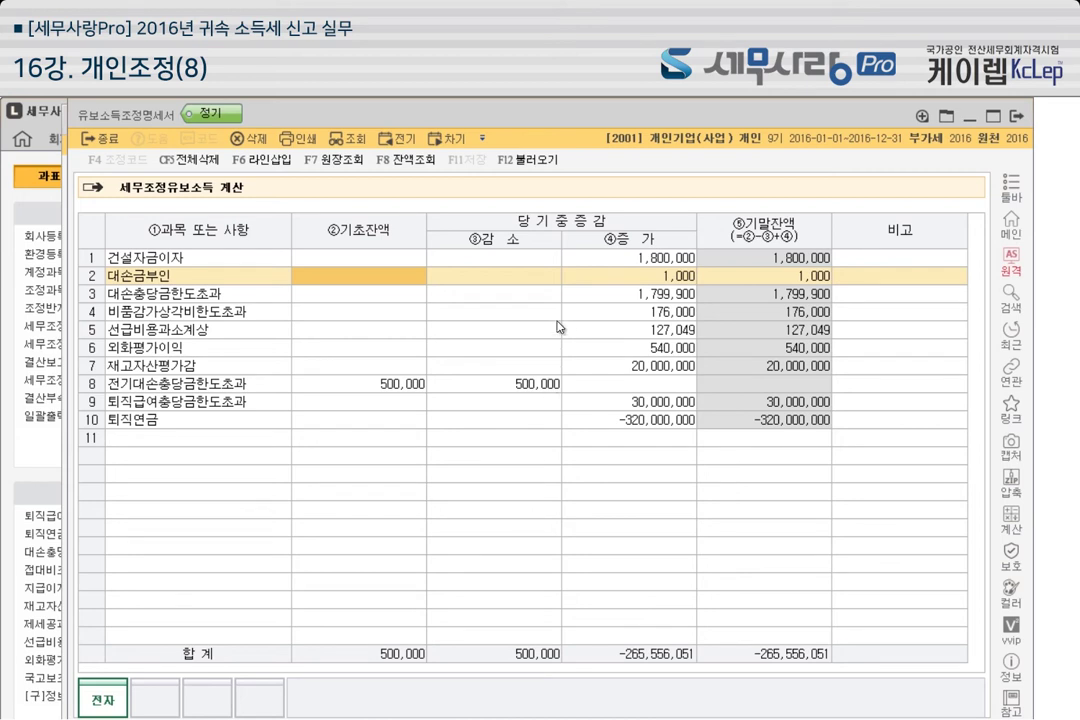
left_click(655, 258)
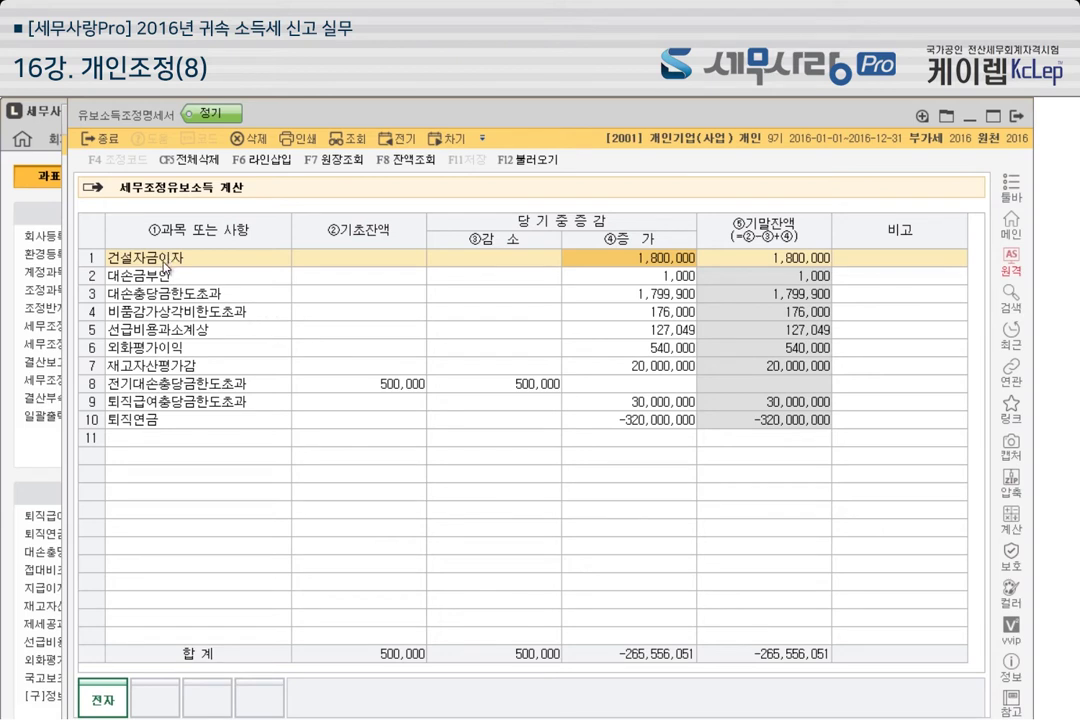
left_click(243, 258)
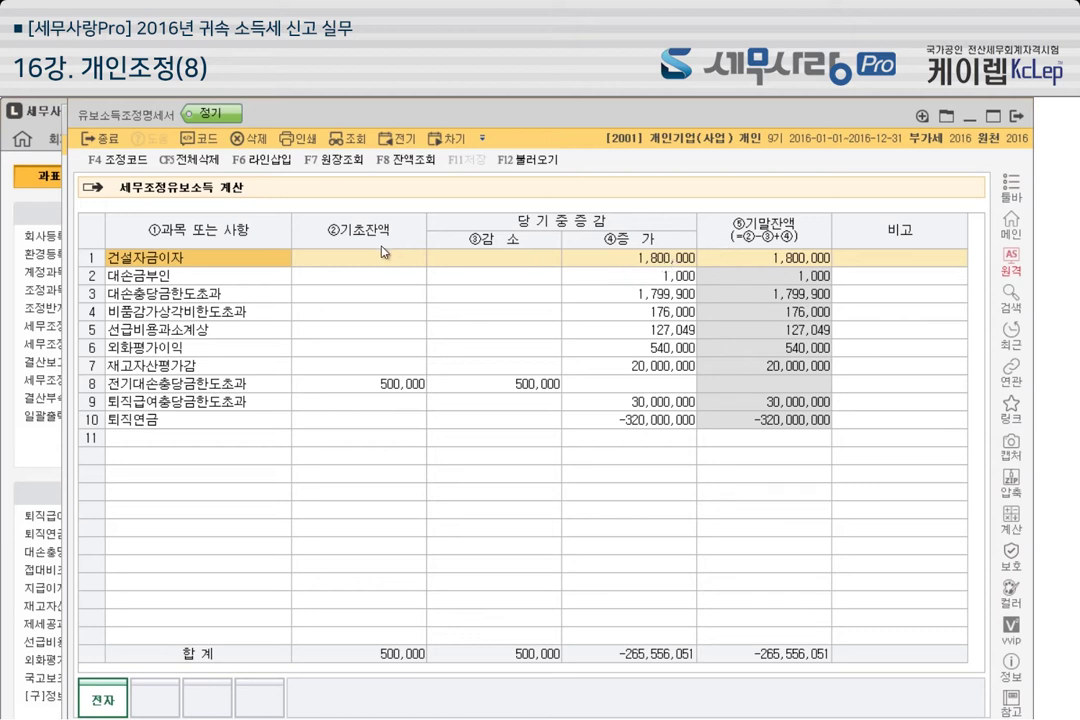
left_click(358, 259)
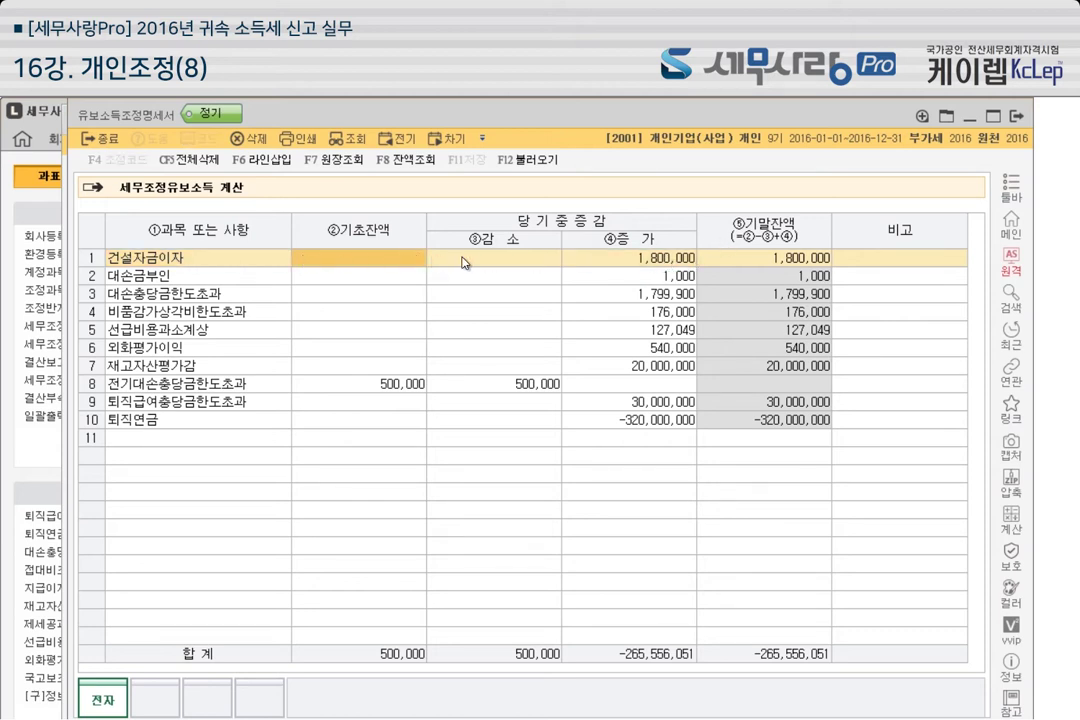
left_click(495, 259)
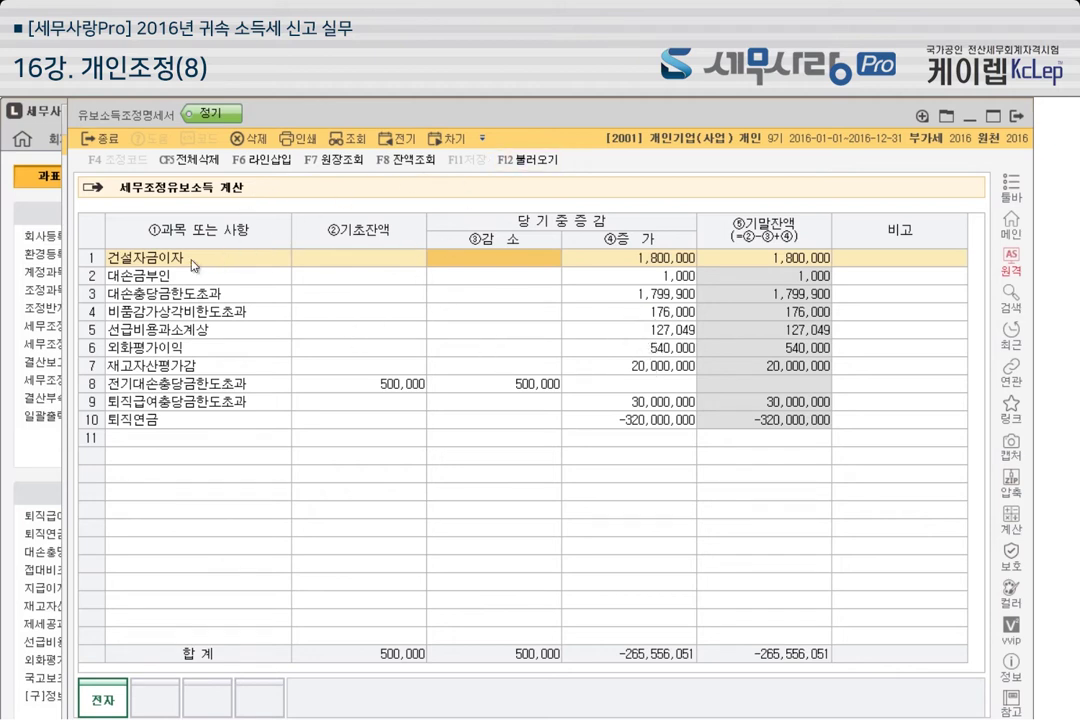
left_click(157, 262)
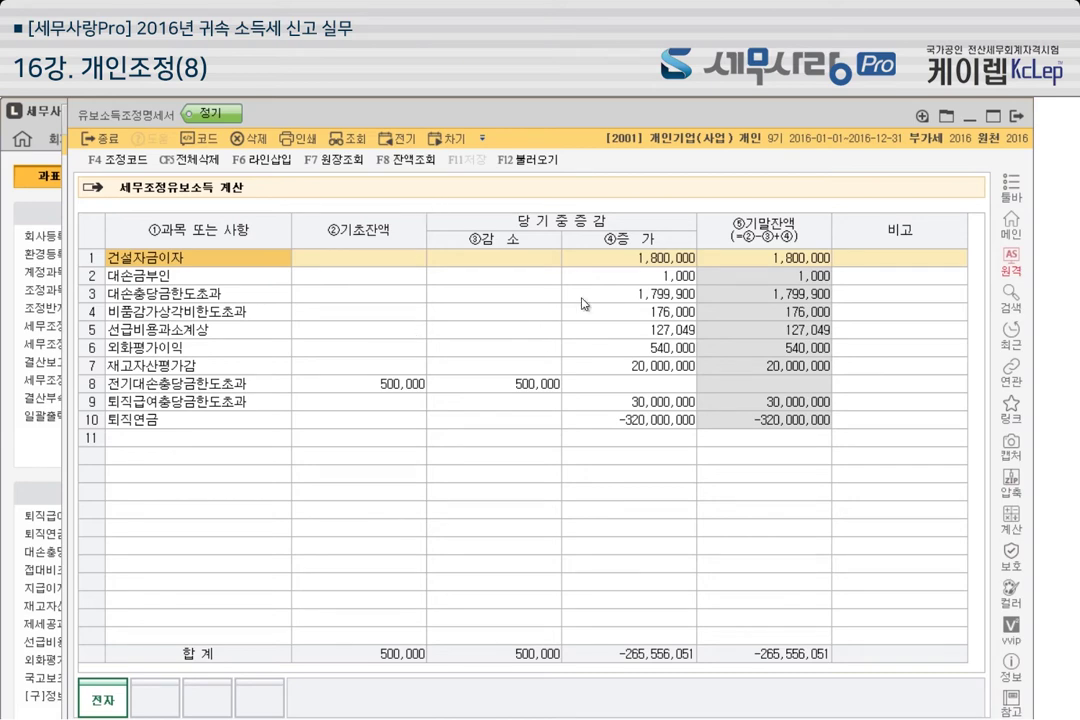
left_click(1017, 117)
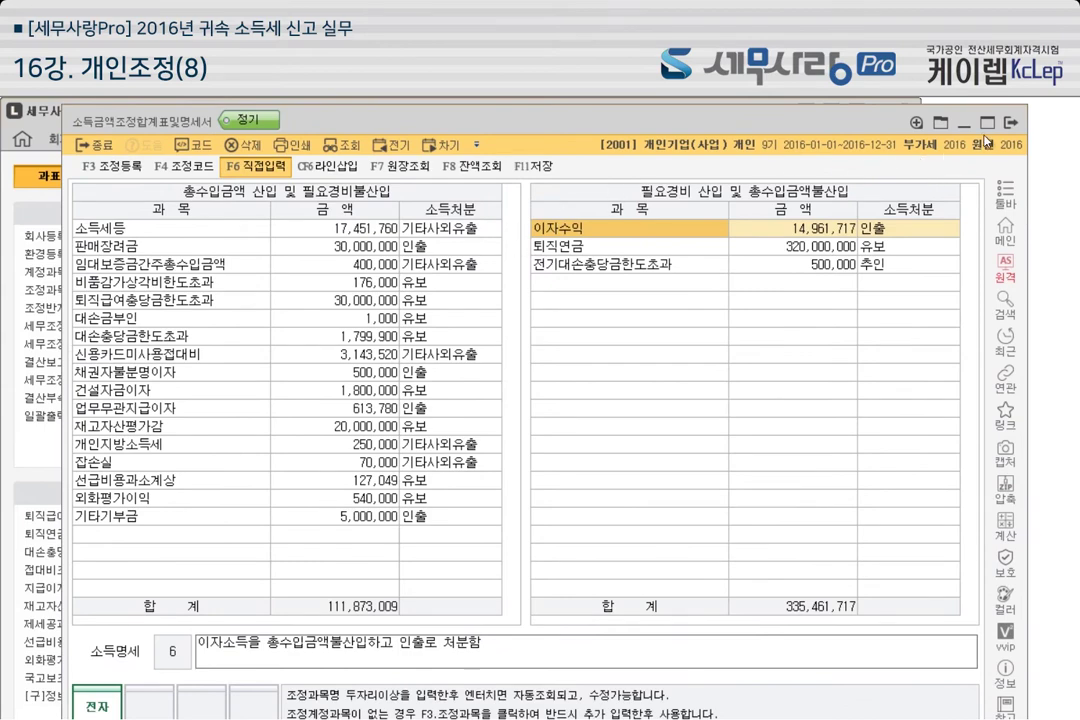
key("Escape")
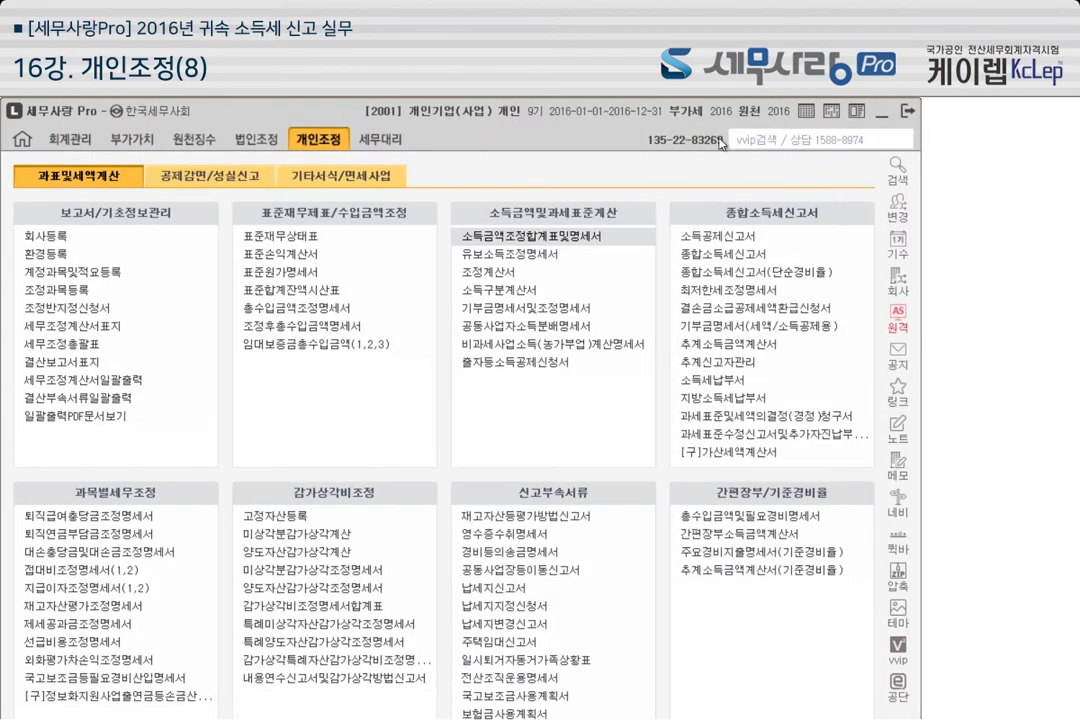
Open 조정계산서 and load the income adjustment data, accepting the replacement of the existing data
left_click(514, 274)
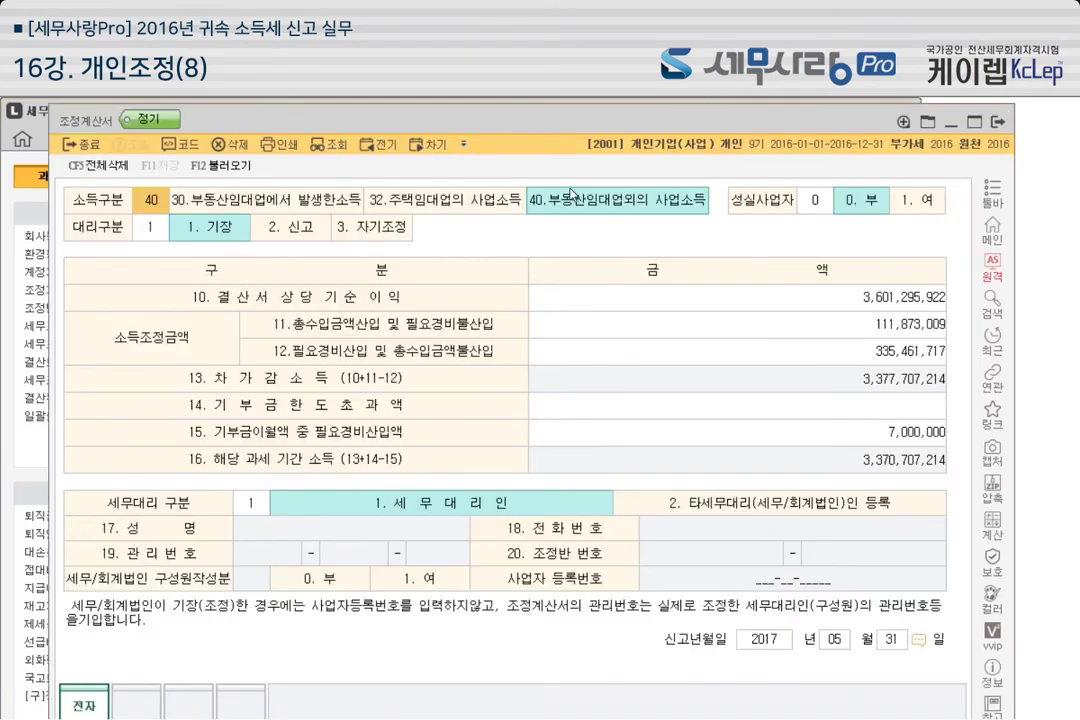
left_click(233, 170)
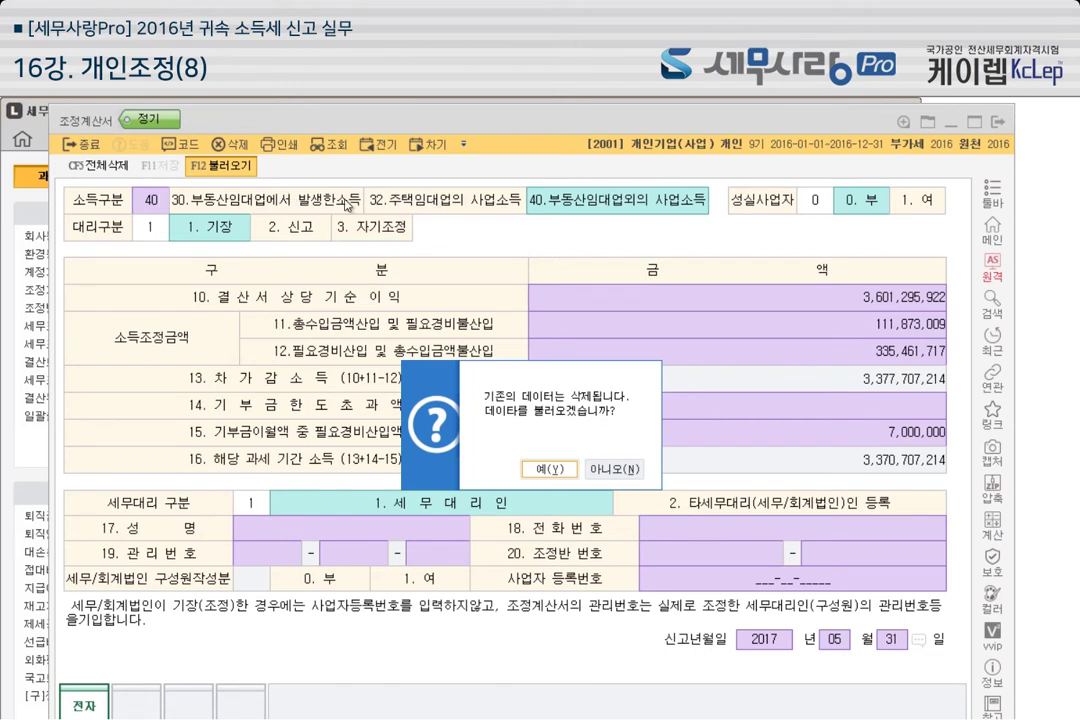
key("Return")
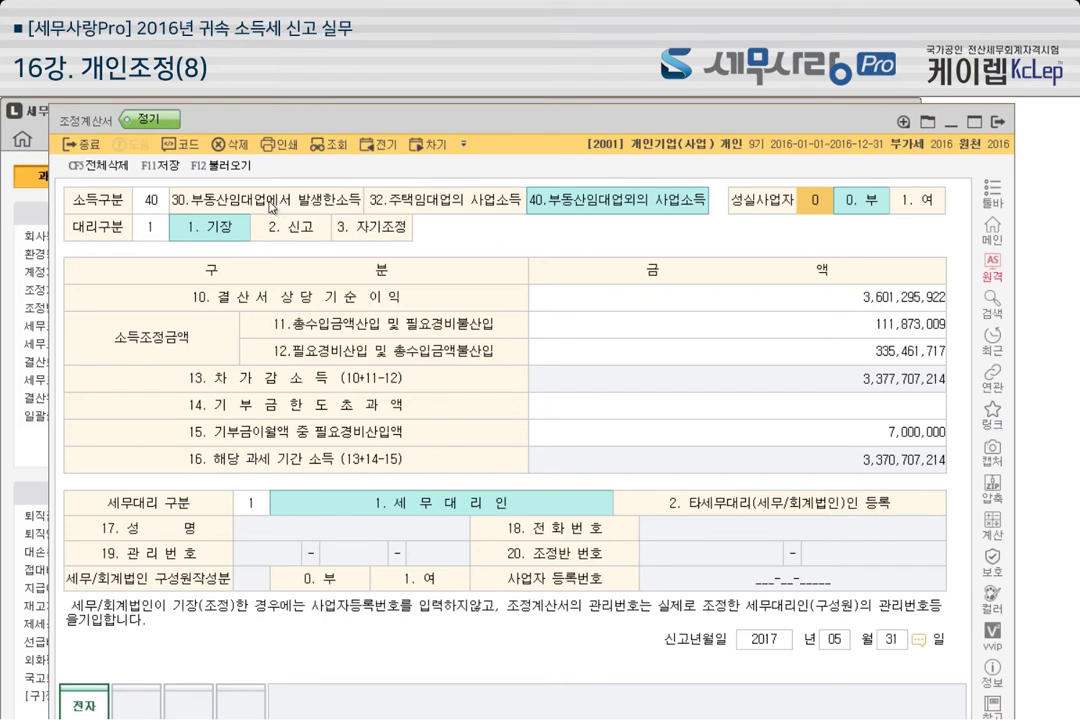
Try the 2. 신고 and 3. 자기조정 options for 대리구분, and return the setting to 1. 기장
left_click(598, 205)
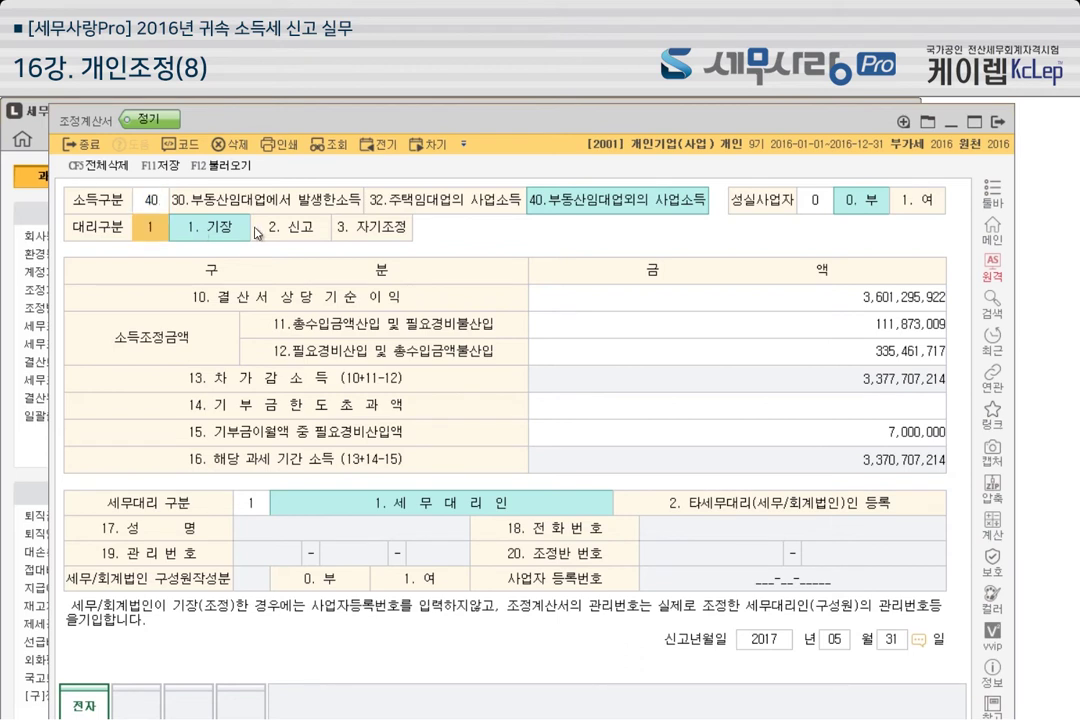
left_click(279, 228)
left_click(333, 227)
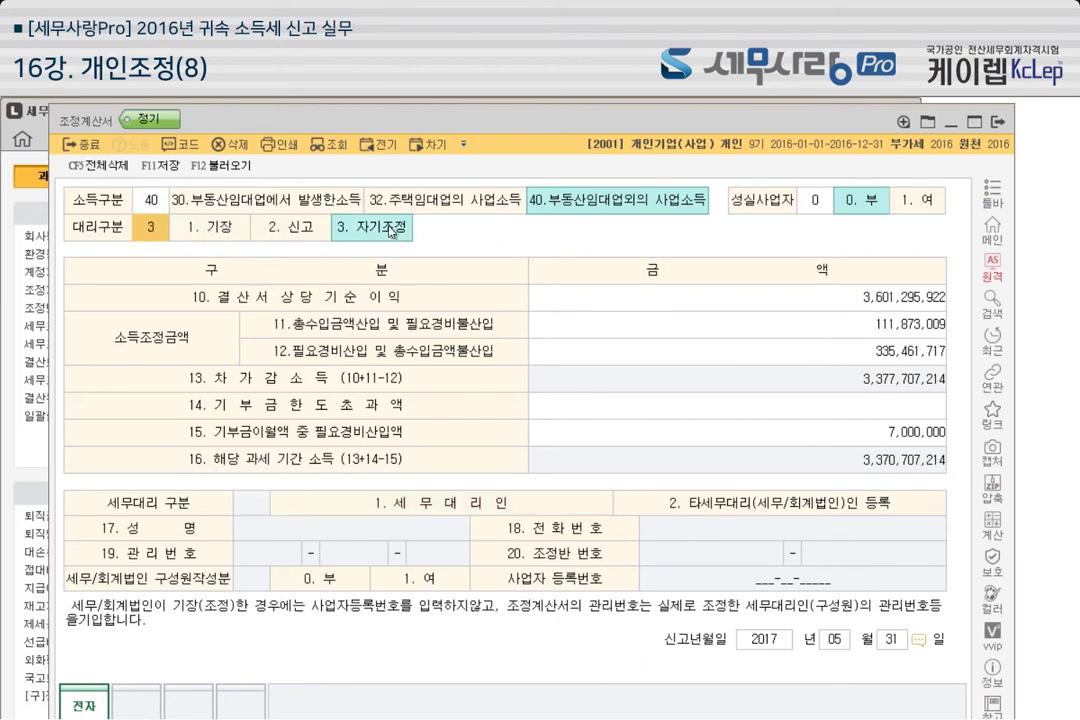
left_click(255, 231)
left_click(236, 232)
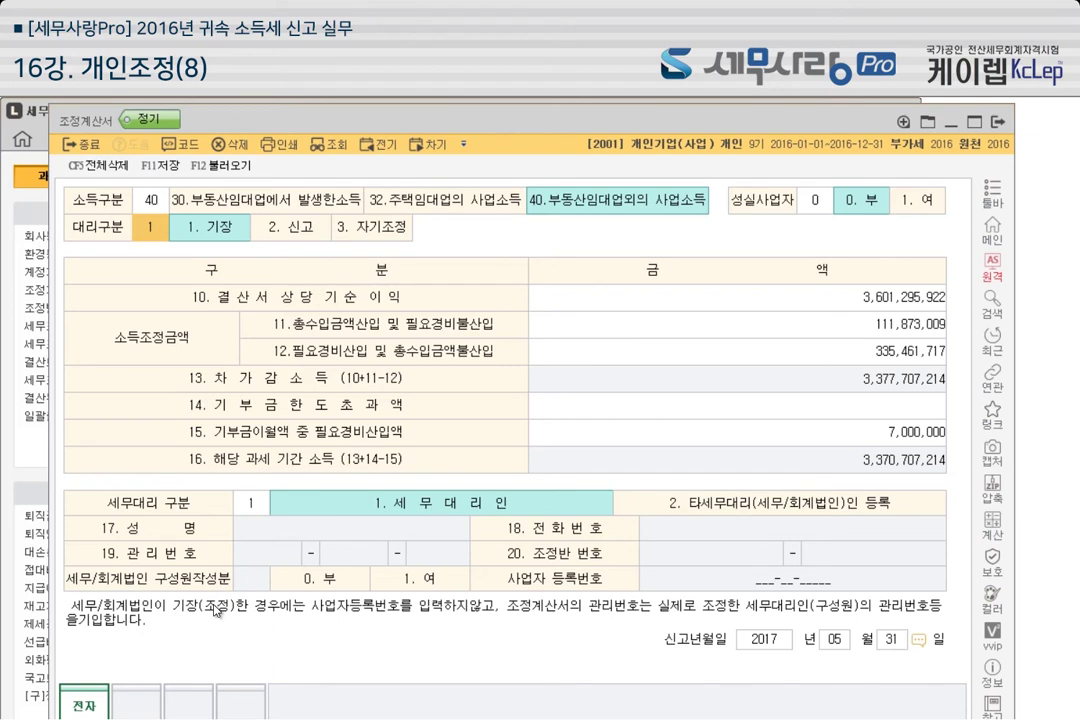
Reload the 조정계산서 figures with 대리구분 kept at 1. 기장
left_click(205, 165)
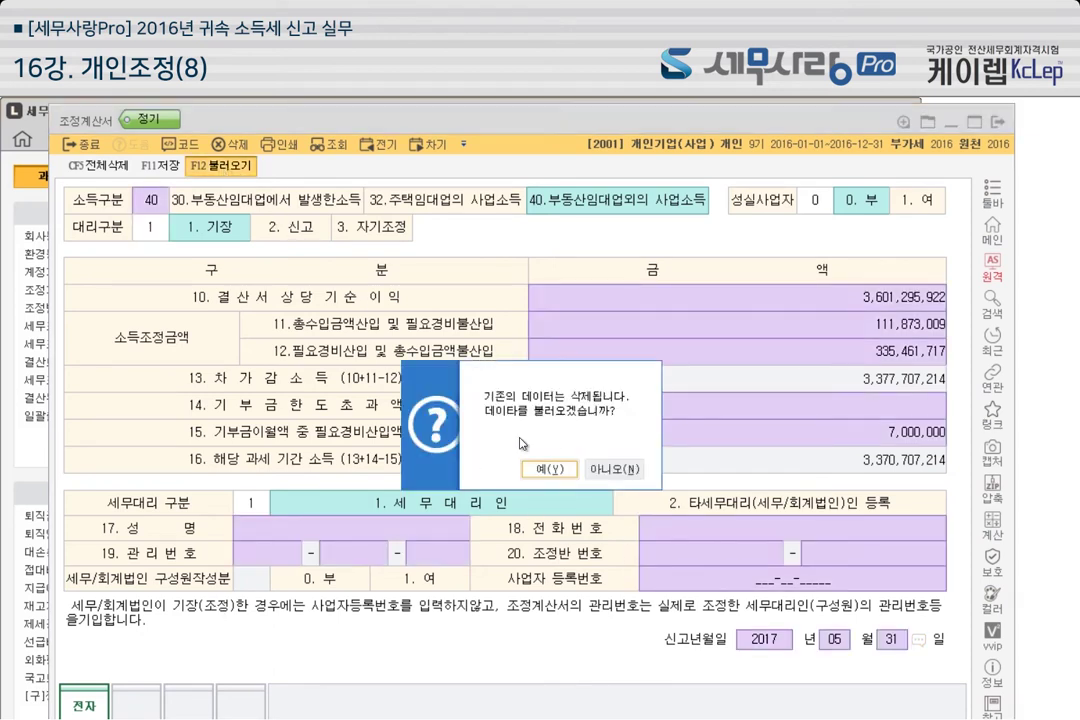
left_click(547, 469)
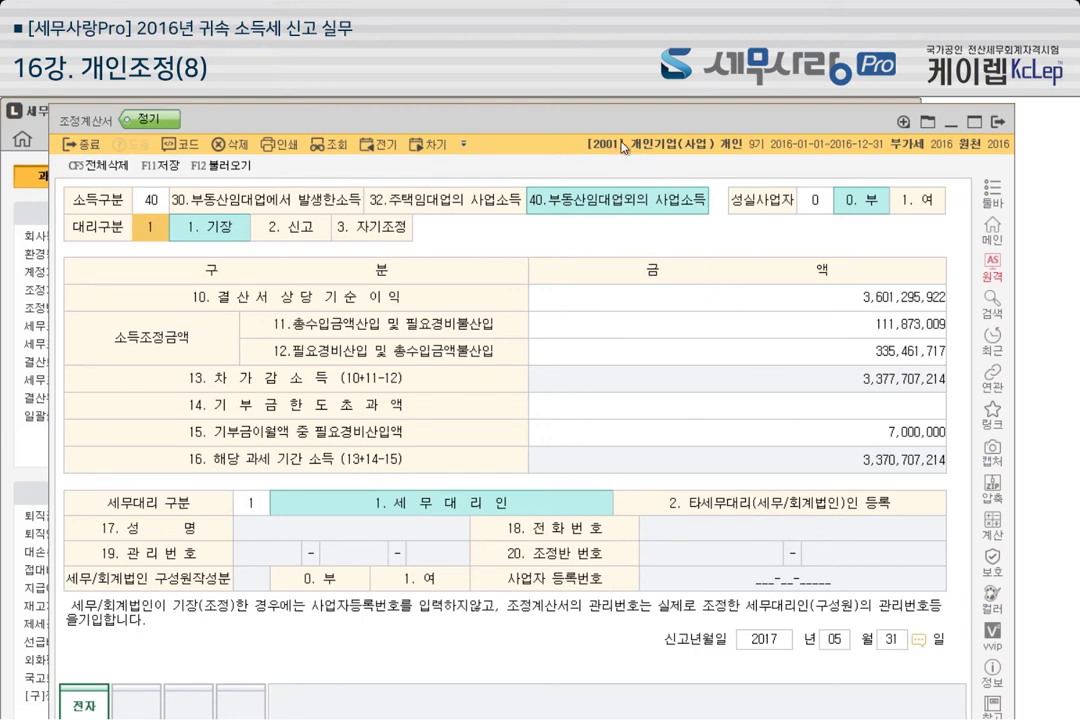
View the company list in the 회사변경 dialog without switching companies, and return to 조정계산서
left_click_drag(596, 128, 614, 237)
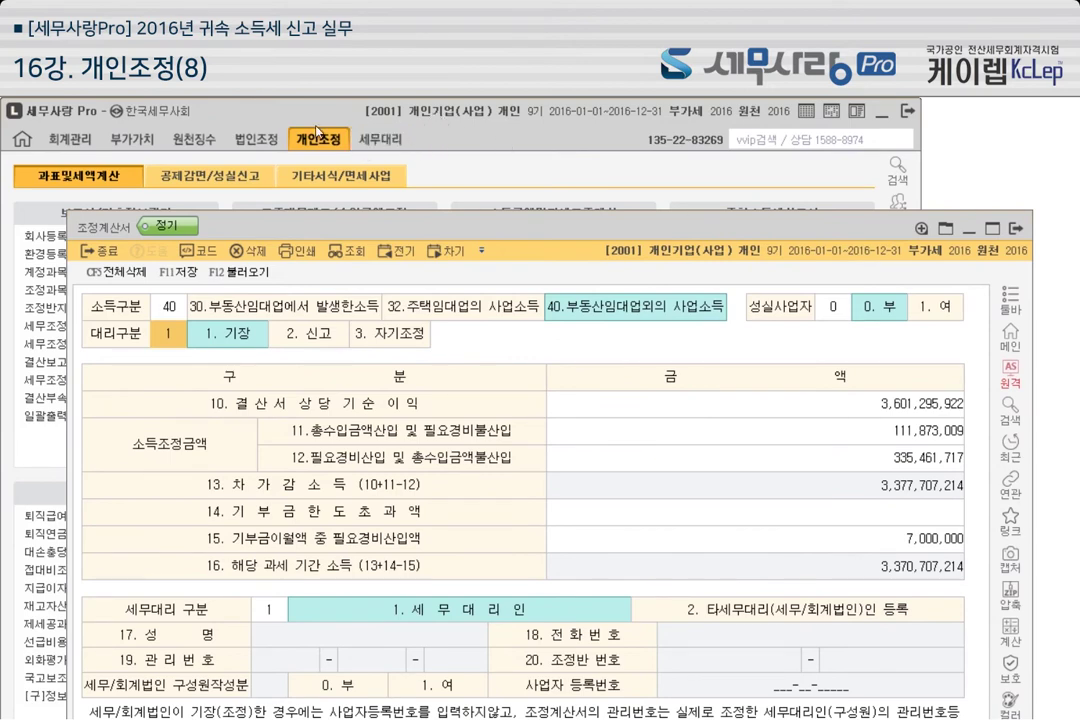
left_click(480, 113)
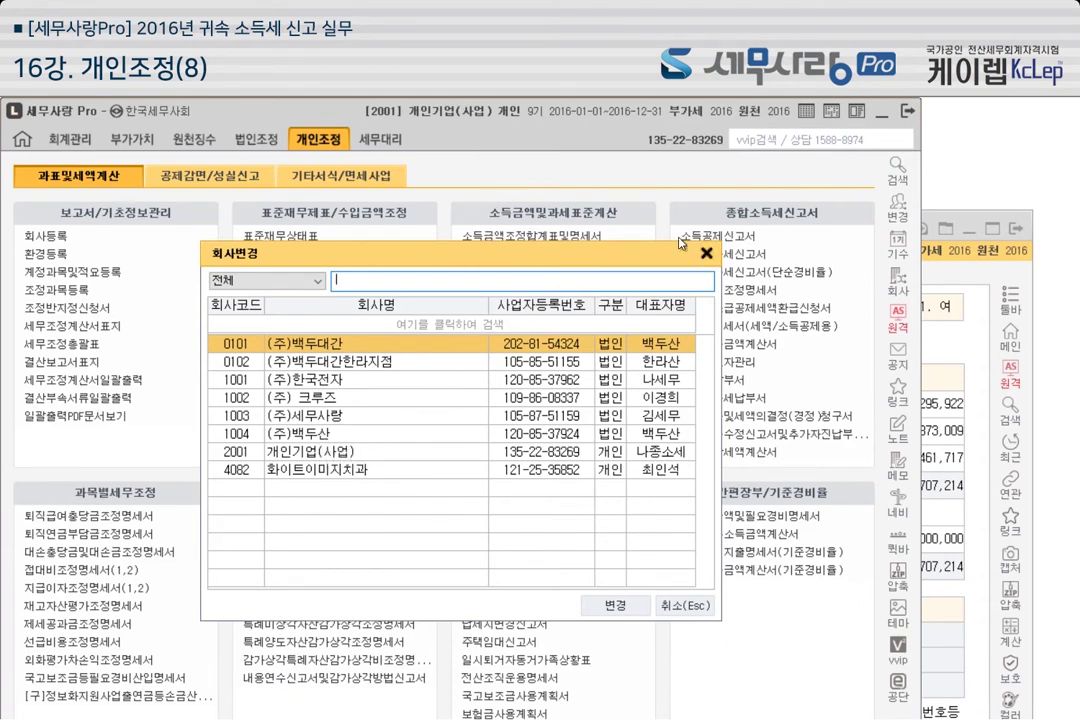
left_click(707, 255)
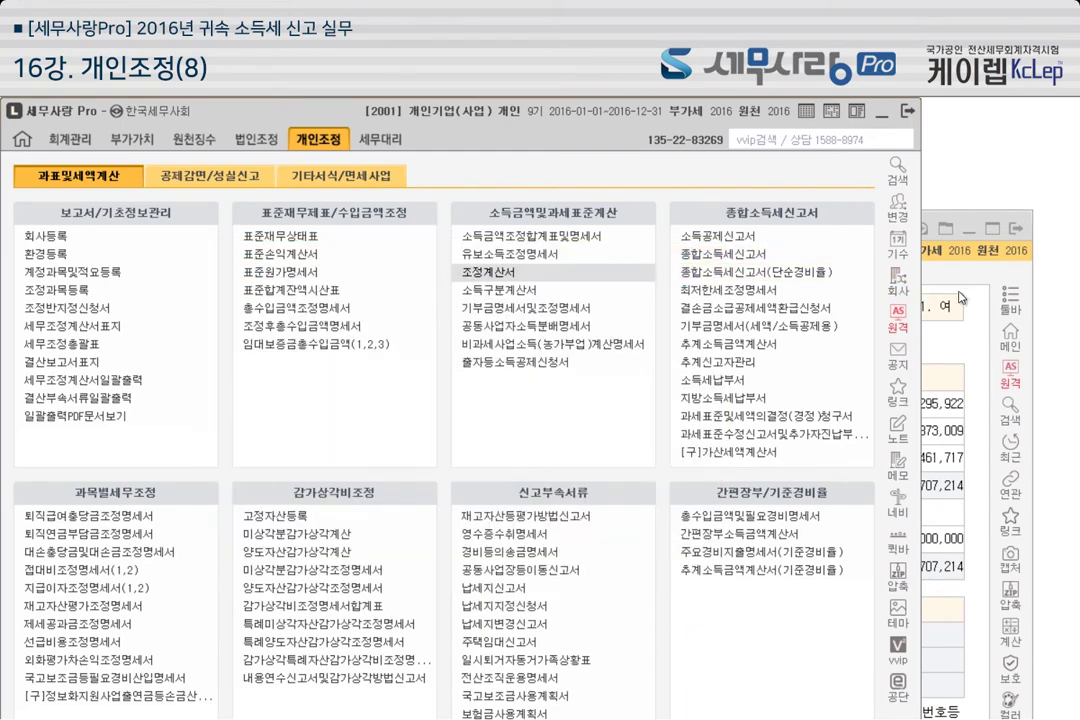
left_click_drag(775, 240, 797, 131)
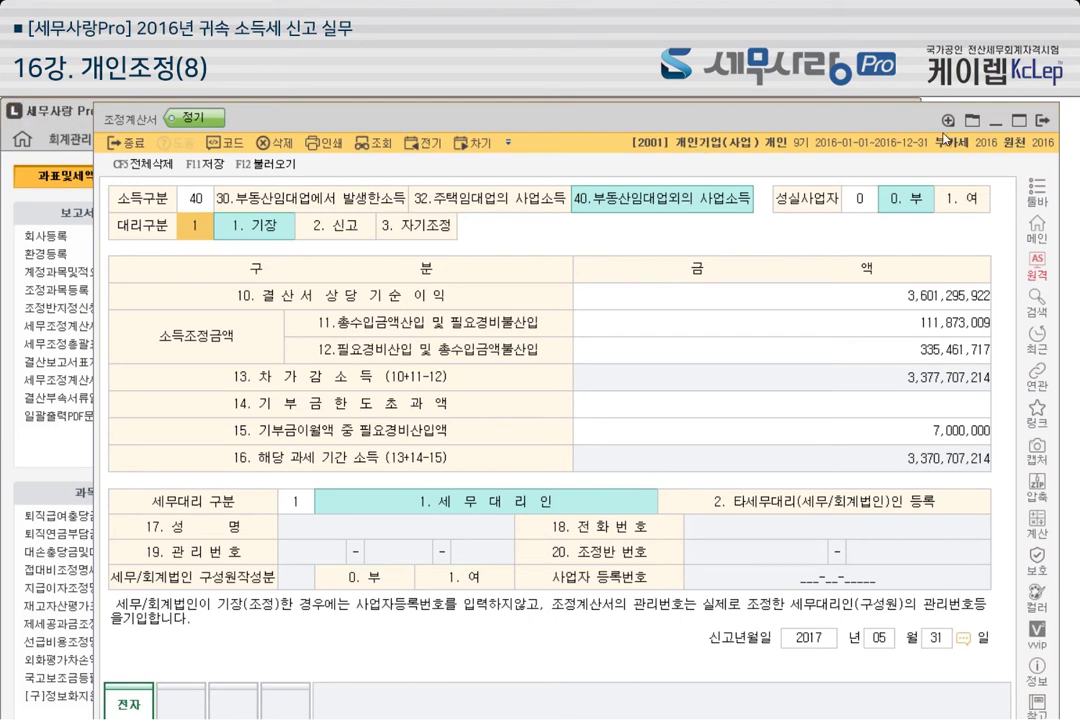
Reopen 조정계산서 and examine the 필요경비산입, 기부금한도초과액 and 기부금이월액 rows and the 세무대리 구분 field
key("Escape")
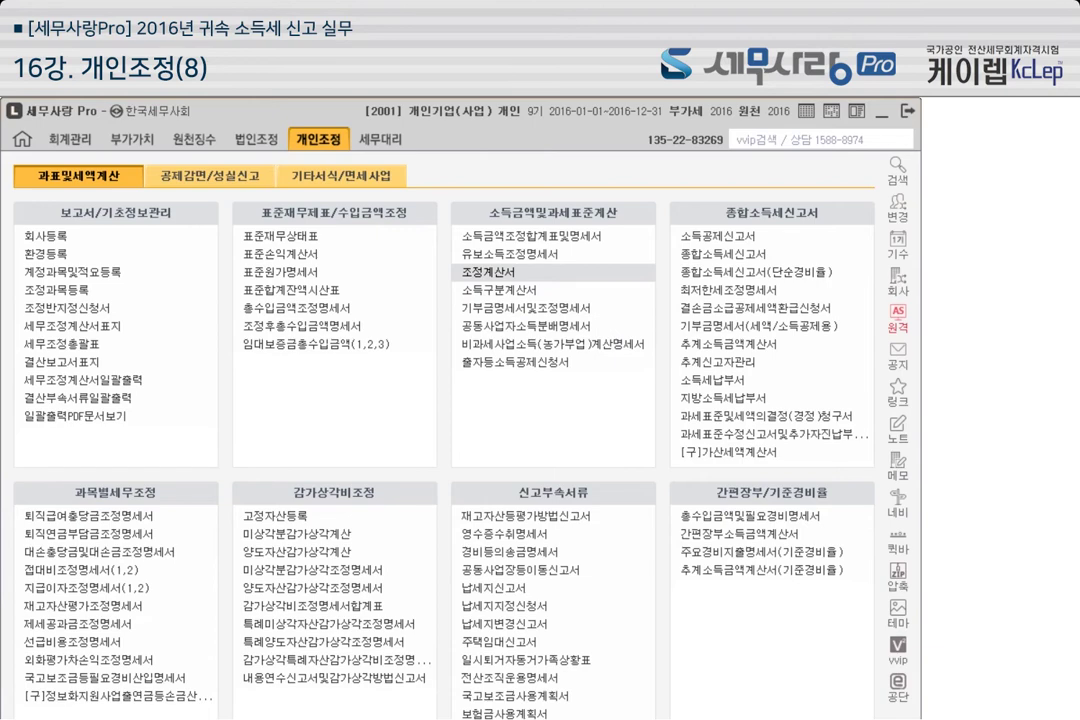
left_click(488, 272)
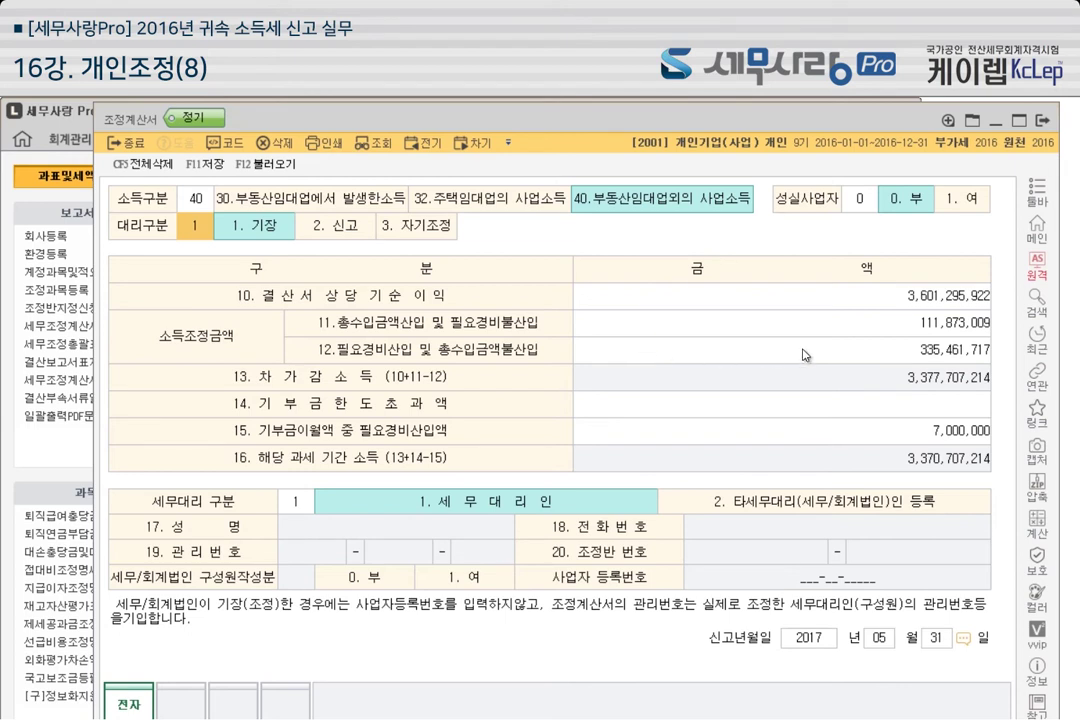
left_click(862, 347)
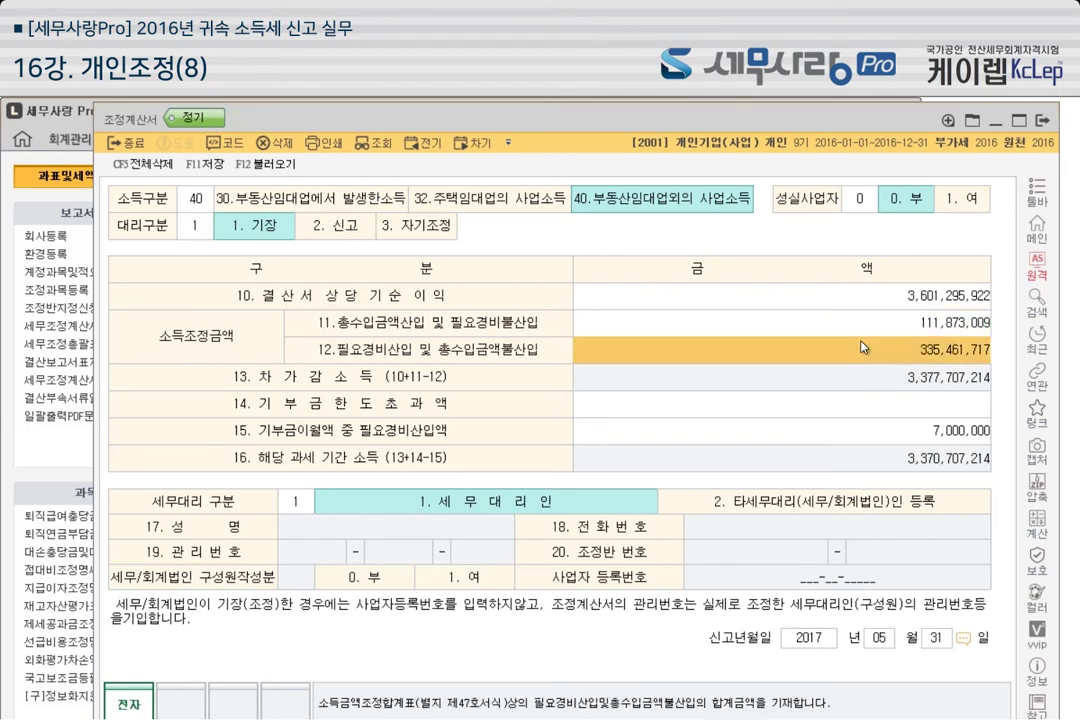
left_click(771, 412)
left_click(757, 441)
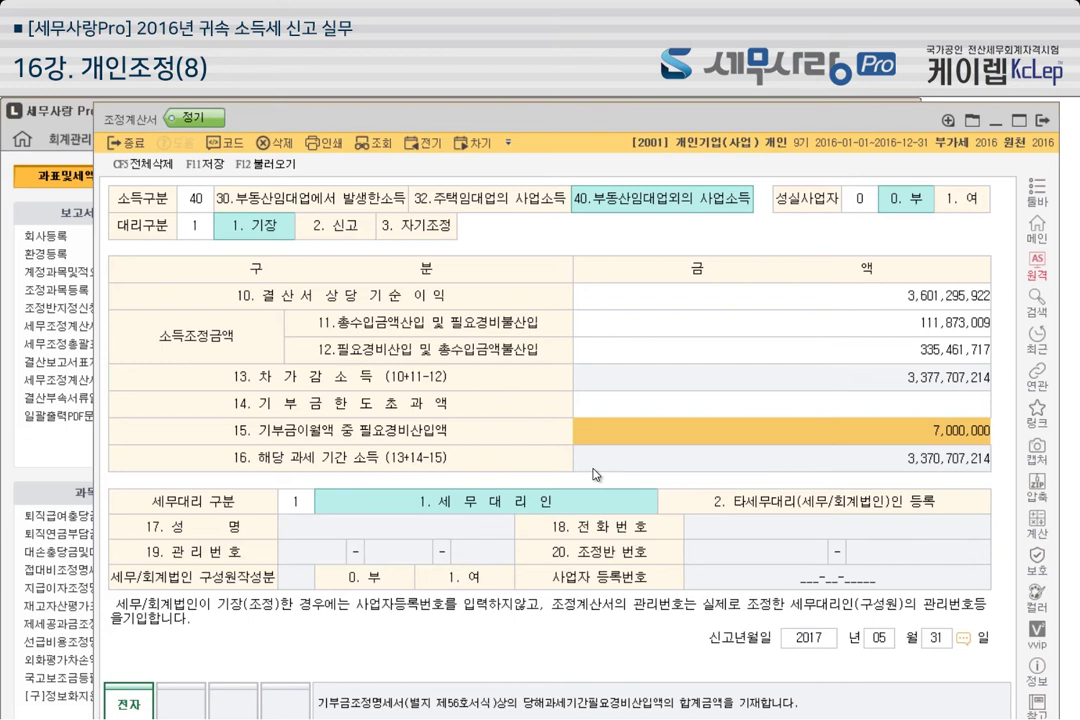
left_click(781, 505)
left_click(742, 496)
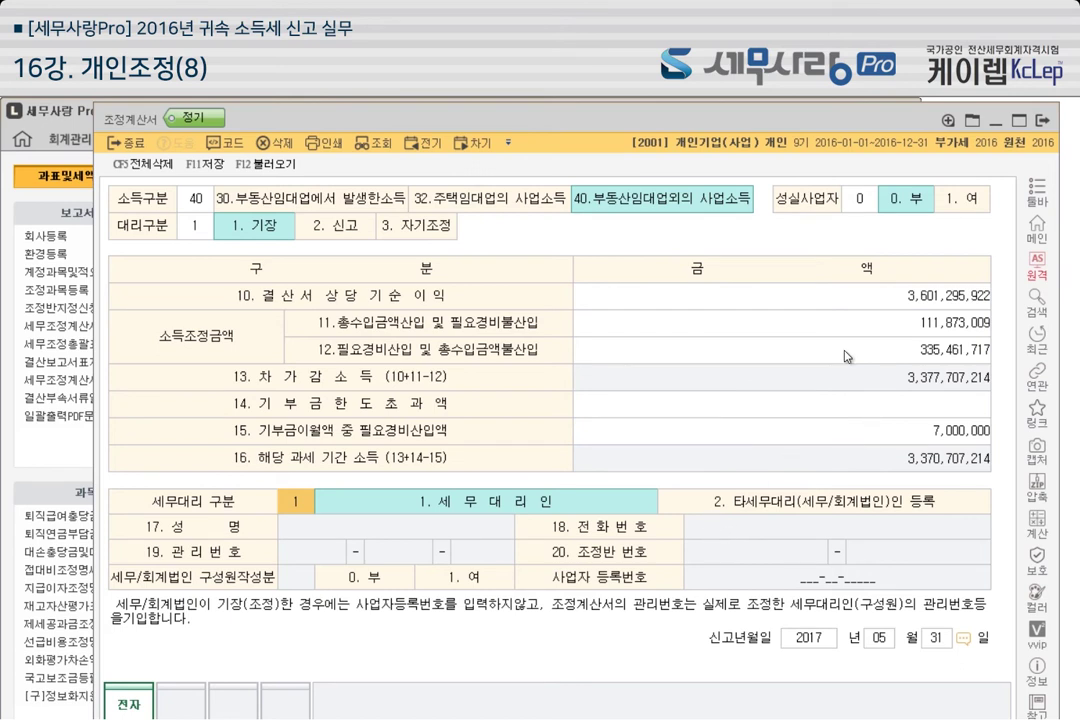
Close 조정계산서 with its contents saved, and look over the 공제감면/성실신고 form list before returning to 과표및세액계산
left_click(1043, 121)
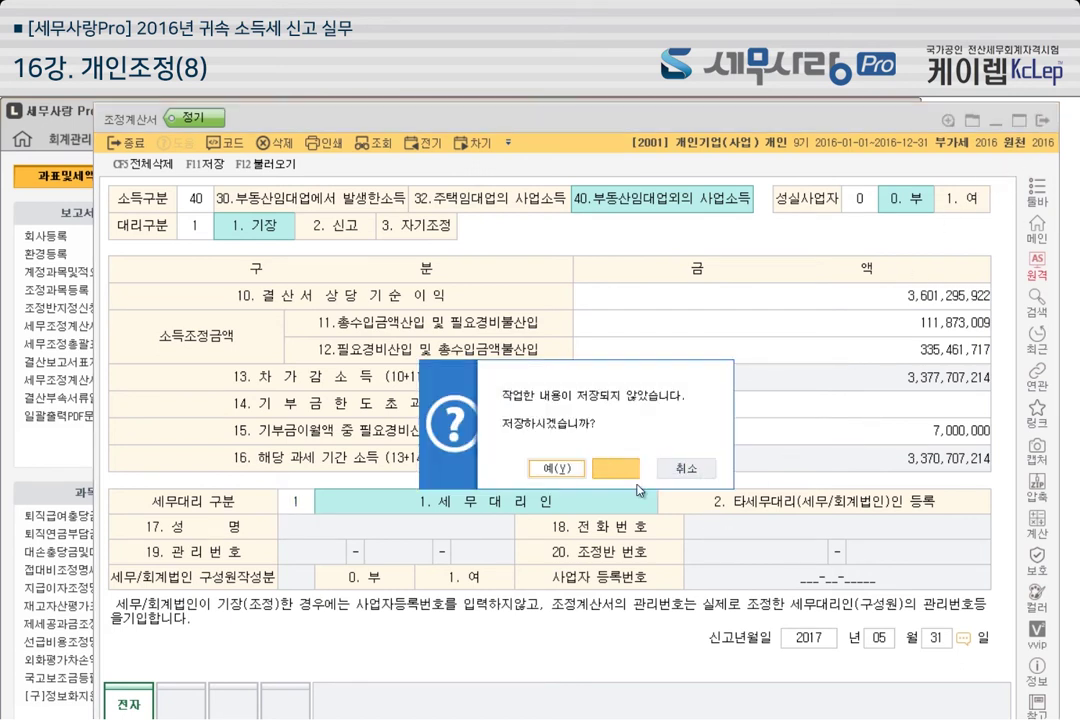
left_click(564, 465)
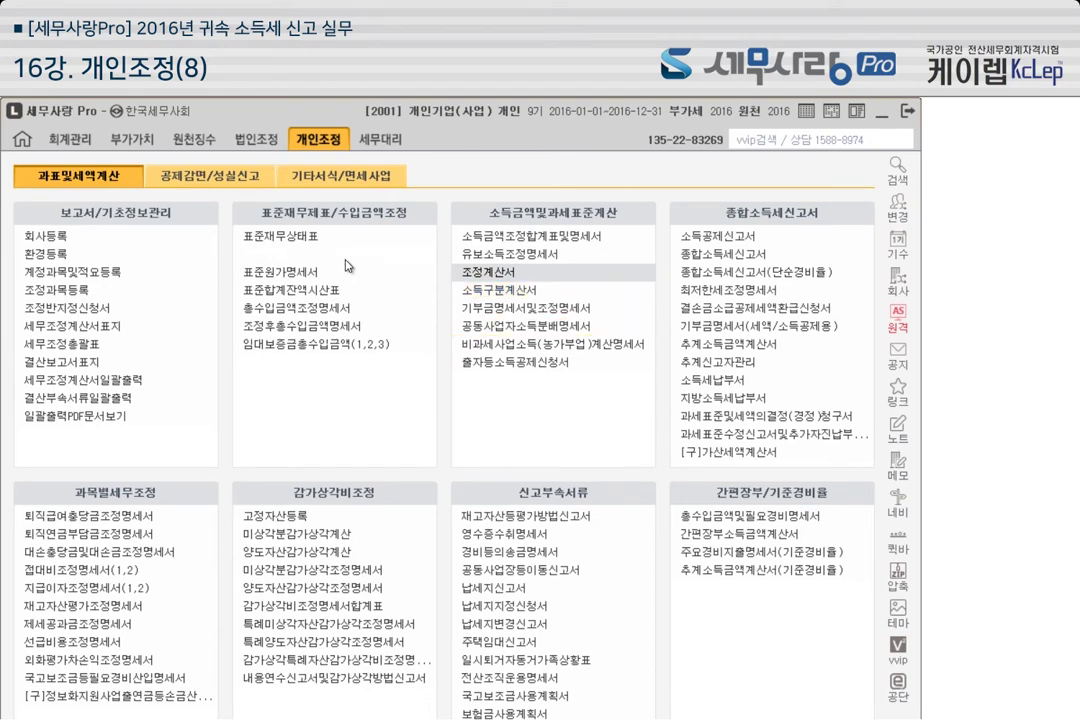
left_click(205, 176)
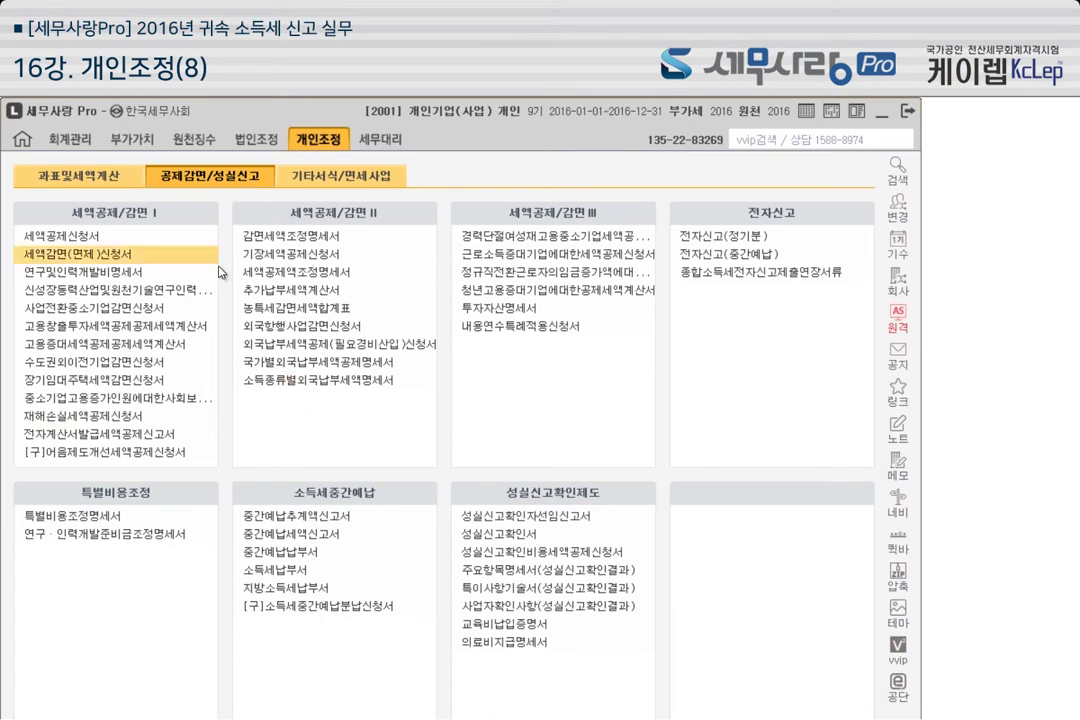
left_click(78, 175)
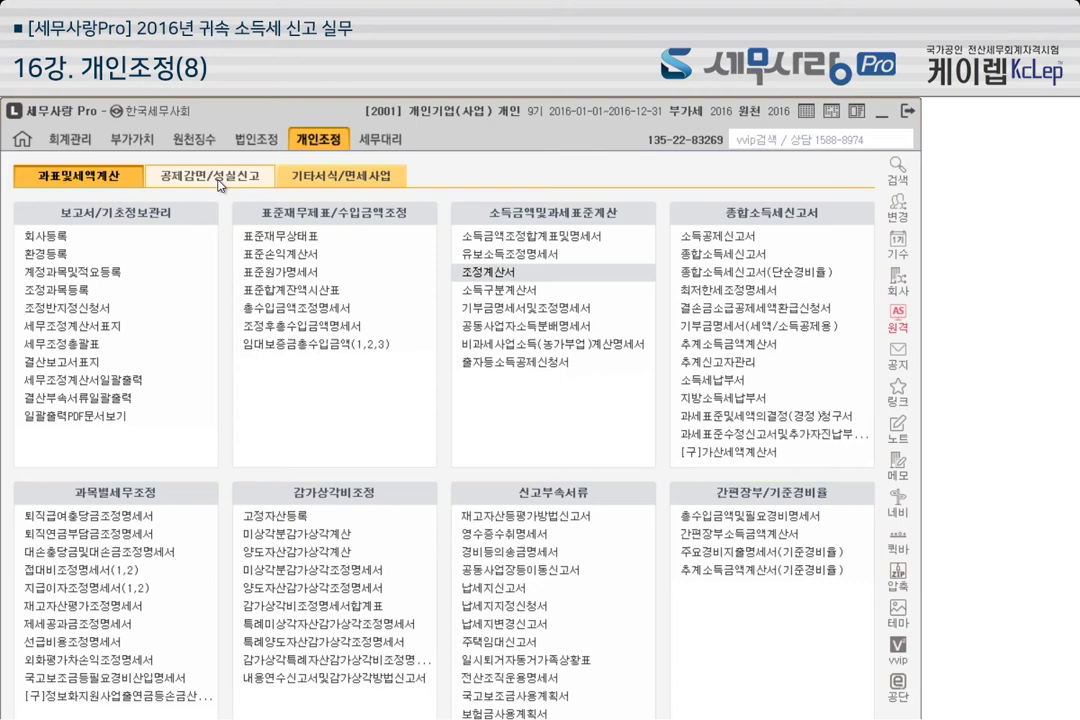
Open 소득구분계산서 and move its window so that the whole table fits in view
left_click(507, 286)
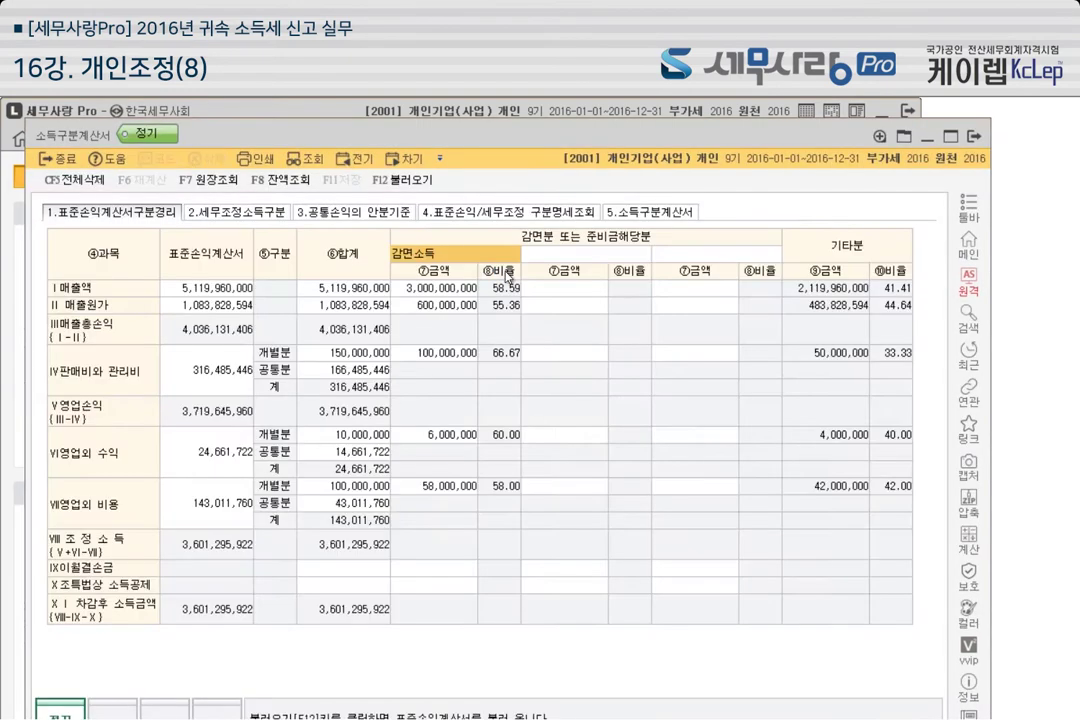
left_click_drag(512, 127, 527, 103)
left_click_drag(619, 125, 616, 118)
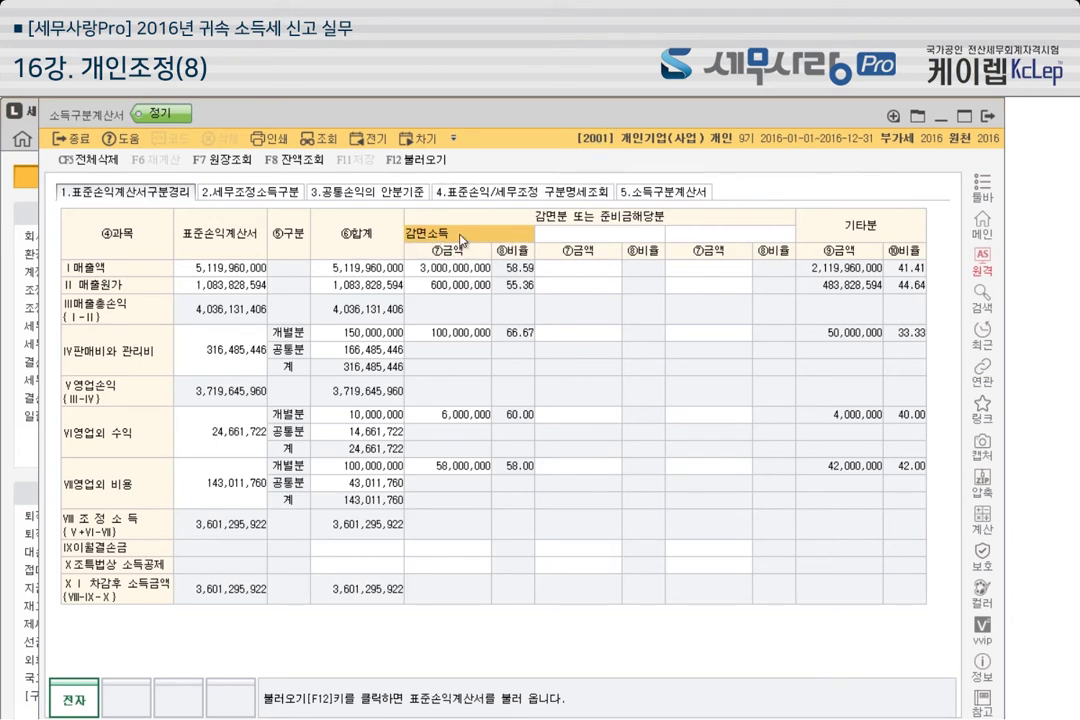
Examine the three name fields under 감면분 또는 준비금해당분 on the 표준손익계산서구분경리 sheet
key("Return")
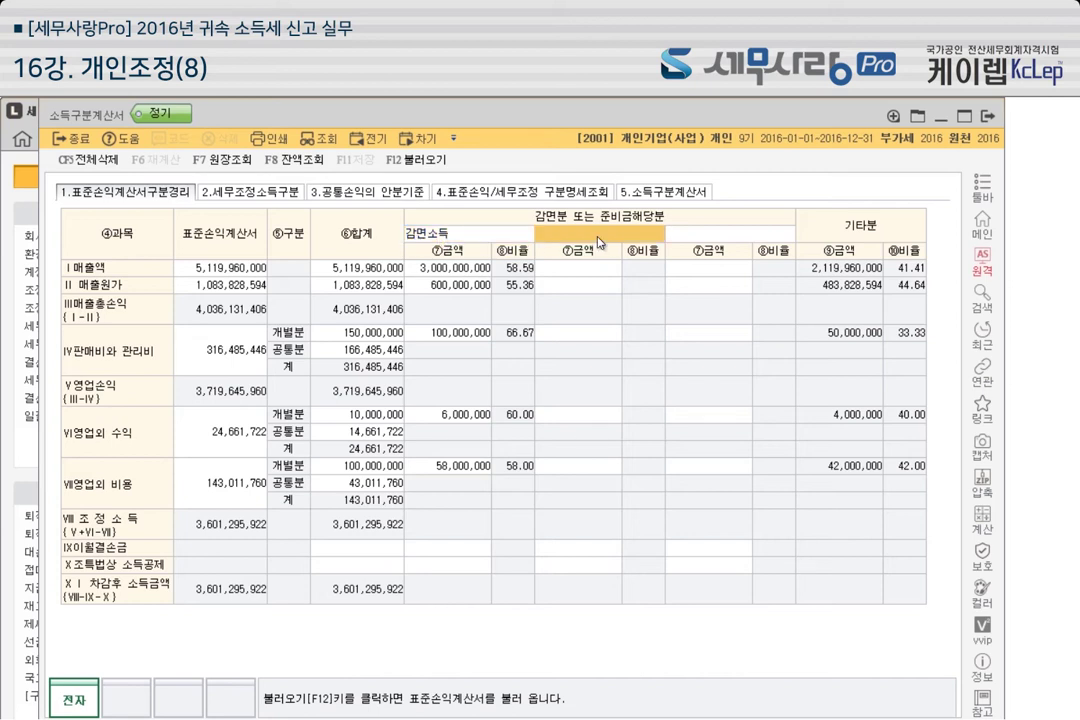
left_click(468, 236)
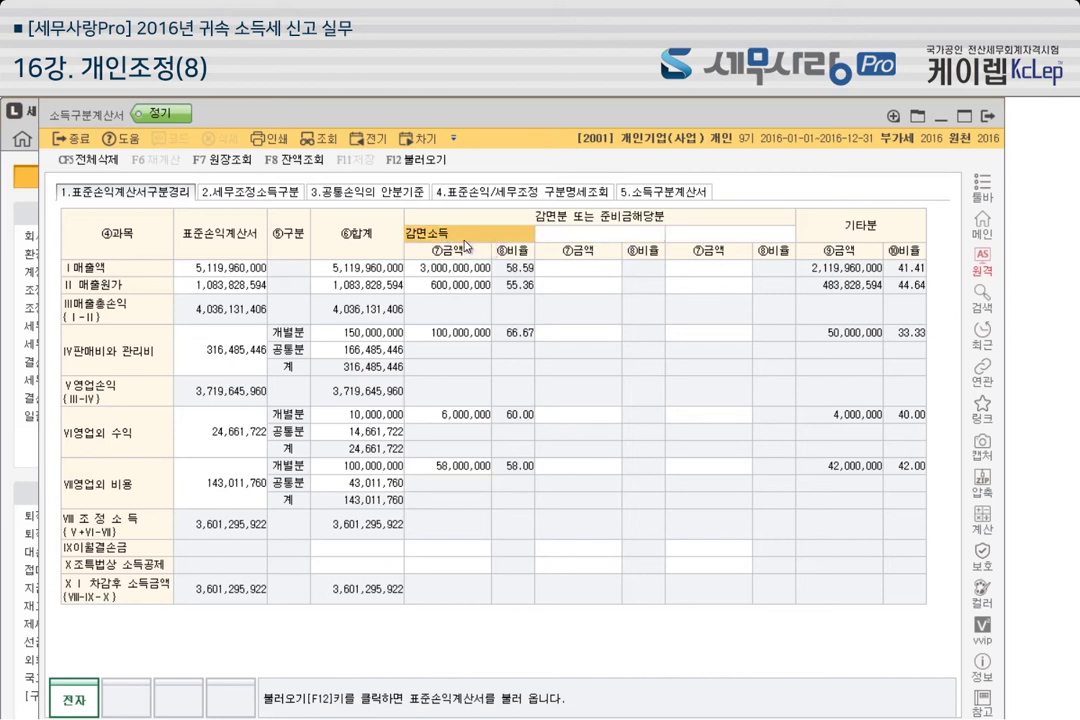
left_click(578, 238)
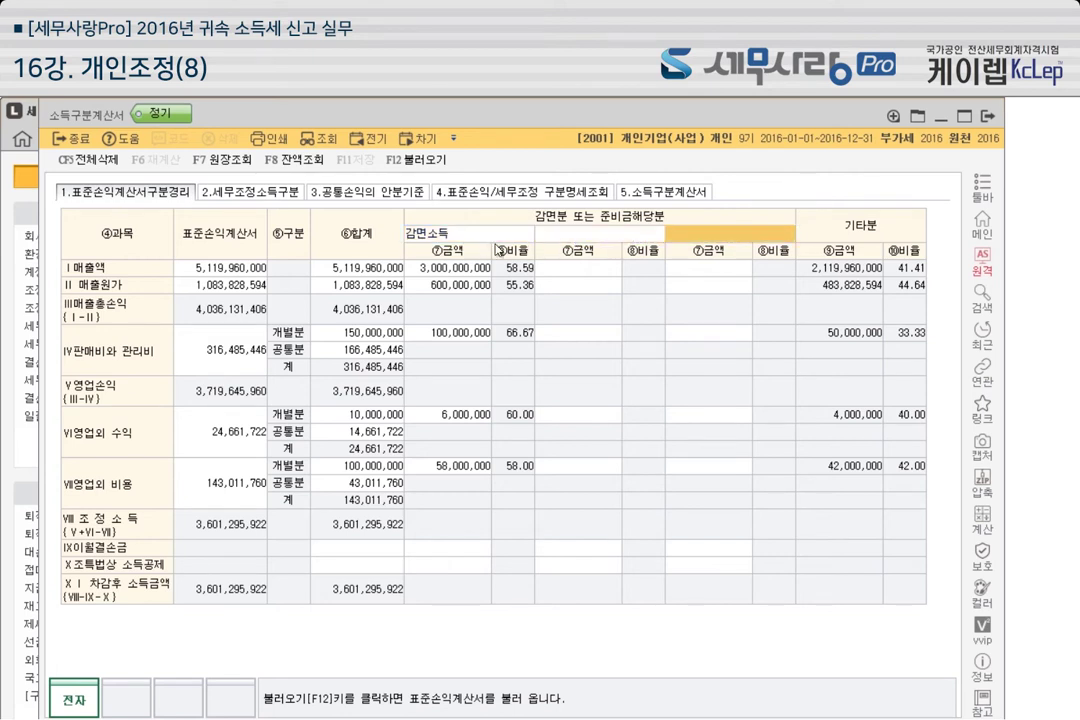
key("Left")
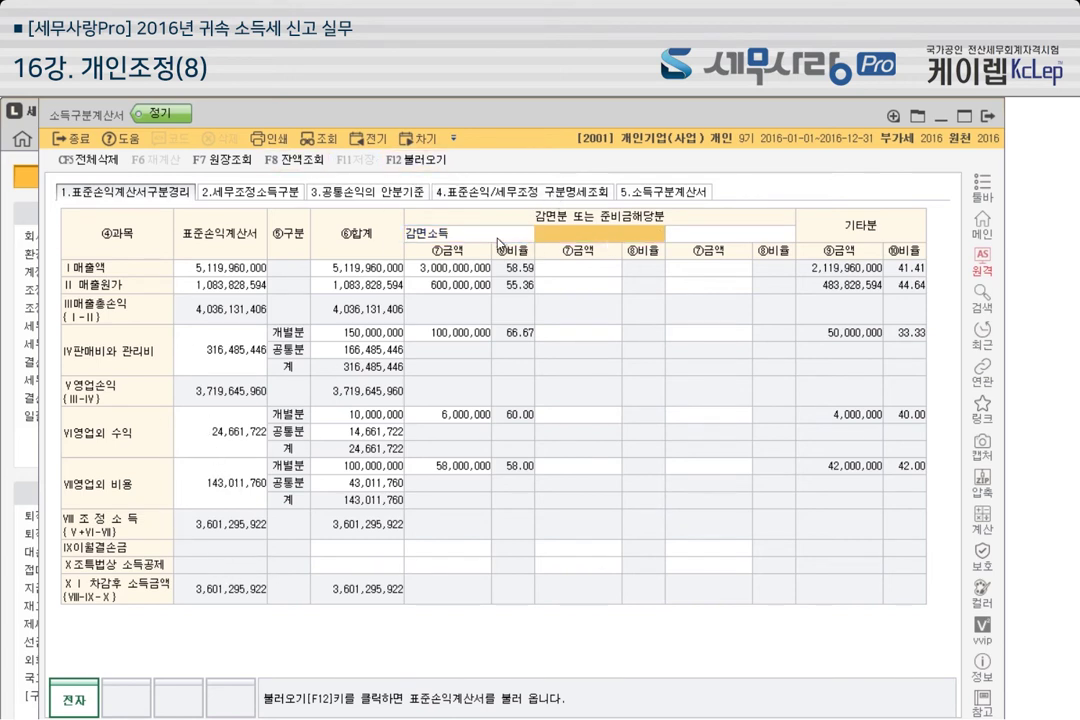
left_click(735, 236)
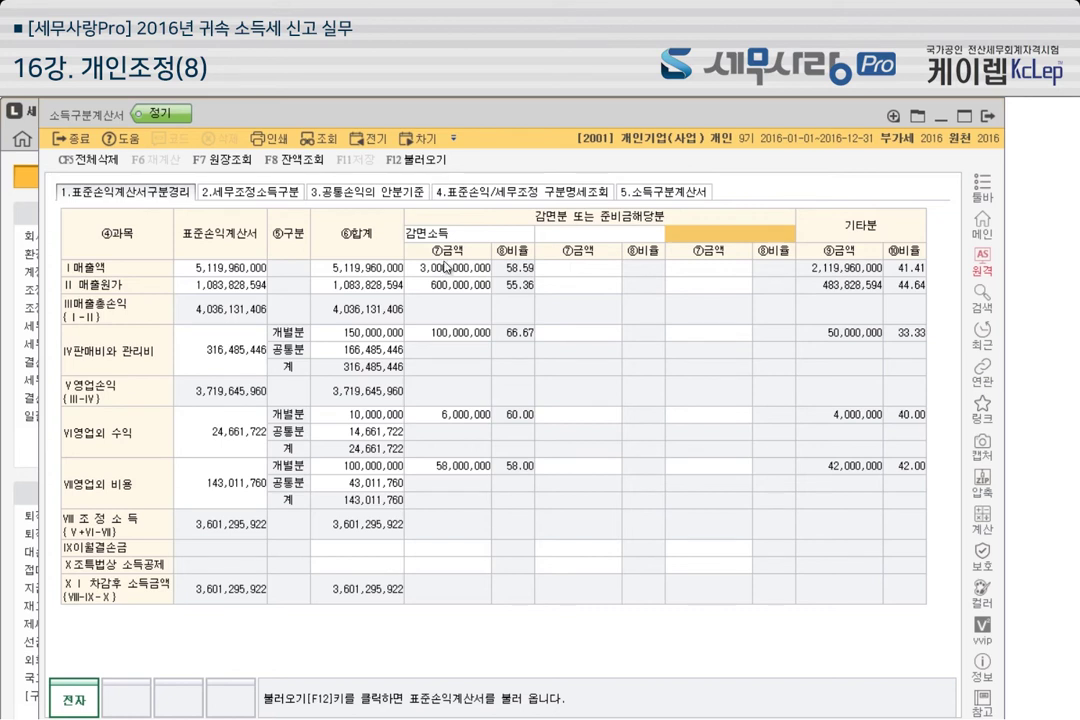
left_click(488, 235)
left_click(600, 234)
left_click(712, 234)
left_click(488, 235)
left_click(605, 237)
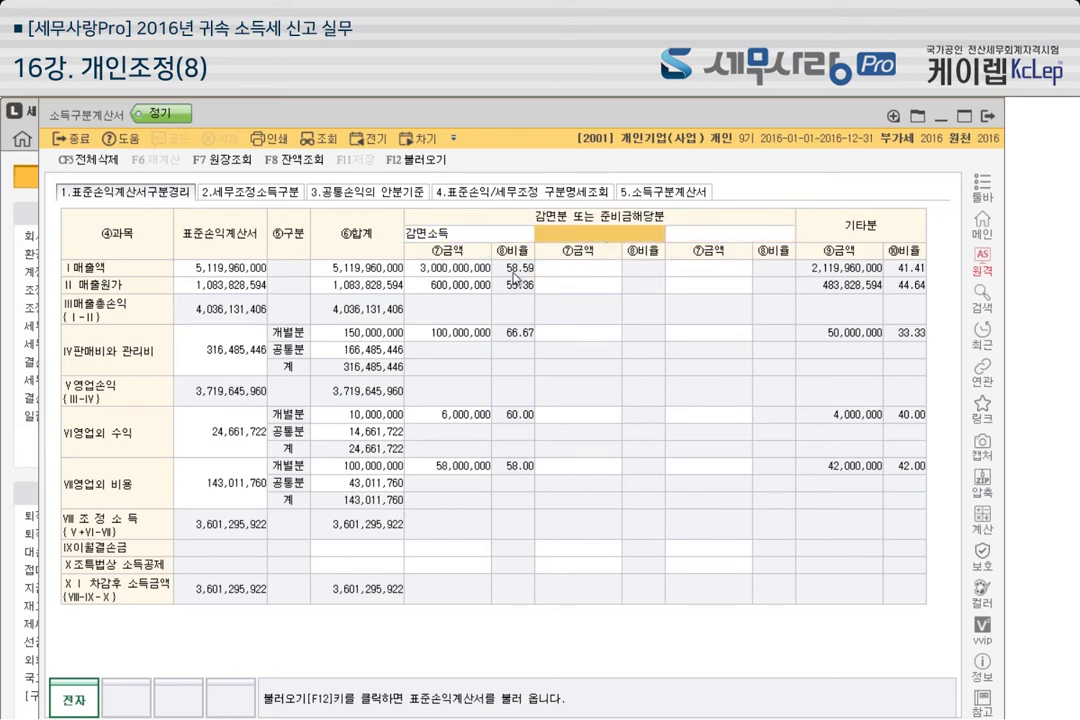
Examine the 감면소득 amounts for 매출액 and 매출원가 and the two unused 감면분 columns beside them
left_click(459, 269)
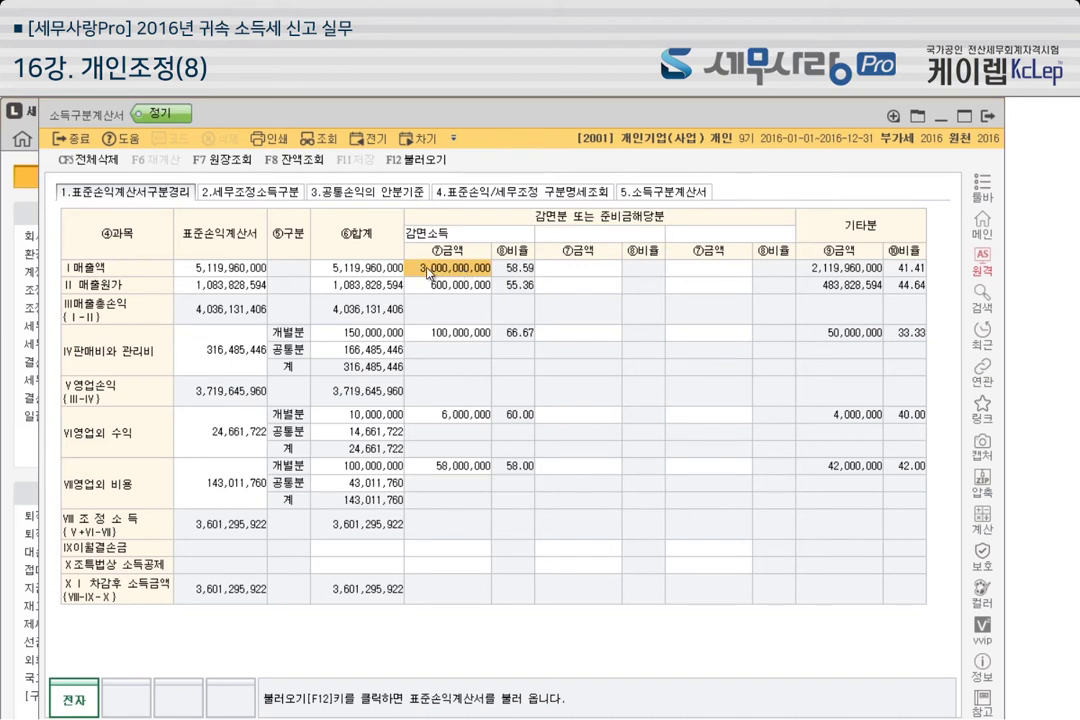
left_click(555, 272)
key("Return")
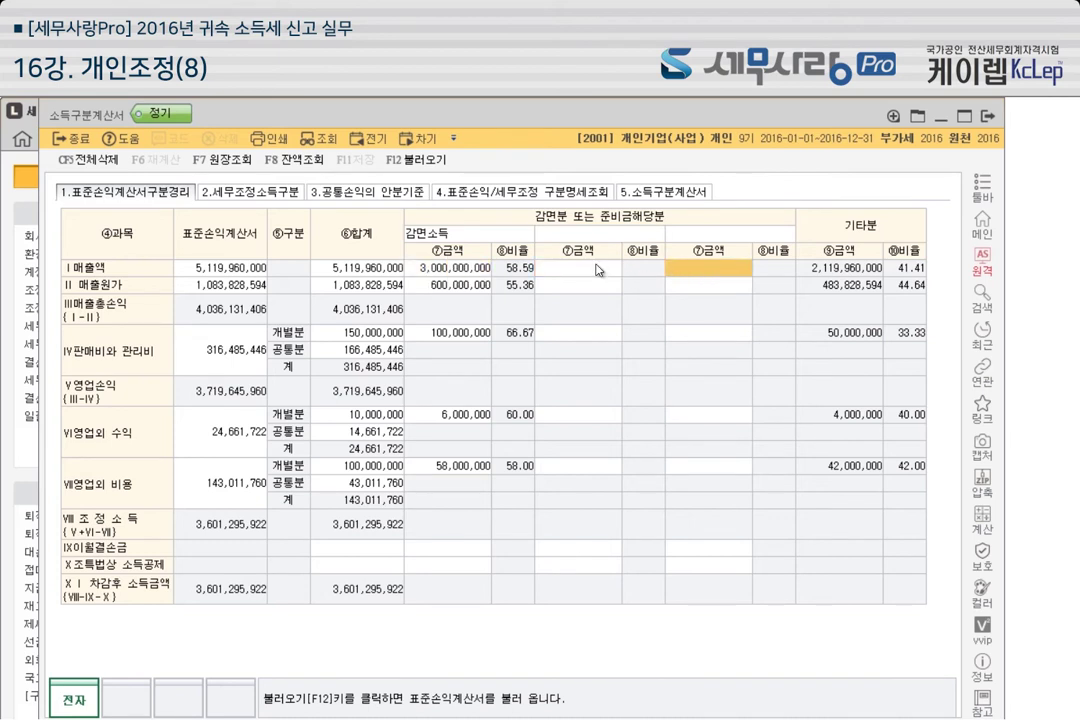
left_click(458, 269)
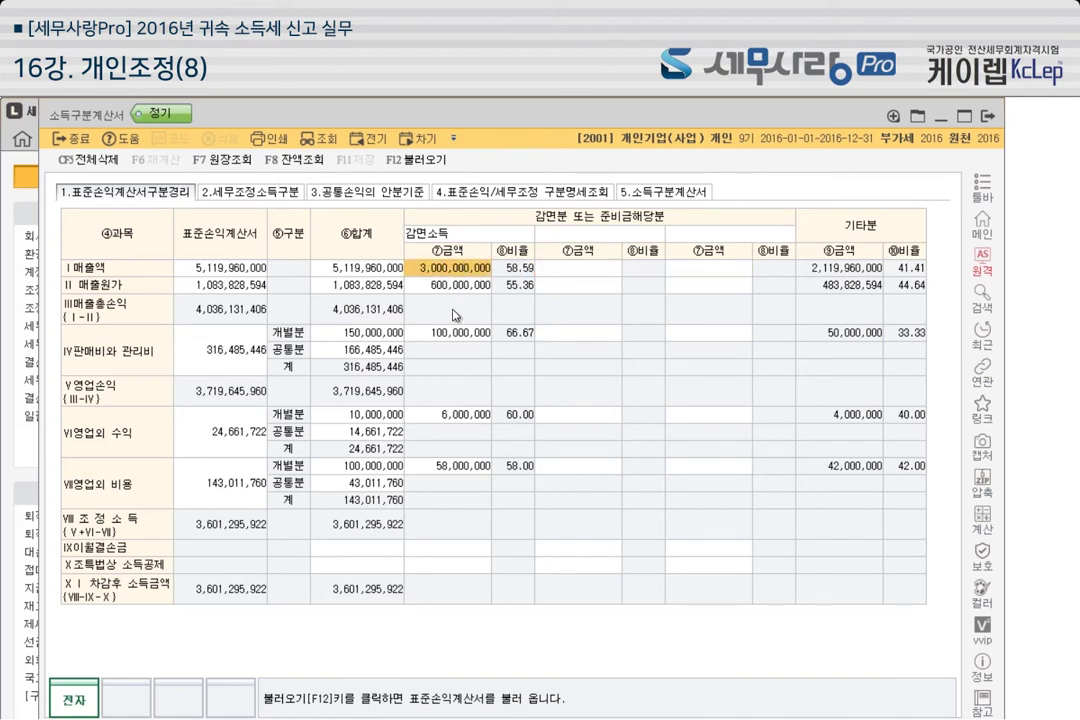
left_click(436, 287)
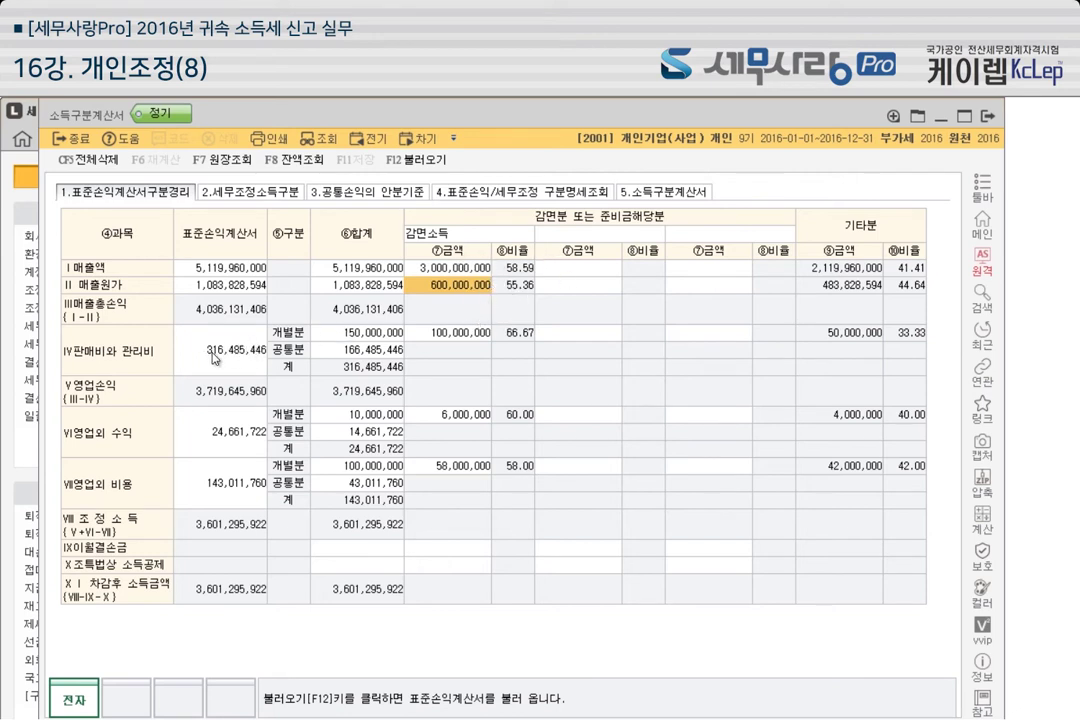
Review the 표준손익계산서 amounts for 판매비와 관리비, 영업외 수익 and 영업외 비용, and the 개별분/공통분 split of 판매비와 관리비
left_click(213, 432)
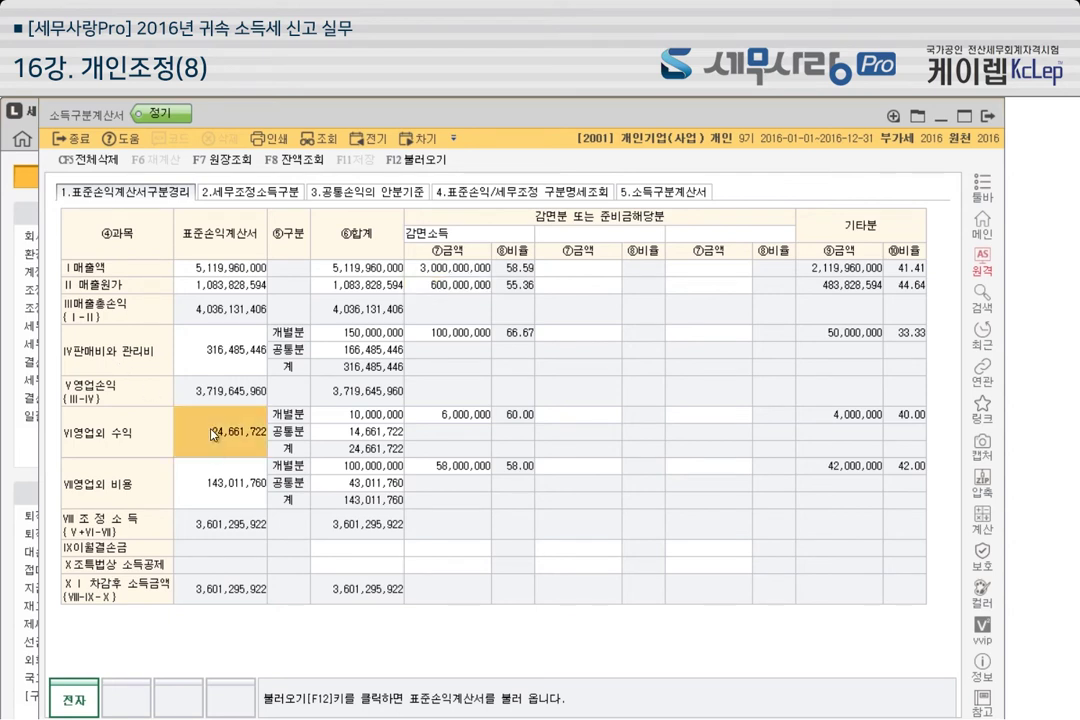
left_click(213, 484)
left_click(245, 350)
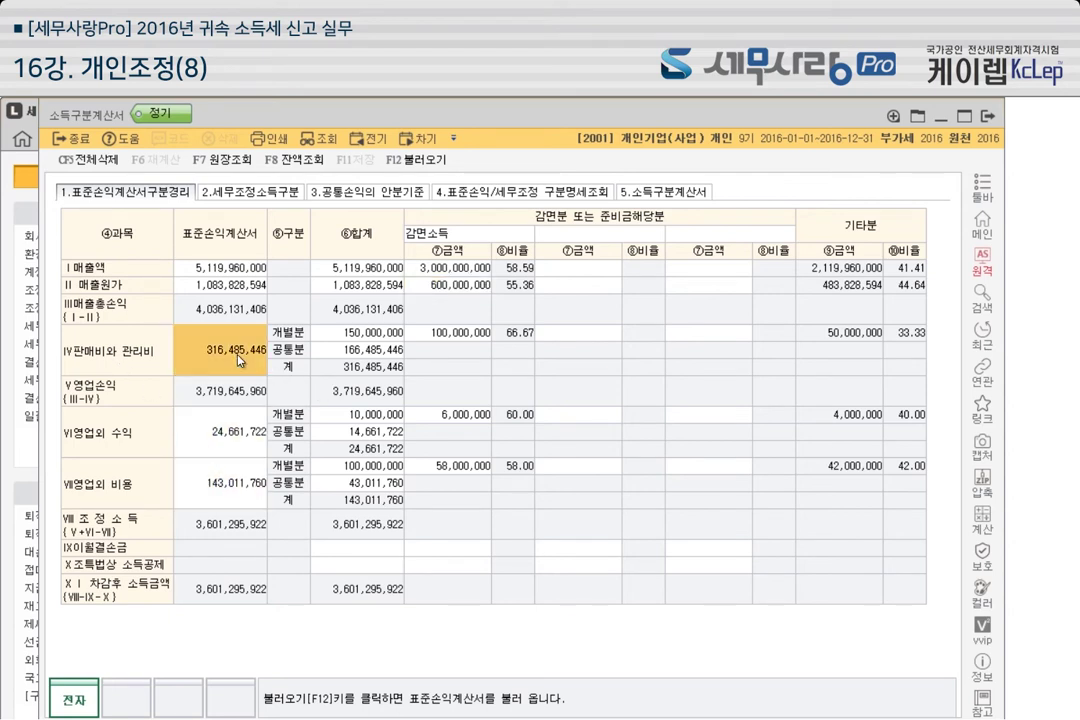
left_click(365, 350)
left_click(384, 335)
left_click(380, 350)
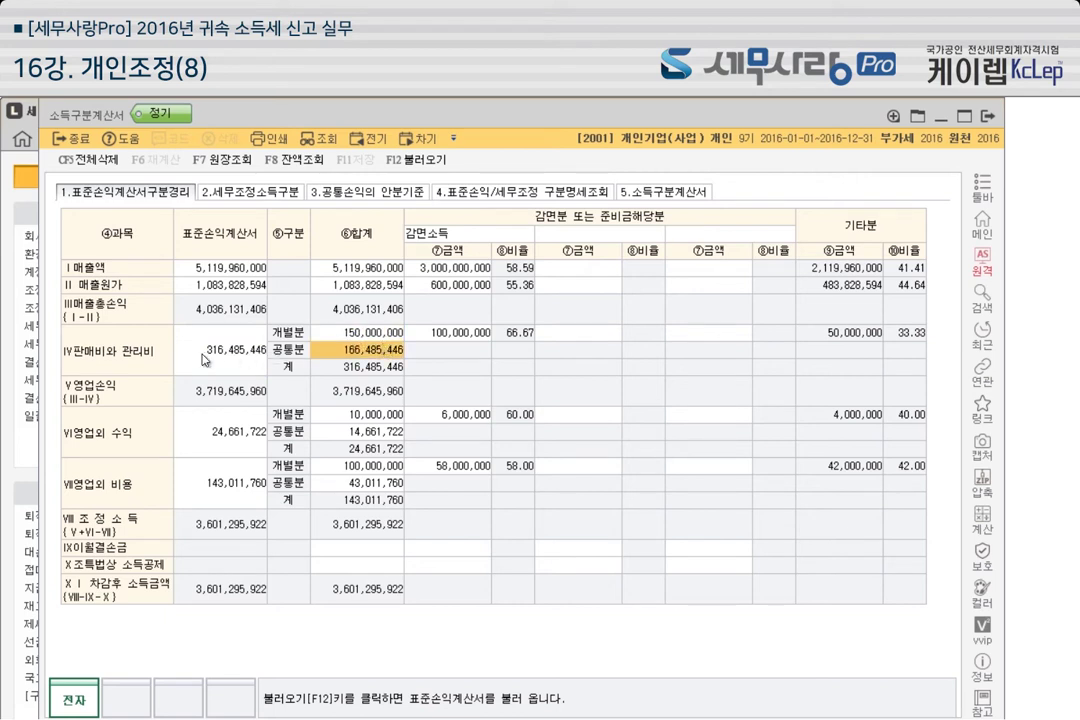
left_click(362, 336)
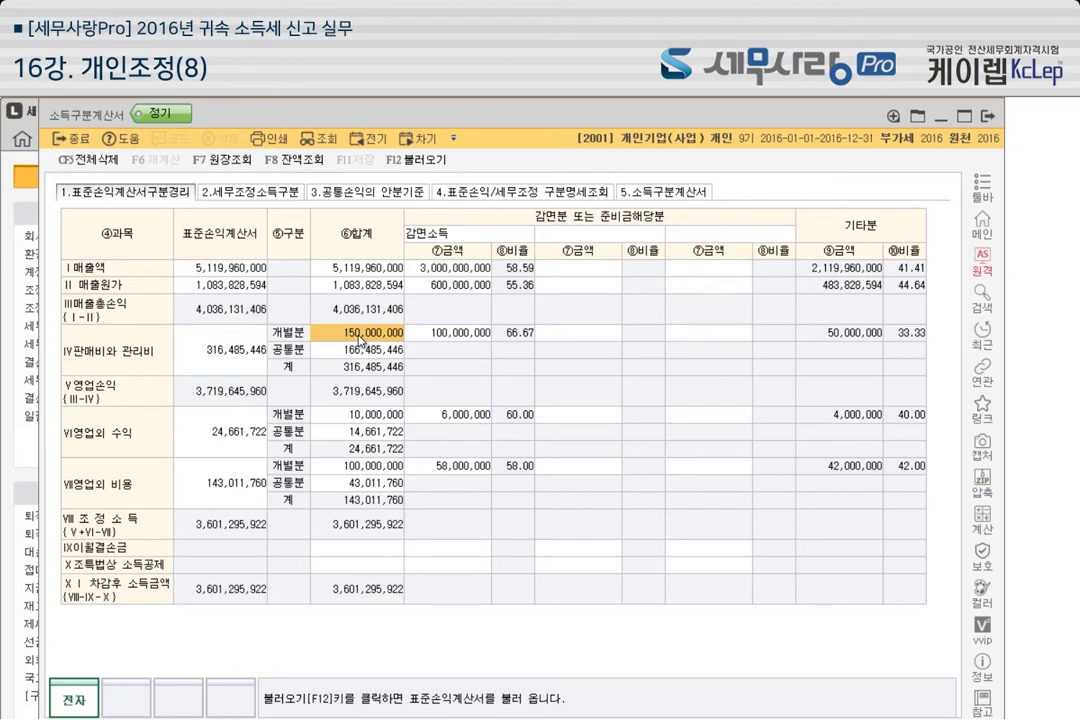
left_click(466, 336)
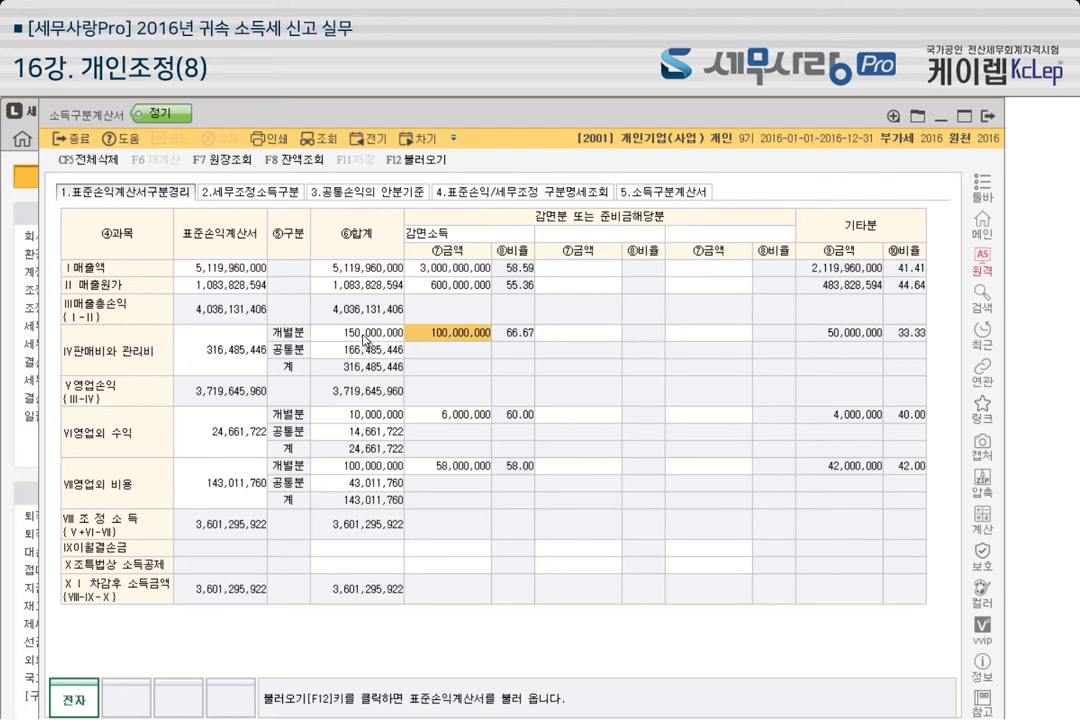
left_click(362, 334)
left_click(459, 333)
Examine the 개별분 and 공통분 amounts of 영업외 수익 and its 감면소득 share
left_click(365, 416)
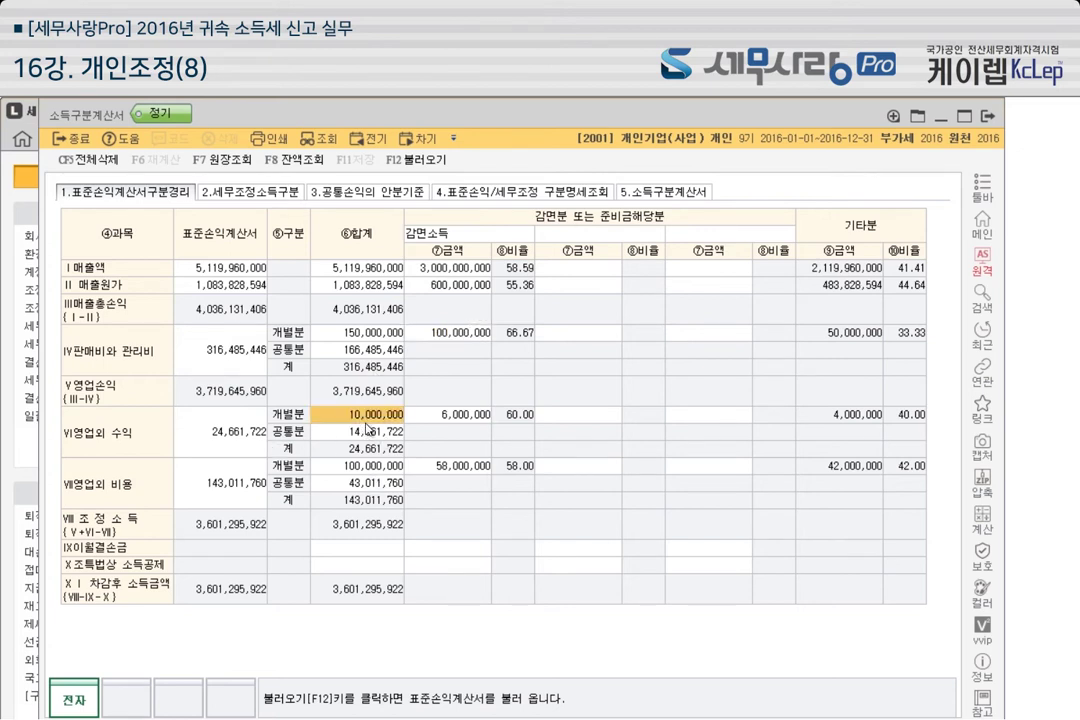
left_click(366, 428)
left_click(730, 450)
left_click(470, 419)
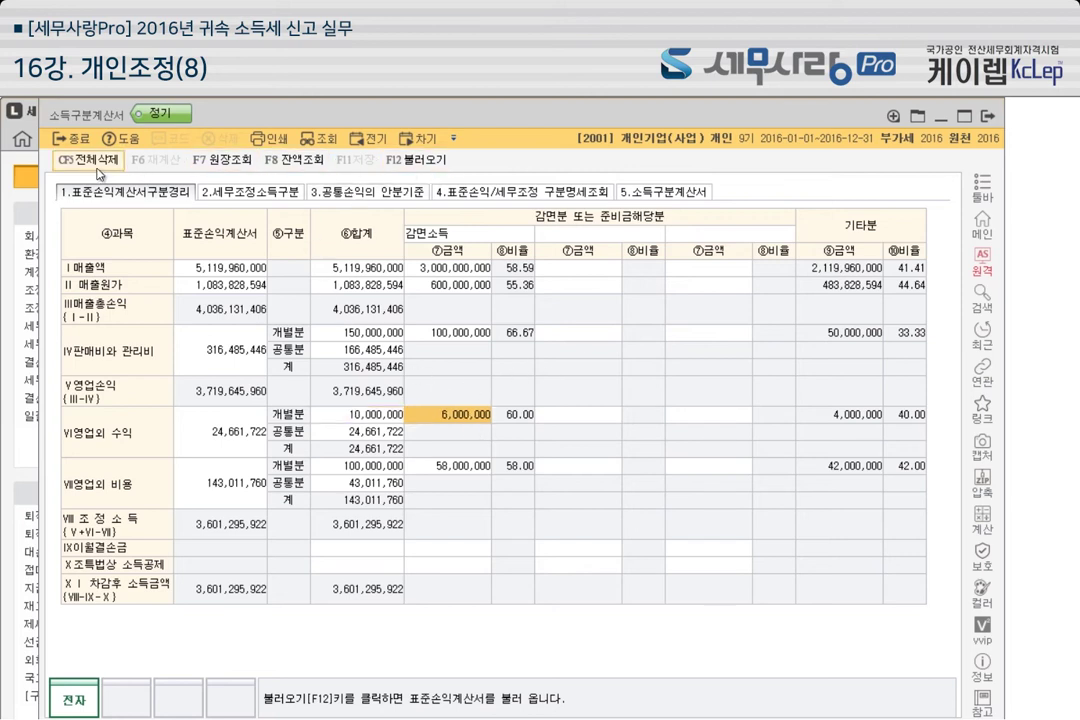
Delete all the data in 소득구분계산서 and reload the figures from 표준손익계산서
left_click(100, 162)
left_click(460, 393)
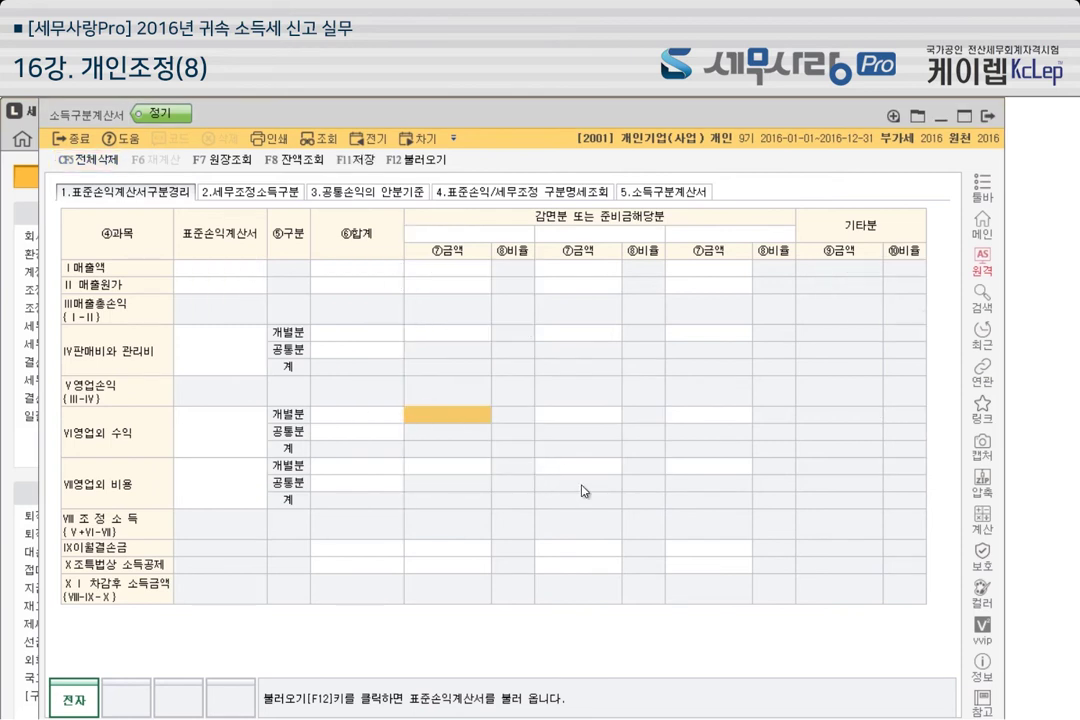
left_click(416, 159)
left_click(561, 513)
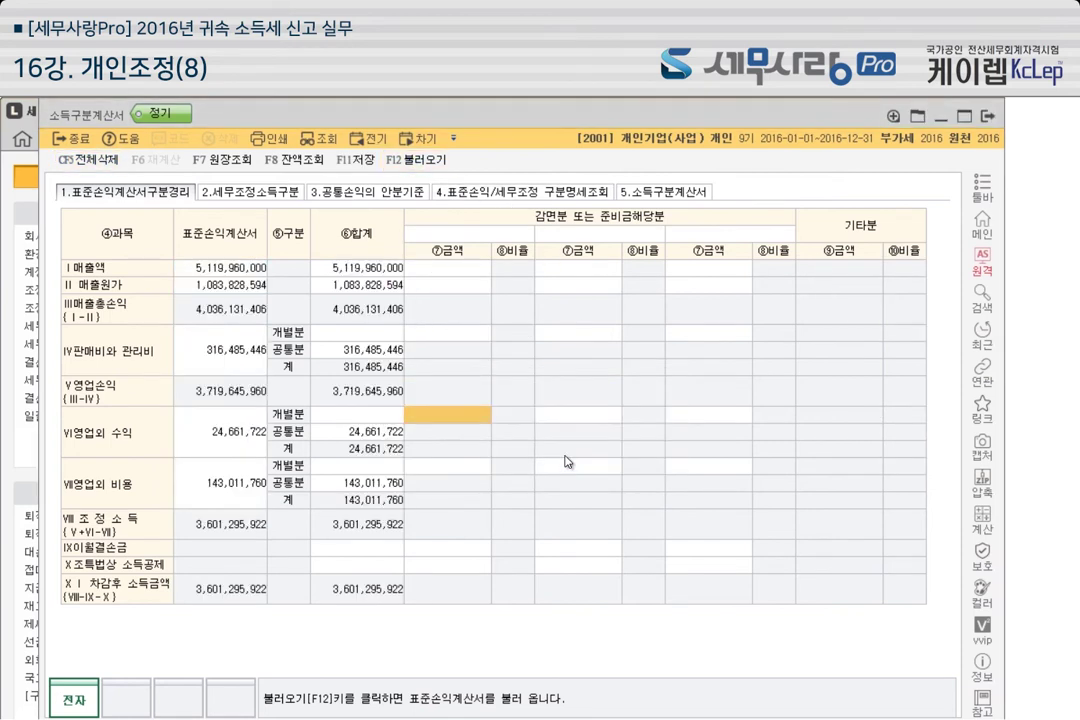
Name the first column under 감면분 또는 준비금해당분 도소매
left_click(422, 270)
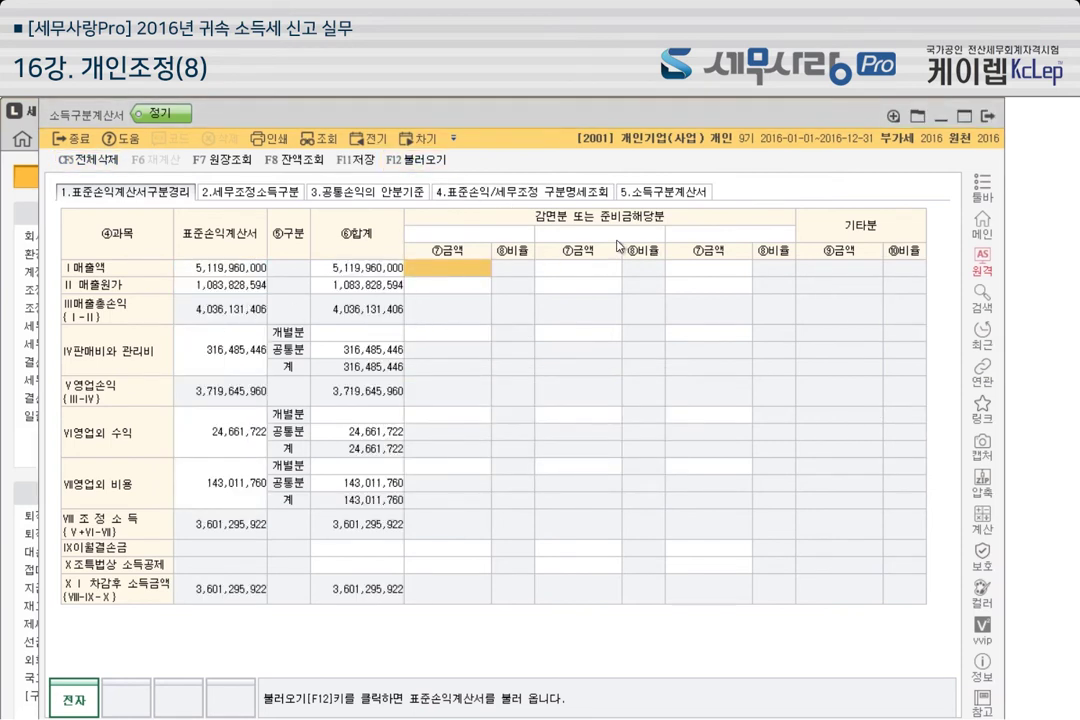
left_click(515, 235)
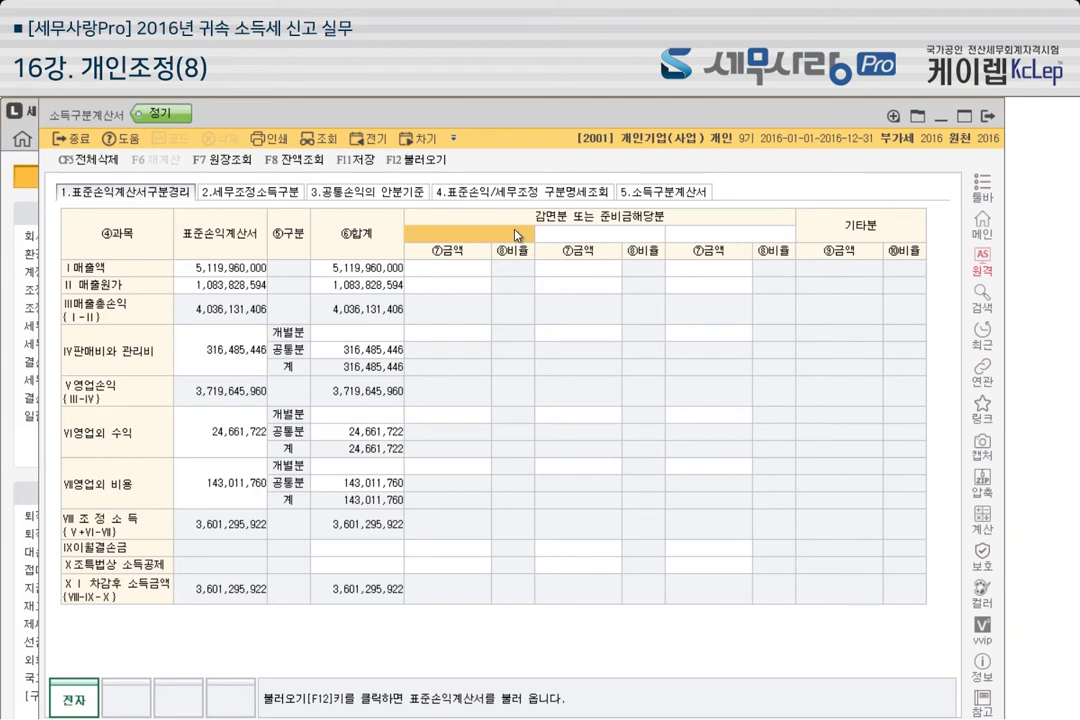
type("도소매")
key("Return")
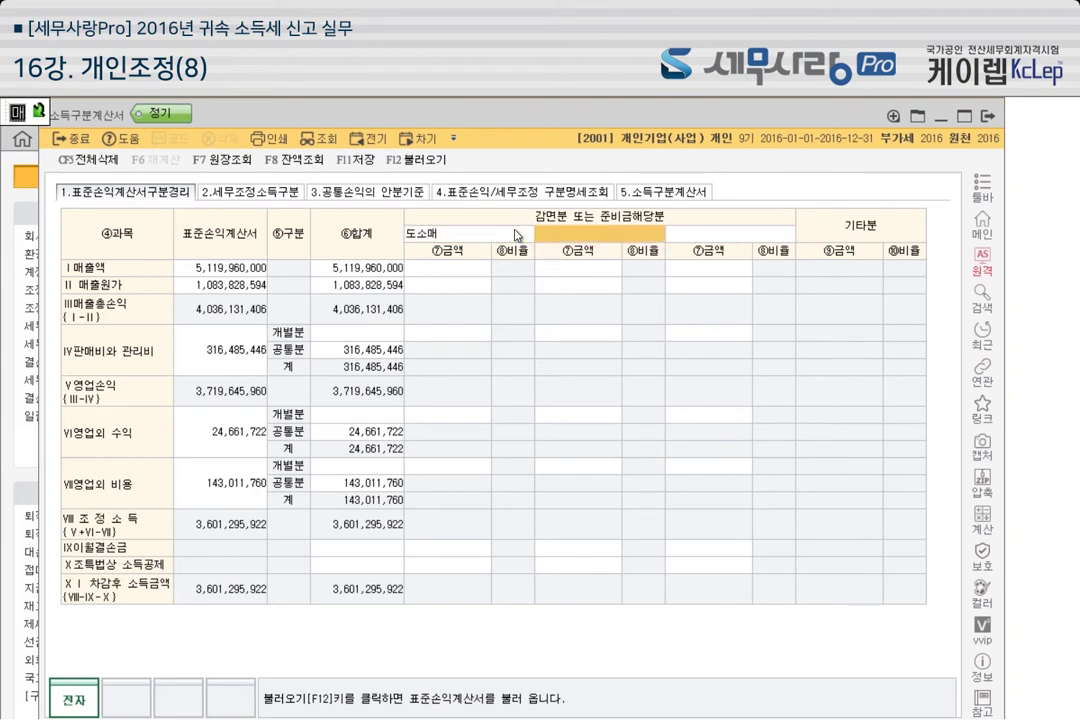
Enter 3,000,000,000 as the 매출액 amount in the 도소매 column
left_click(486, 271)
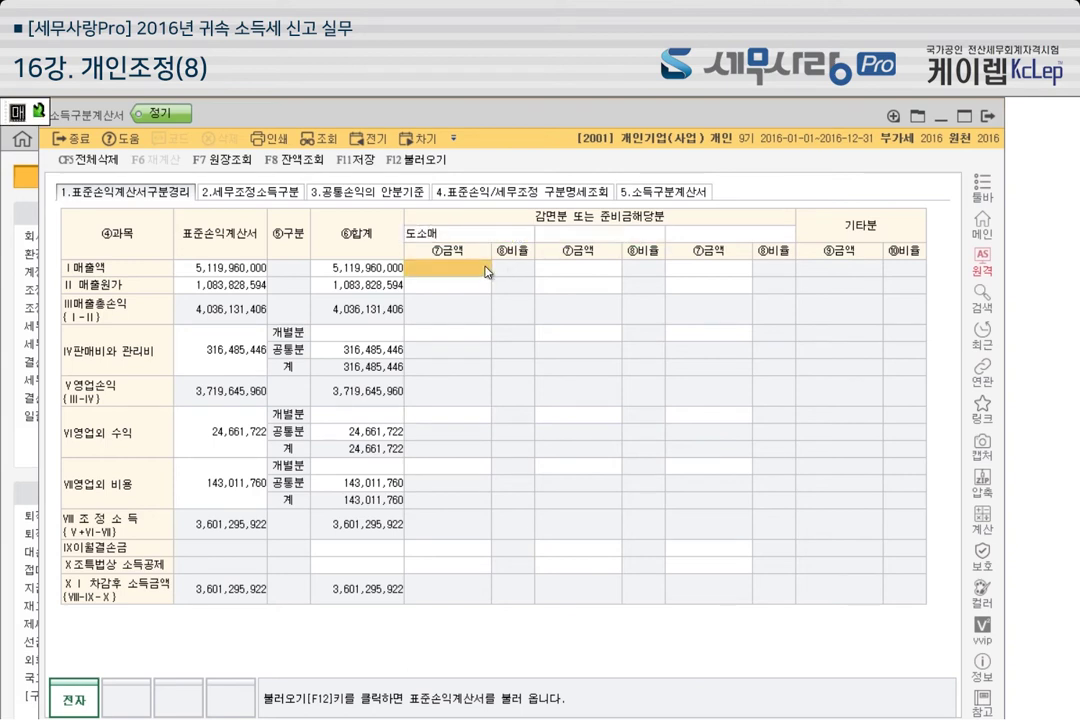
type("3000000000")
key("Return")
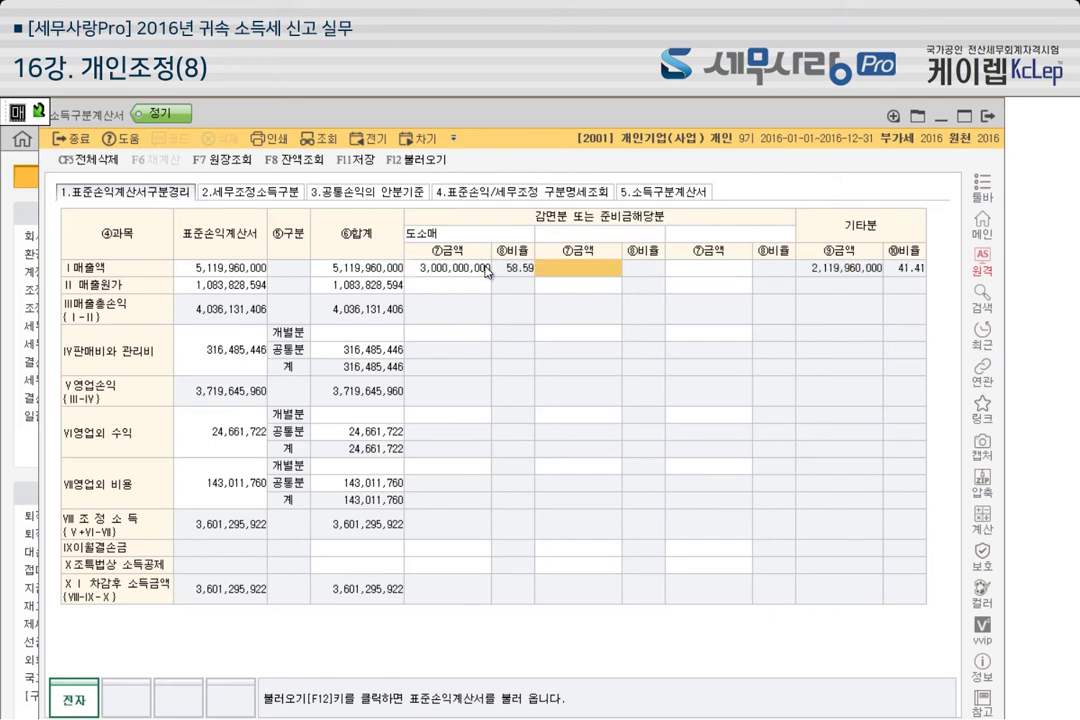
Enter 700,000,000 as the 매출원가 amount in the 도소매 column
left_click(478, 291)
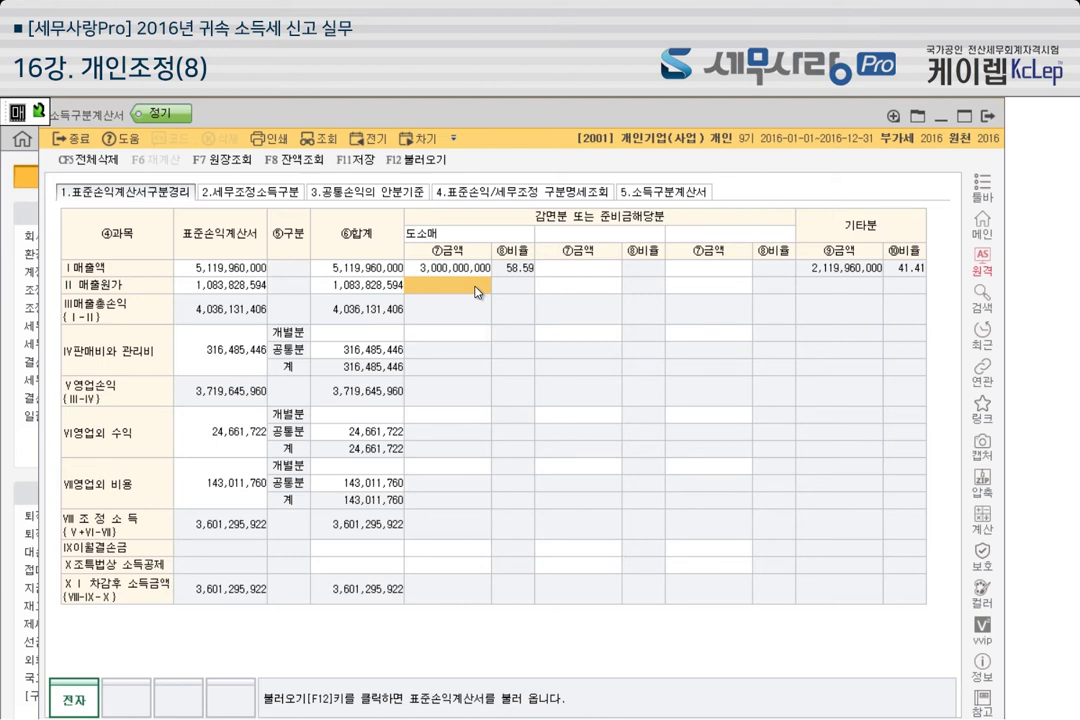
left_click(478, 291)
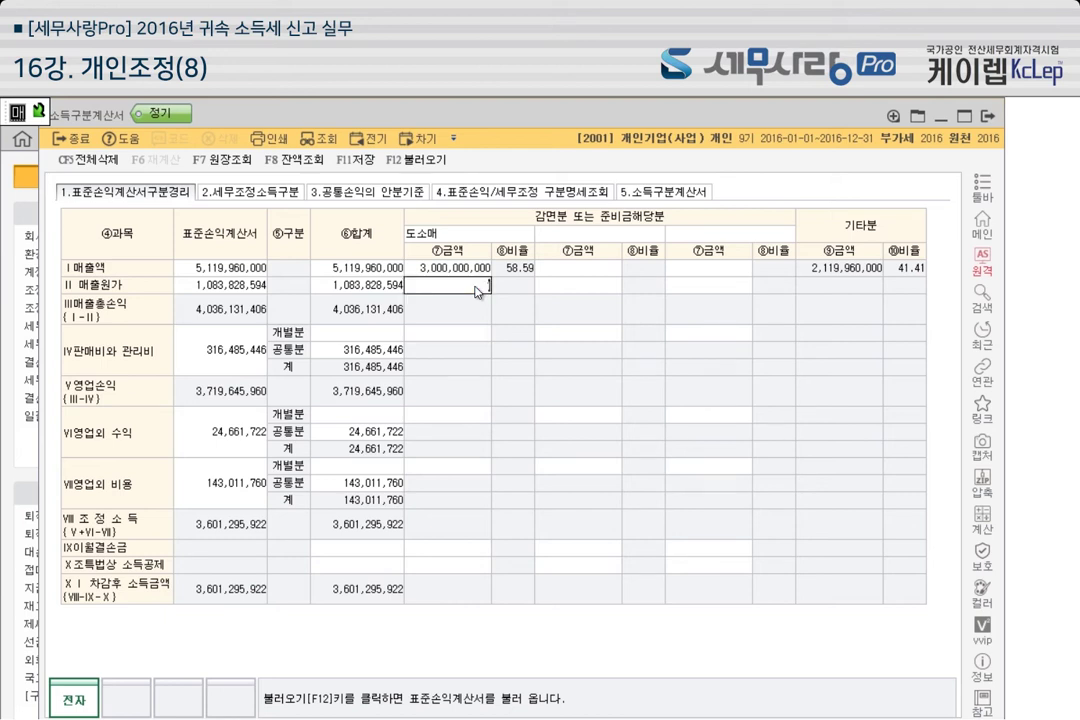
type("7,000,000")
key("Return")
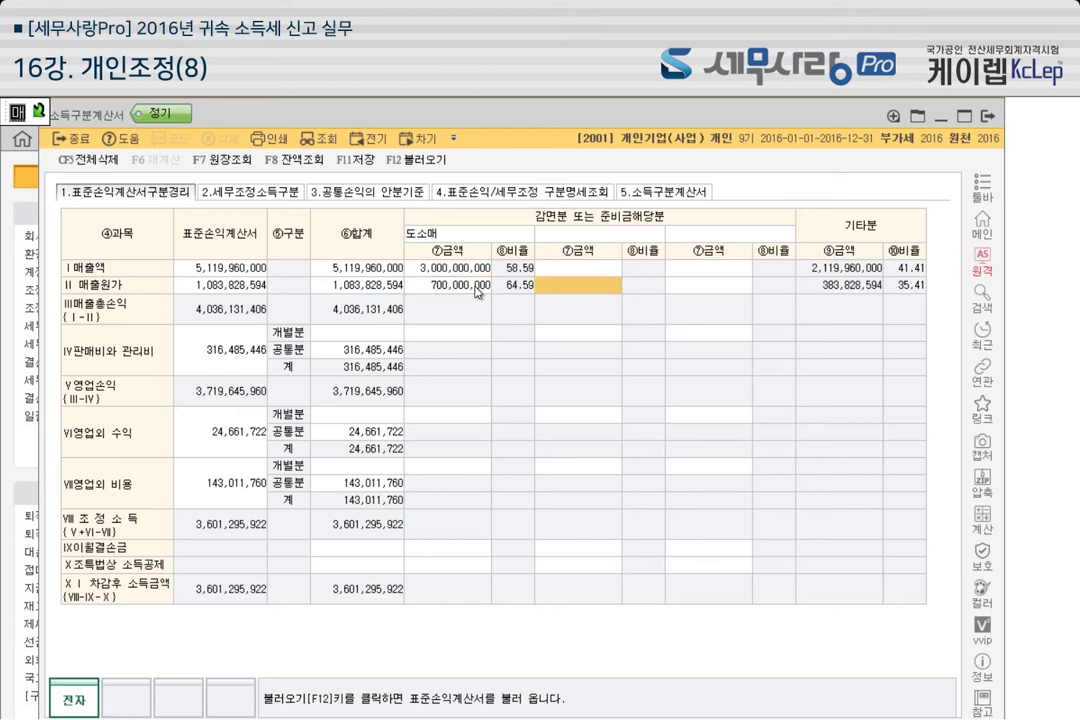
Change the 매출원가 amount in the 도소매 column to 600,000,000
left_click(476, 292)
type("000,000,000")
key("Return")
For the 개별분 of 판매비와 관리비, enter 150,000,000 as the 합계 and 100,000,000 for 도소매
left_click(430, 334)
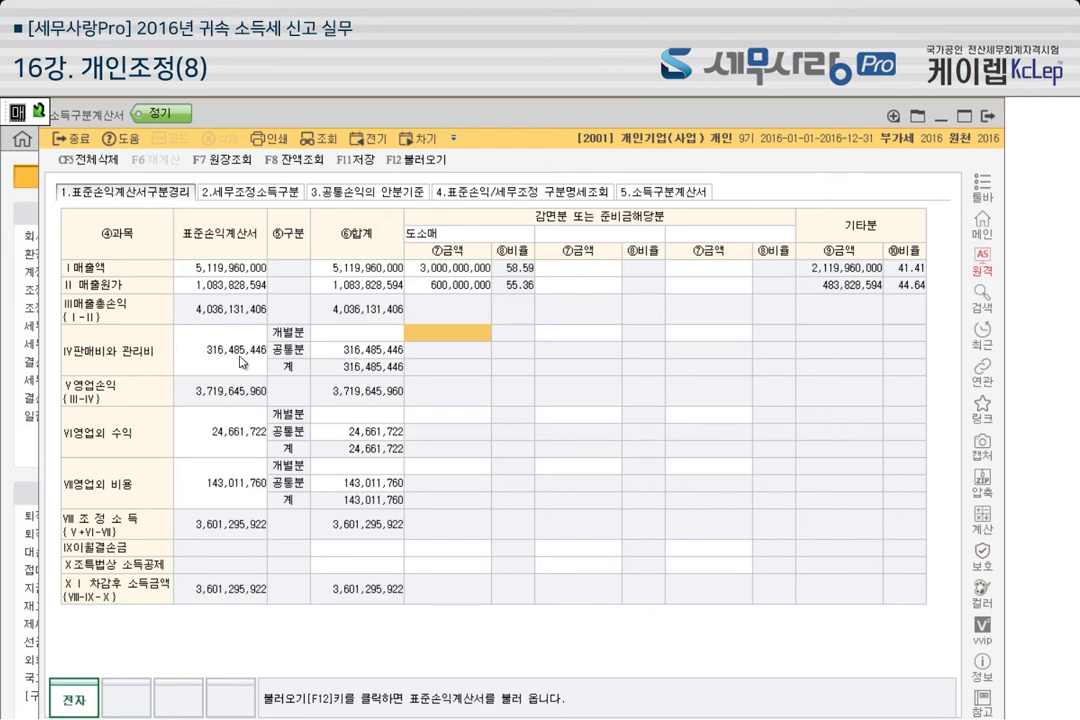
key("Left")
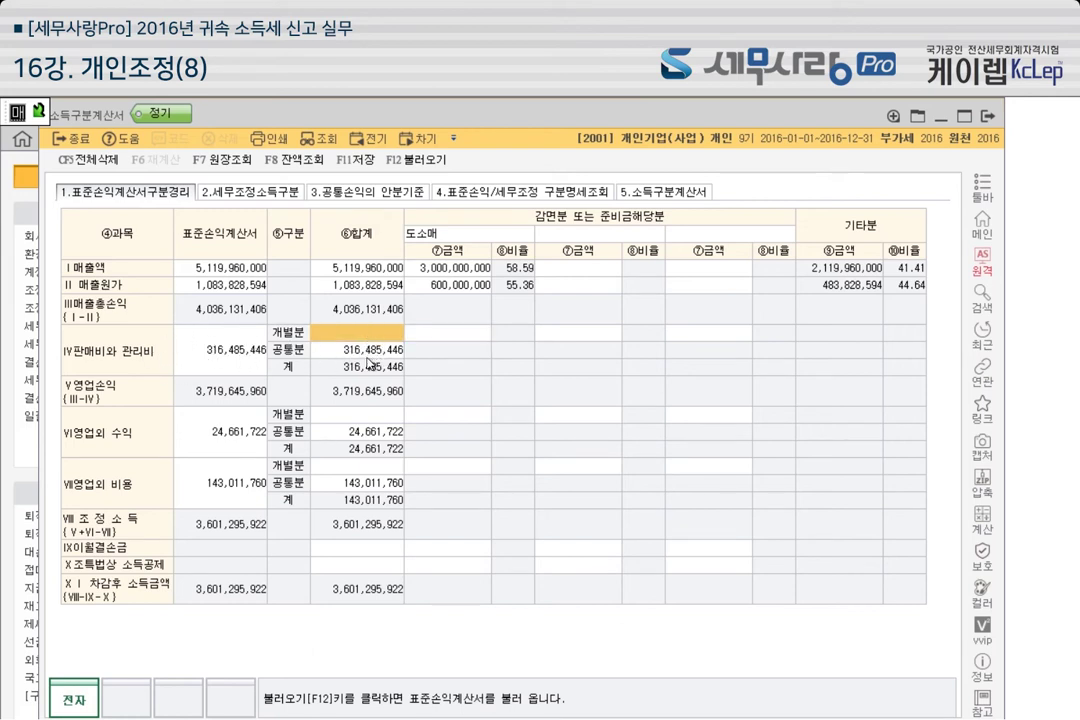
type("150,000,000")
key("Return")
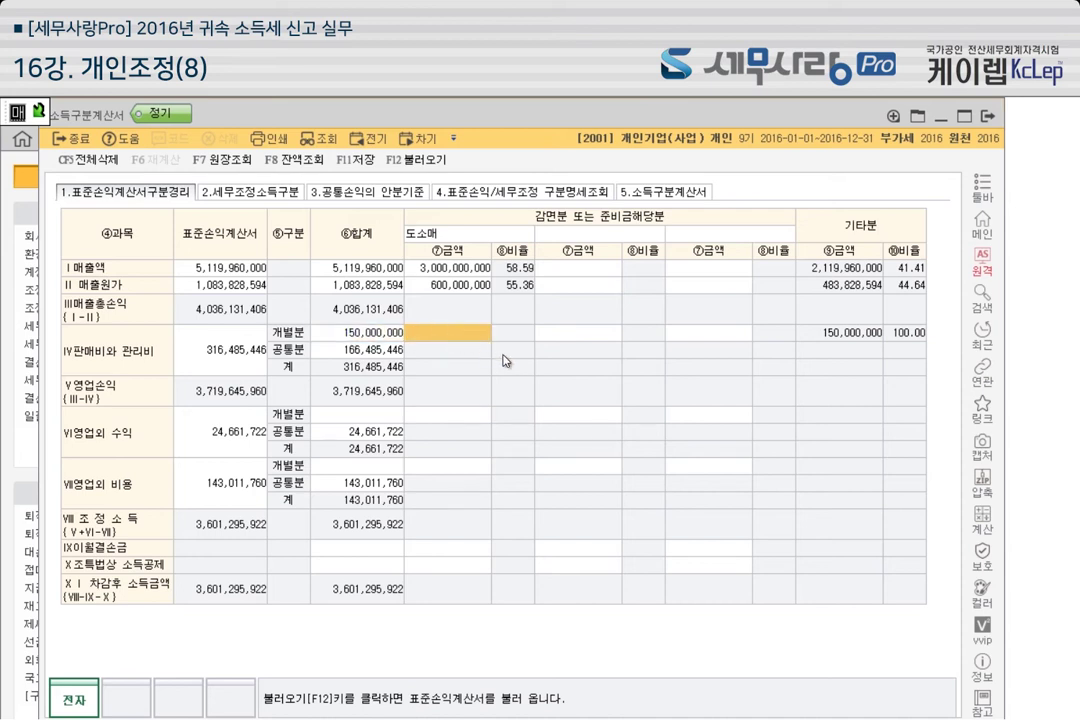
type("100,000,000")
key("Return")
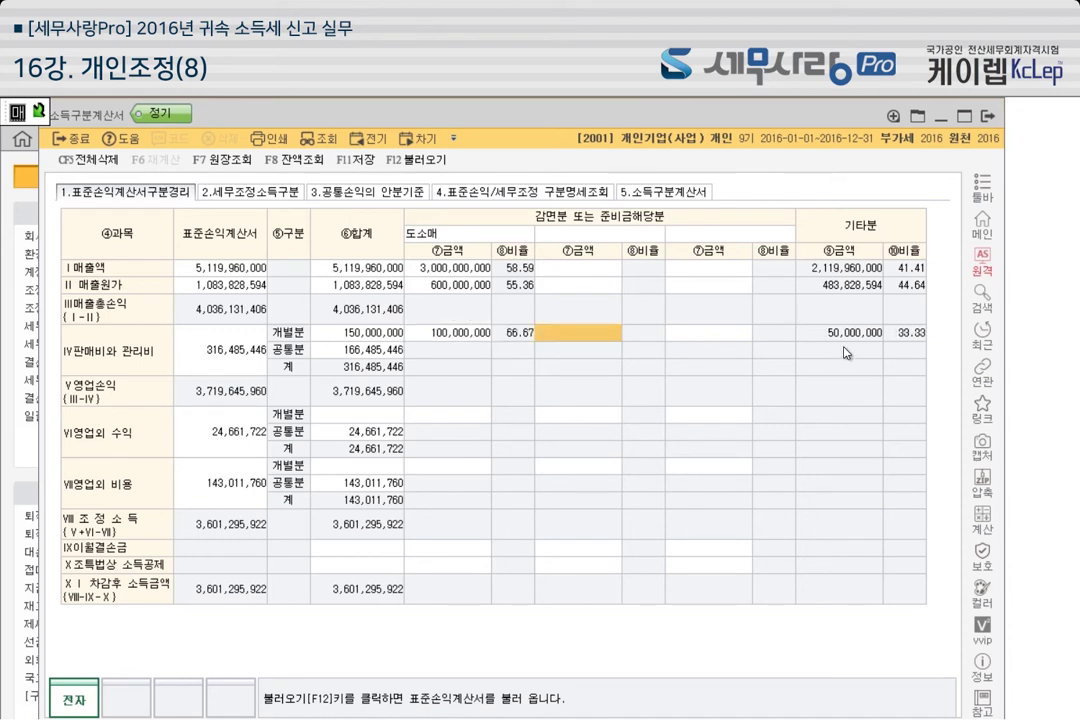
Enter 150,000,000 as the 합계 for the 개별분 of 영업외 수익
left_click(360, 414)
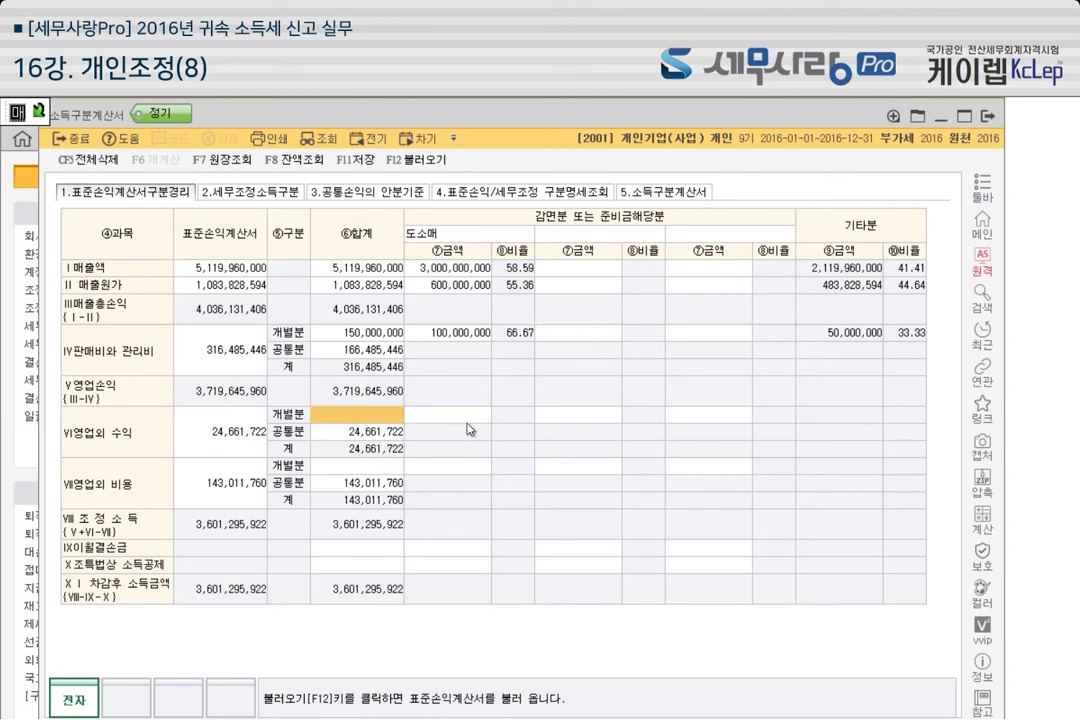
type("150,000,")
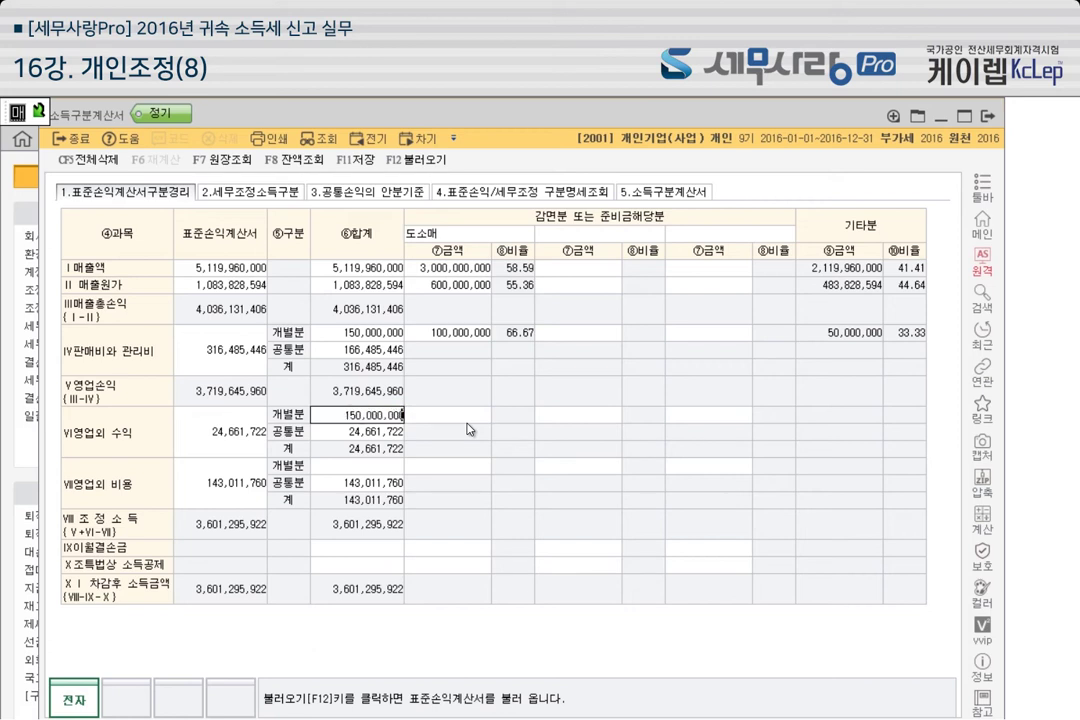
type("000")
key("Return")
Set the 개별분 of 영업외 수익 to 15,000,000 in 합계 and 12,000,000 for 도소매
left_click(388, 420)
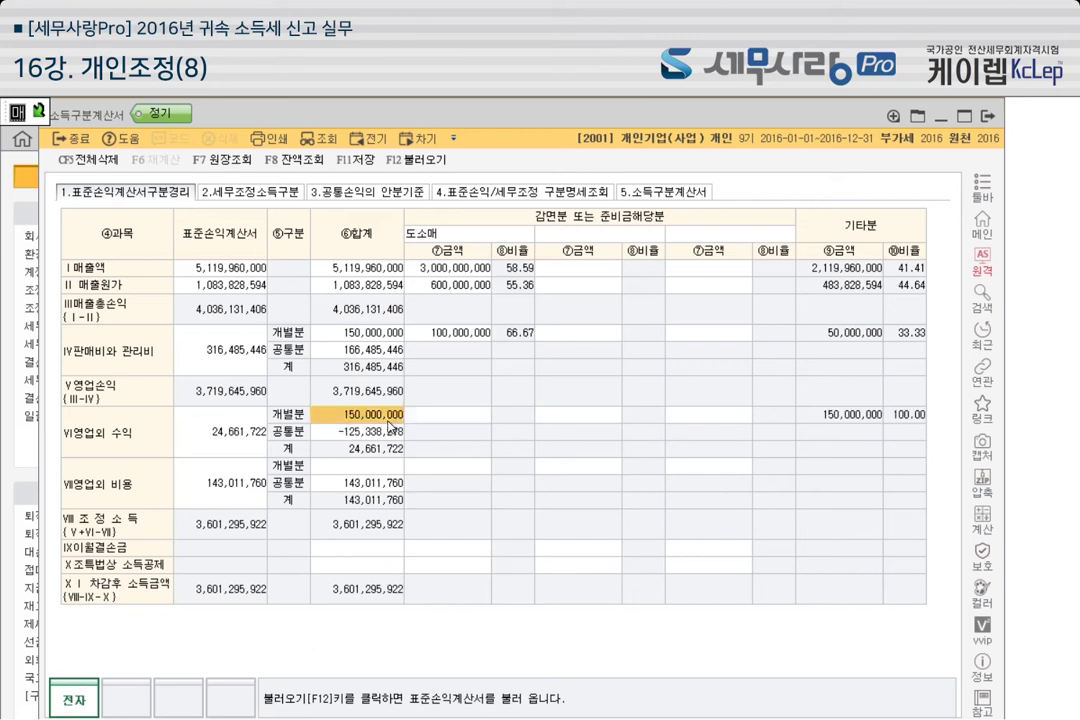
type("15000000")
key("Return")
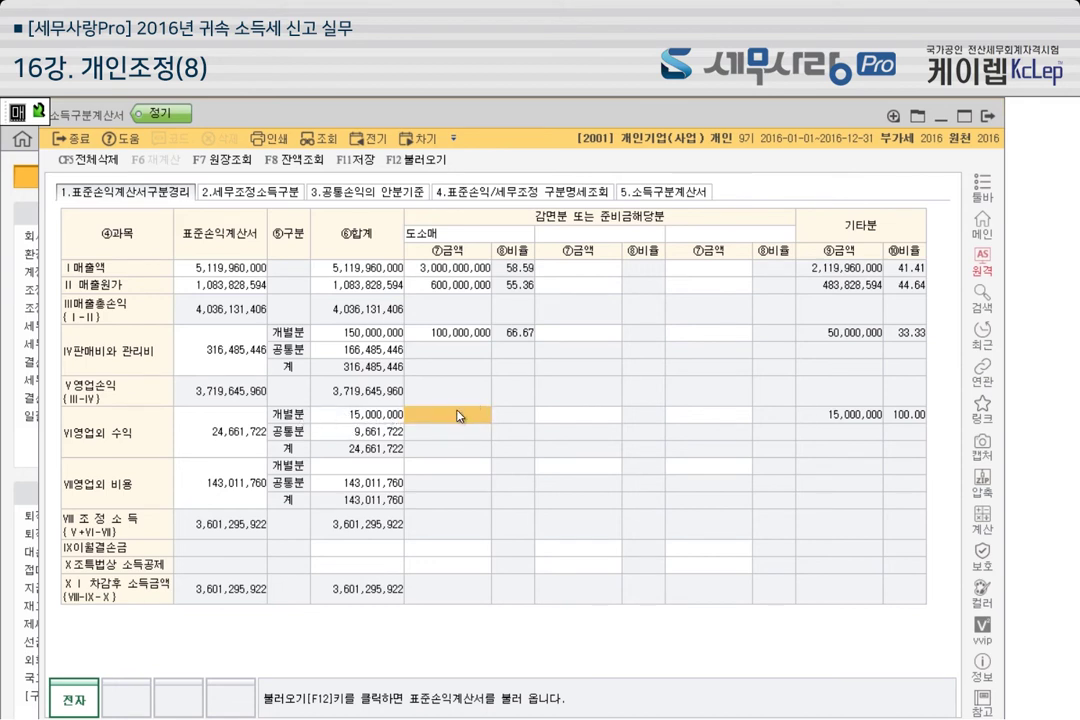
type("12000000")
key("Return")
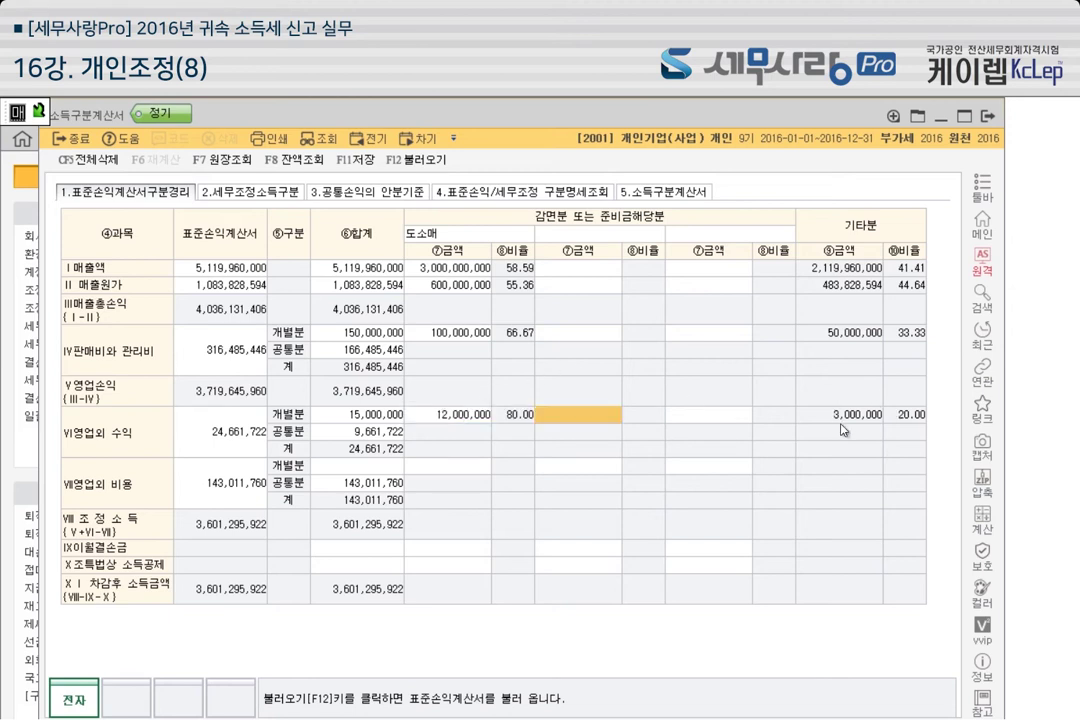
For the 개별분 of 영업외 비용, enter 100,000,000 as the 합계 and 60,000,000 for 도소매
key("Return")
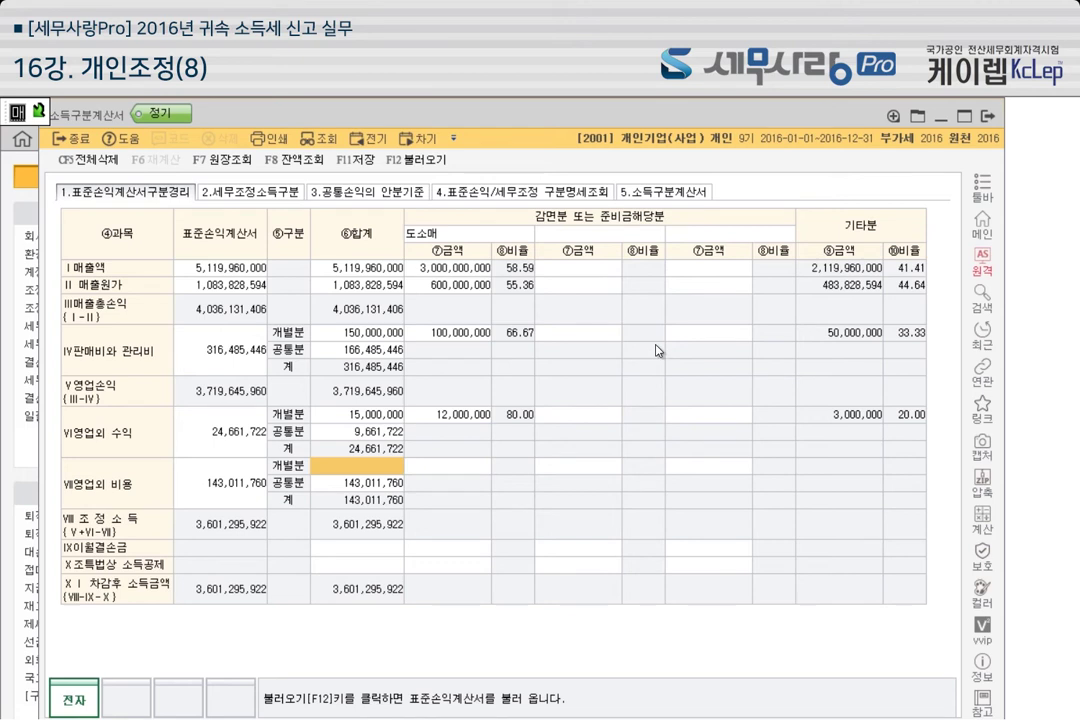
type("100,000,000")
key("Return")
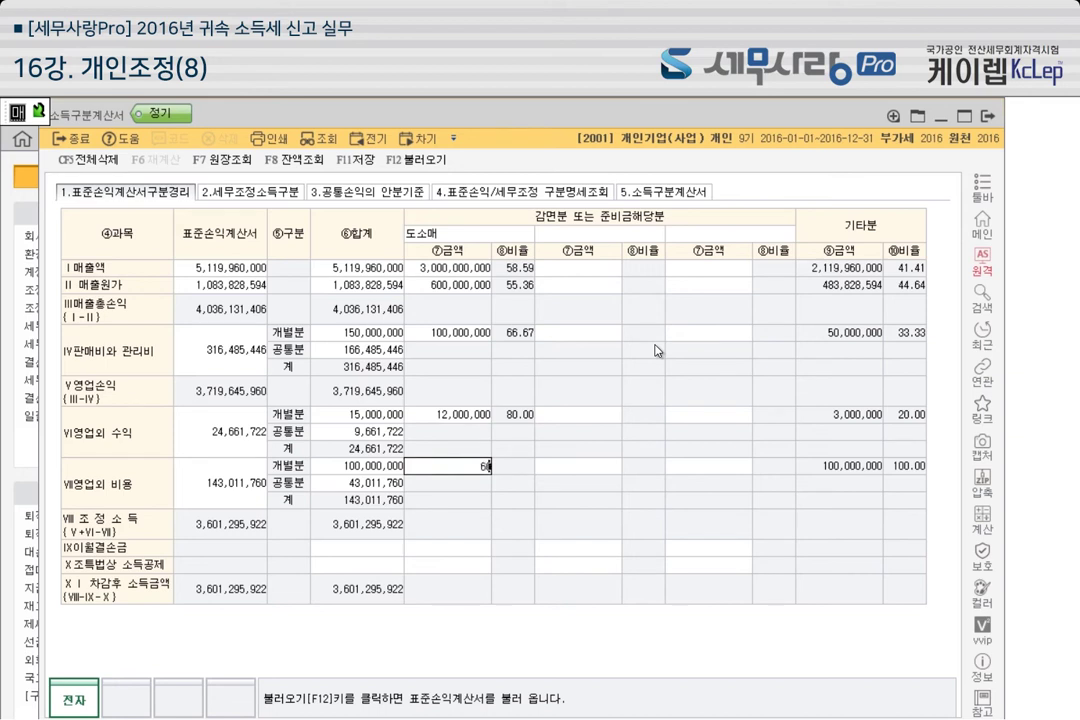
key("Return")
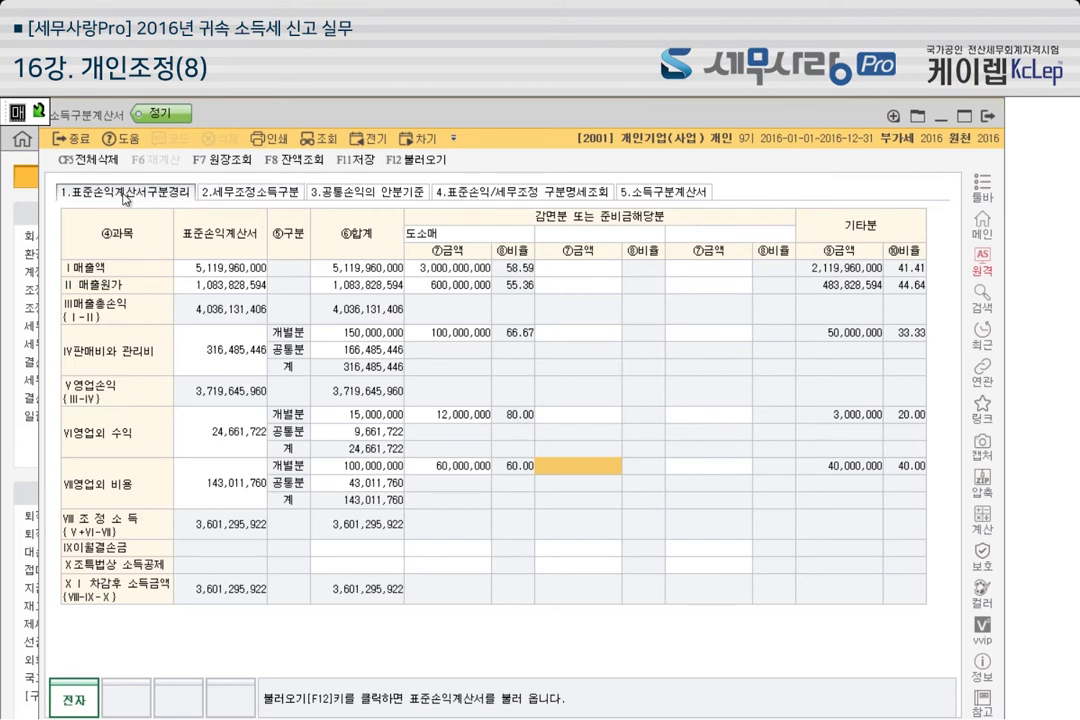
In 세무조정소득구분, classify the 비품감가상각비한도초과 item as 판매비와관리비, 개별분 and 감면분1
left_click(248, 193)
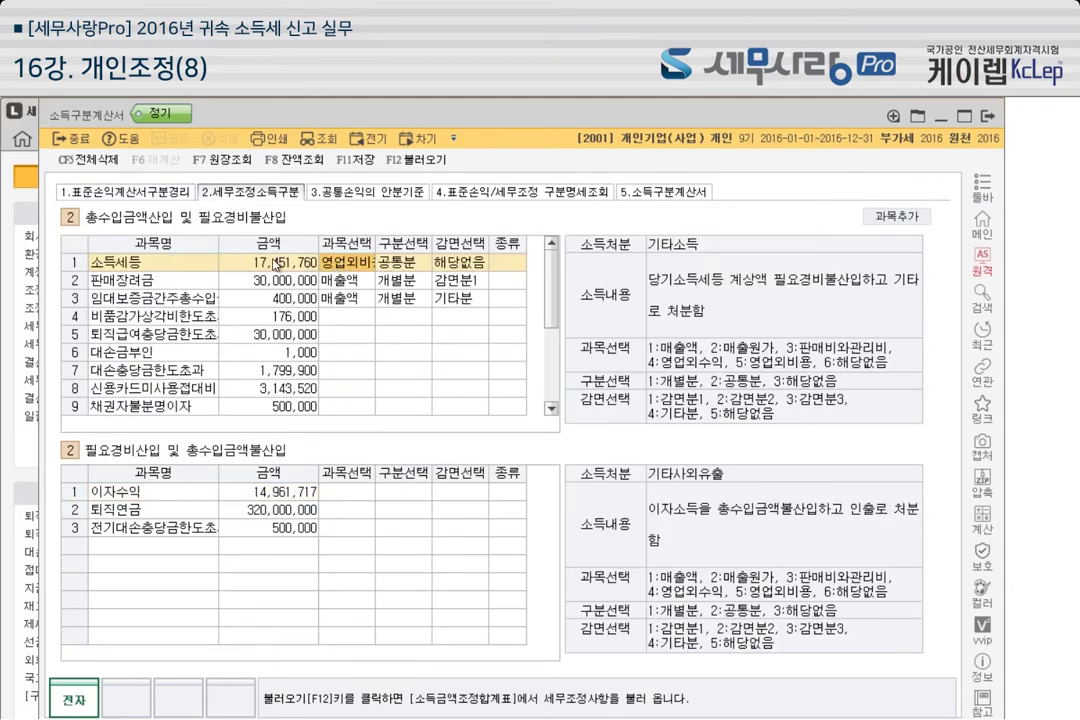
left_click(355, 323)
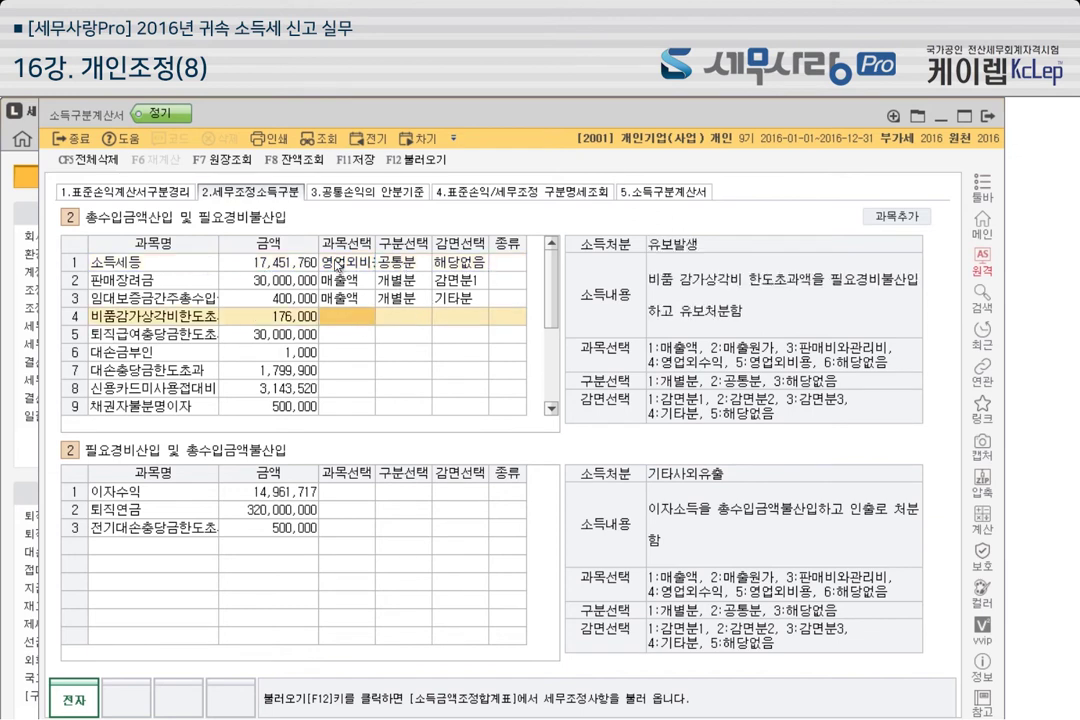
left_click(337, 266)
left_click(346, 333)
left_click(341, 315)
mouse_move(555, 286)
left_mouse_down()
mouse_move(555, 360)
mouse_move(555, 265)
left_mouse_up()
type("3")
key("Return")
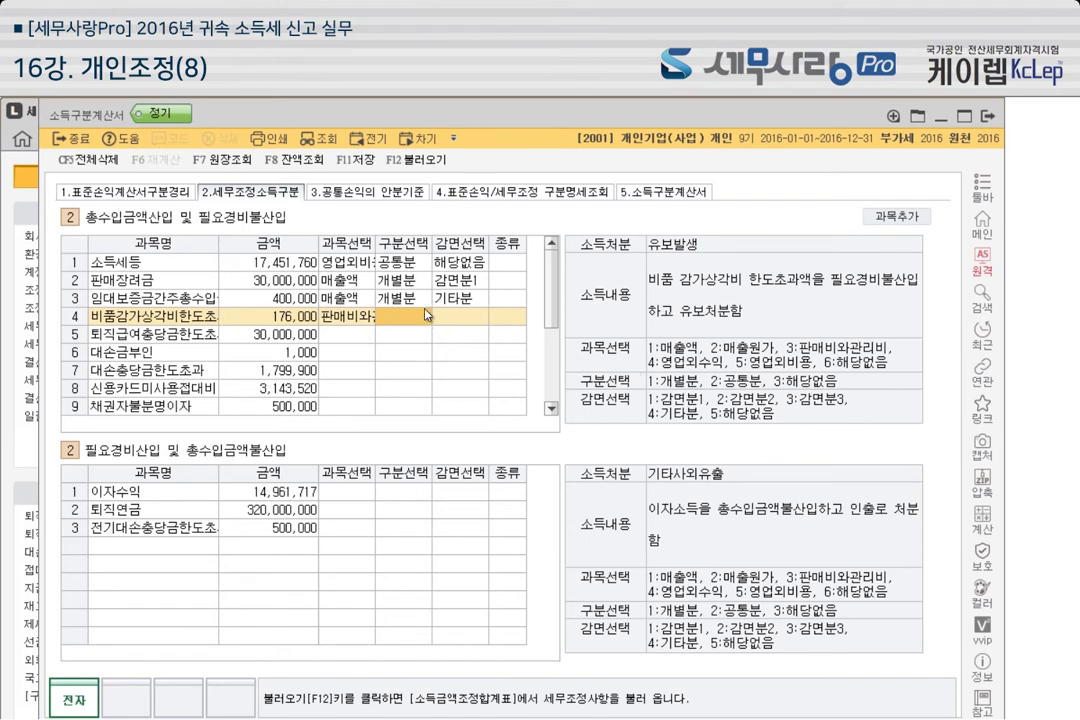
type("11")
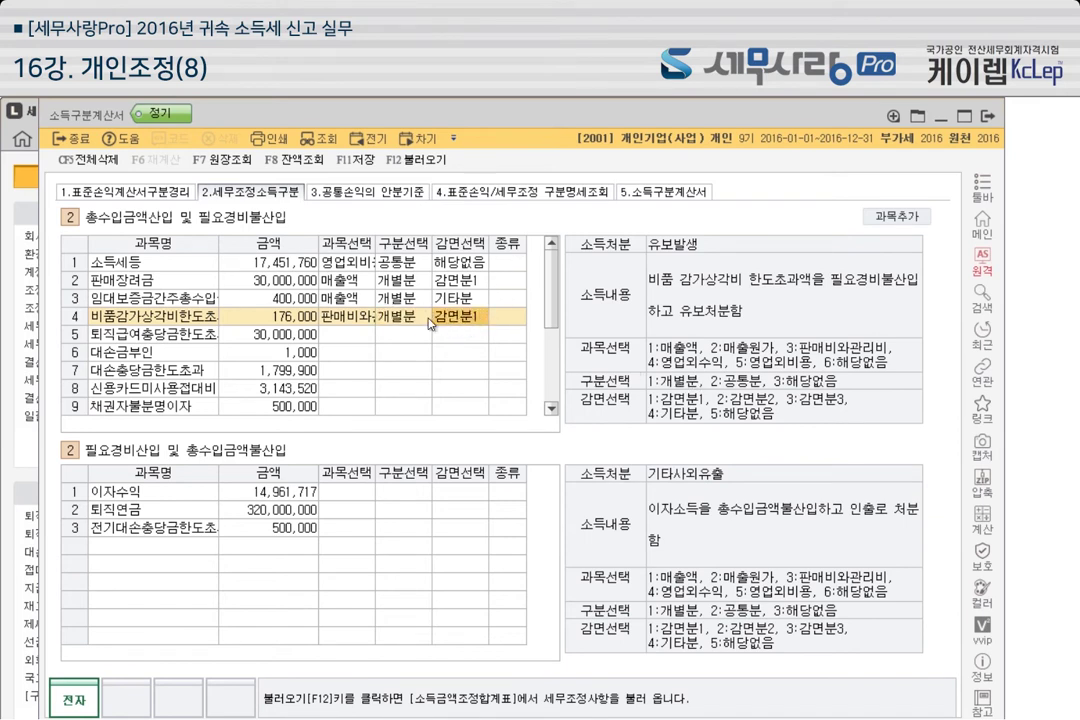
Check in 표준손익계산서구분경리 which 감면분 column 도소매 occupies and where the other 감면분 columns are
left_click(120, 191)
left_click(474, 235)
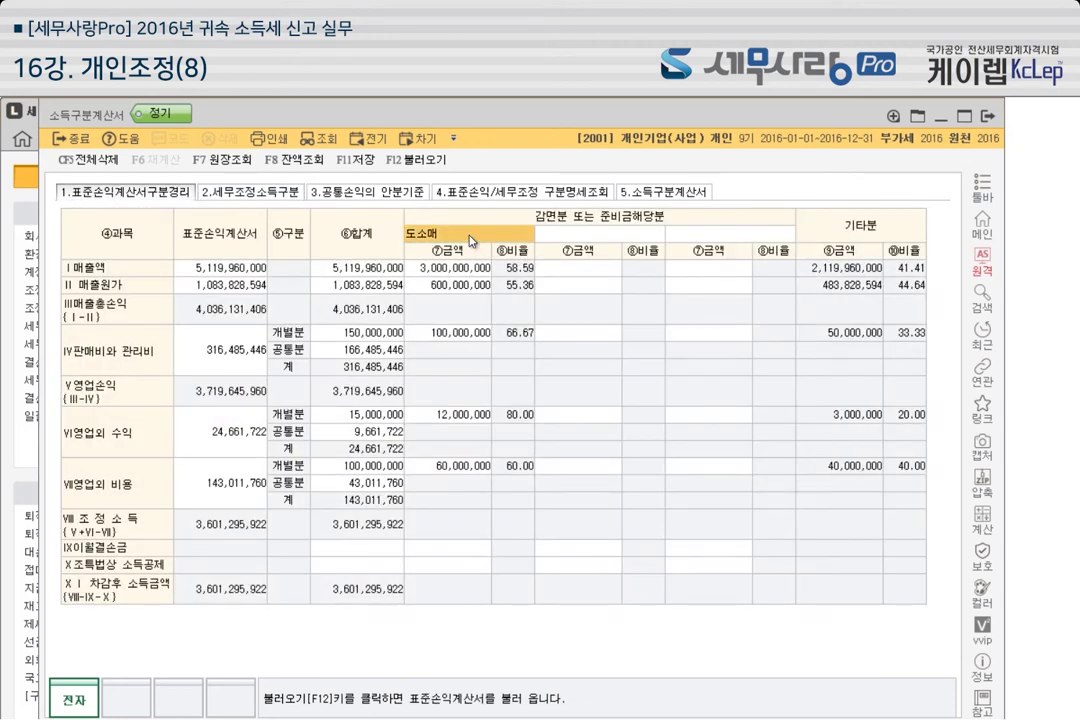
key("Return")
key("Return")
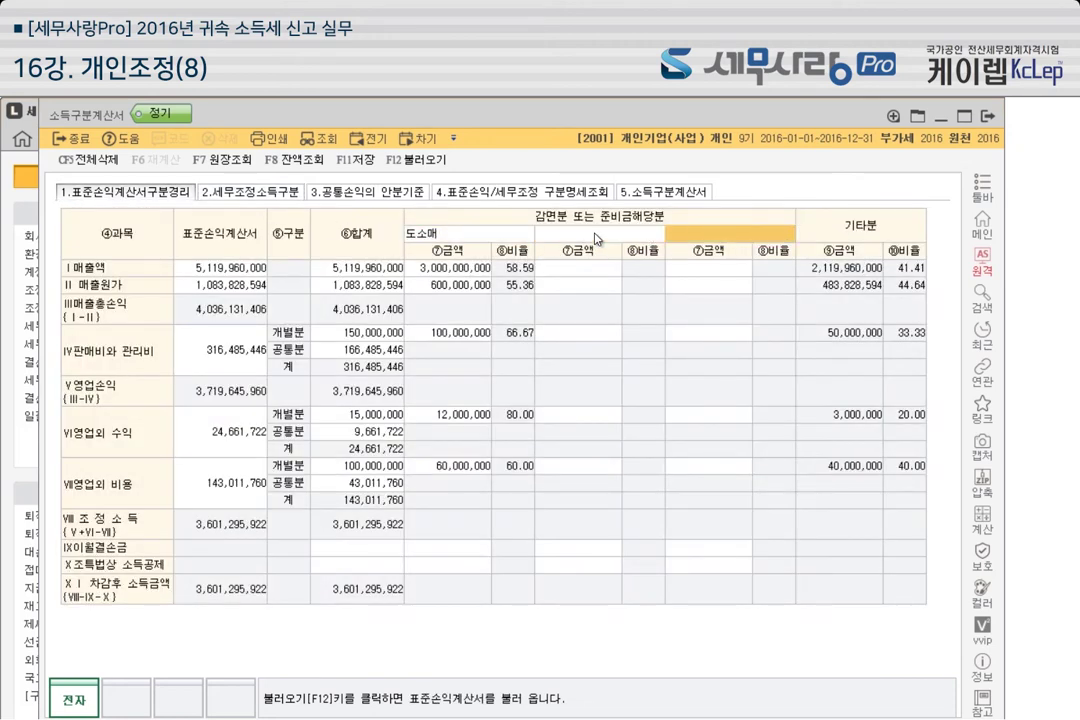
In 세무조정소득구분, classify the 퇴직급여충당금한도초과 item as 판매비와관리비, 공통분 and 해당없음
left_click(238, 191)
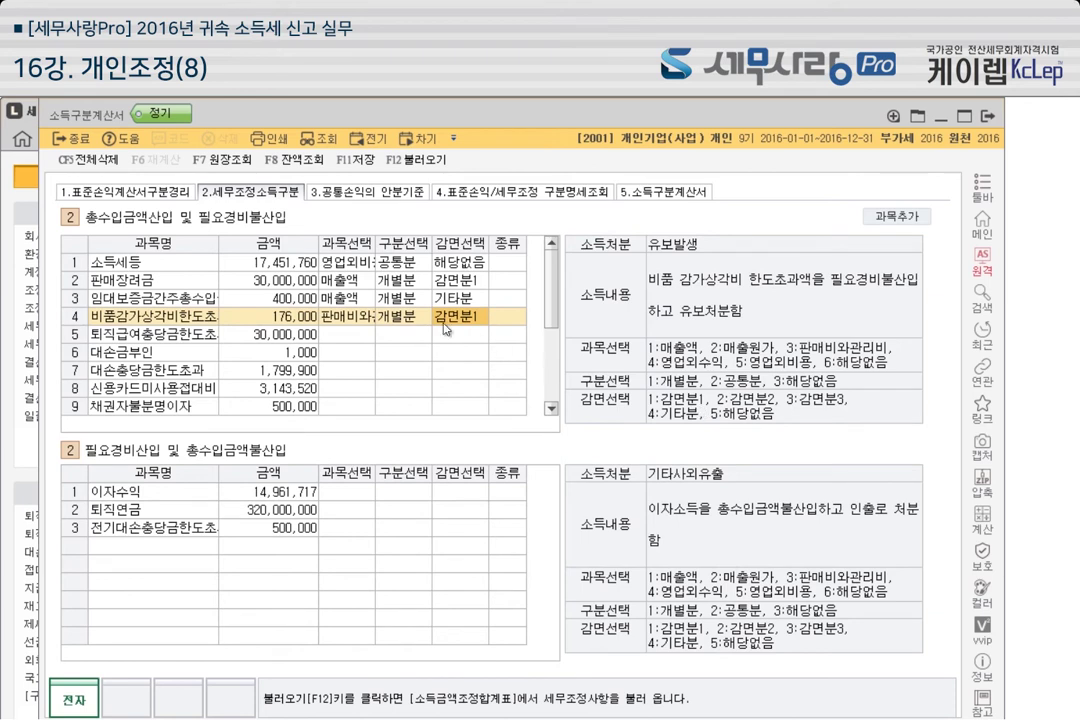
left_click(353, 340)
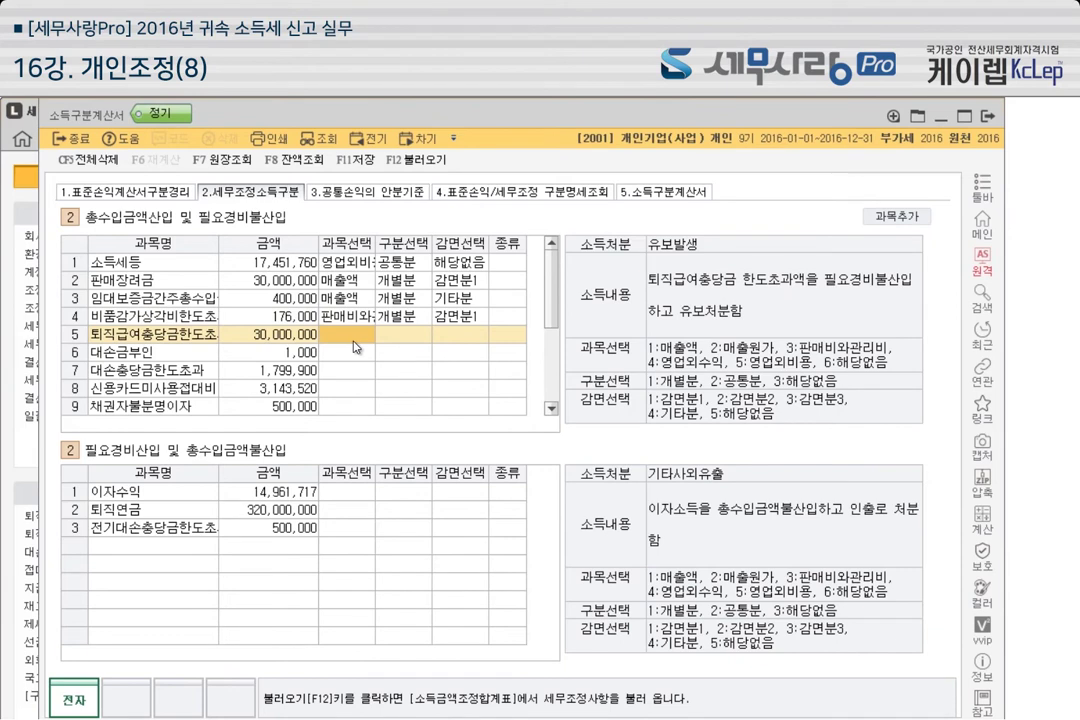
key("3")
key("Return")
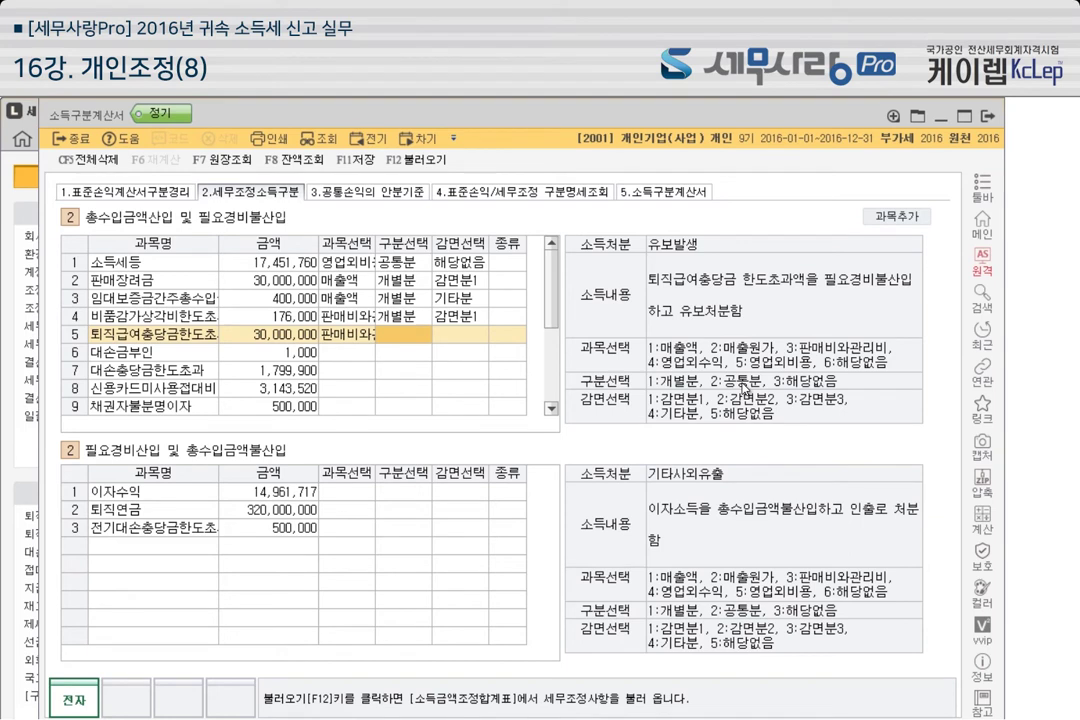
type("2")
key("Return")
type("5")
key("Return")
left_click(463, 340)
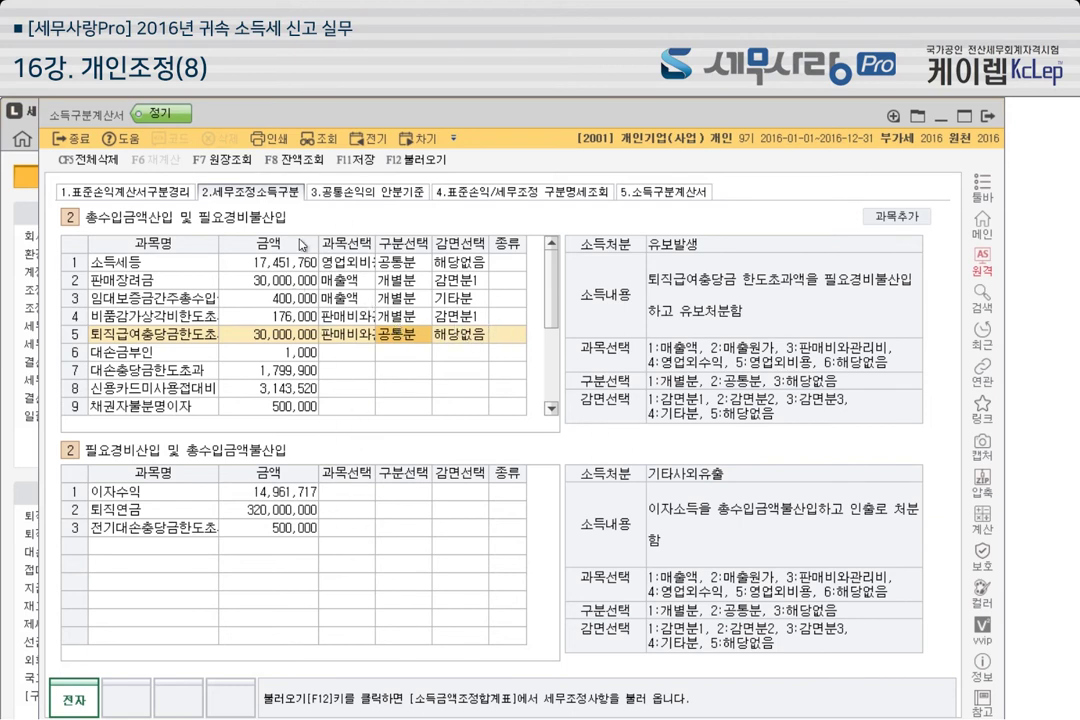
Review the 공통손익의 안분기준, the 표준손익/세무조정 구분명세조회 and the resulting 소득구분계산서
left_click(335, 191)
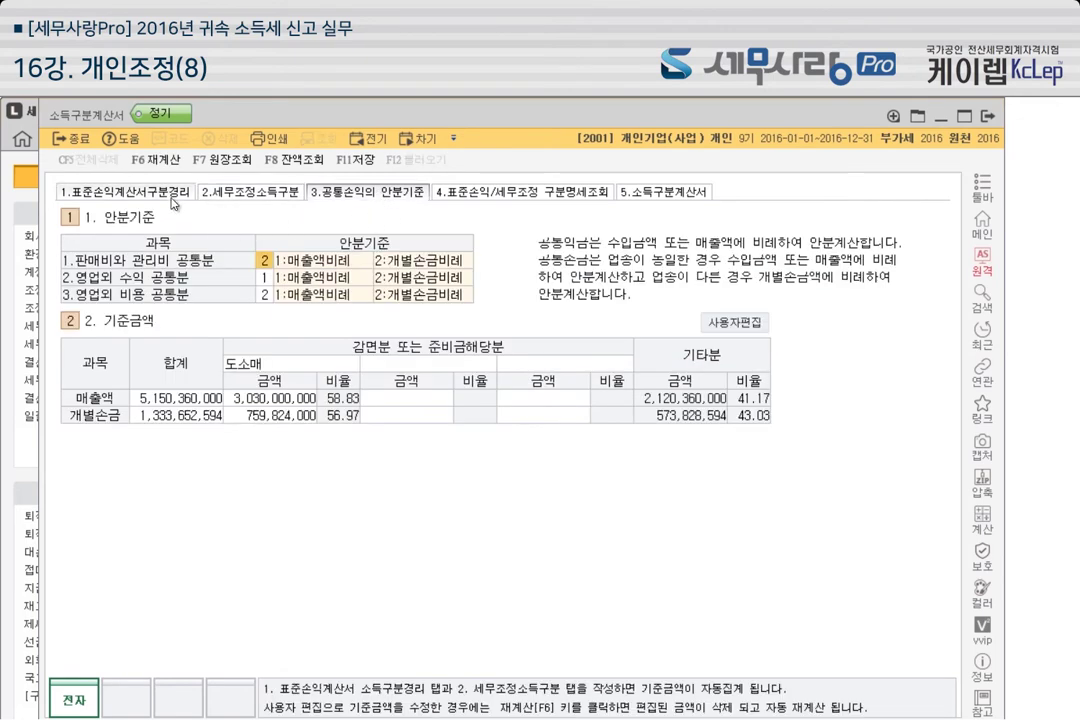
left_click(125, 191)
left_click(248, 191)
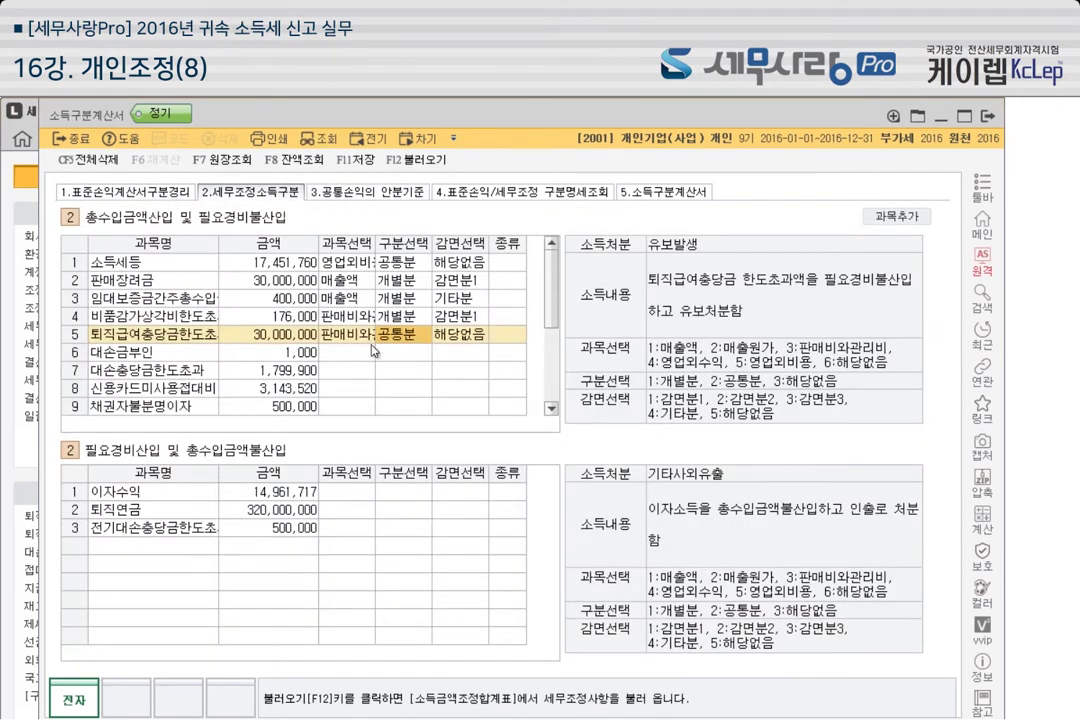
left_click(330, 190)
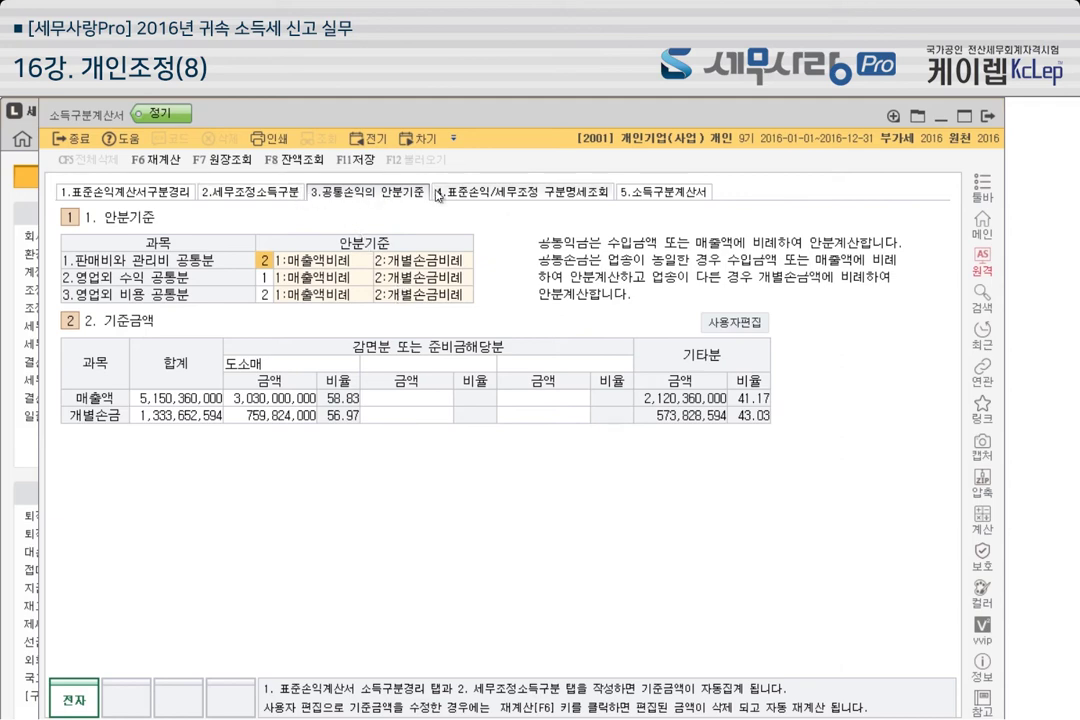
left_click(545, 194)
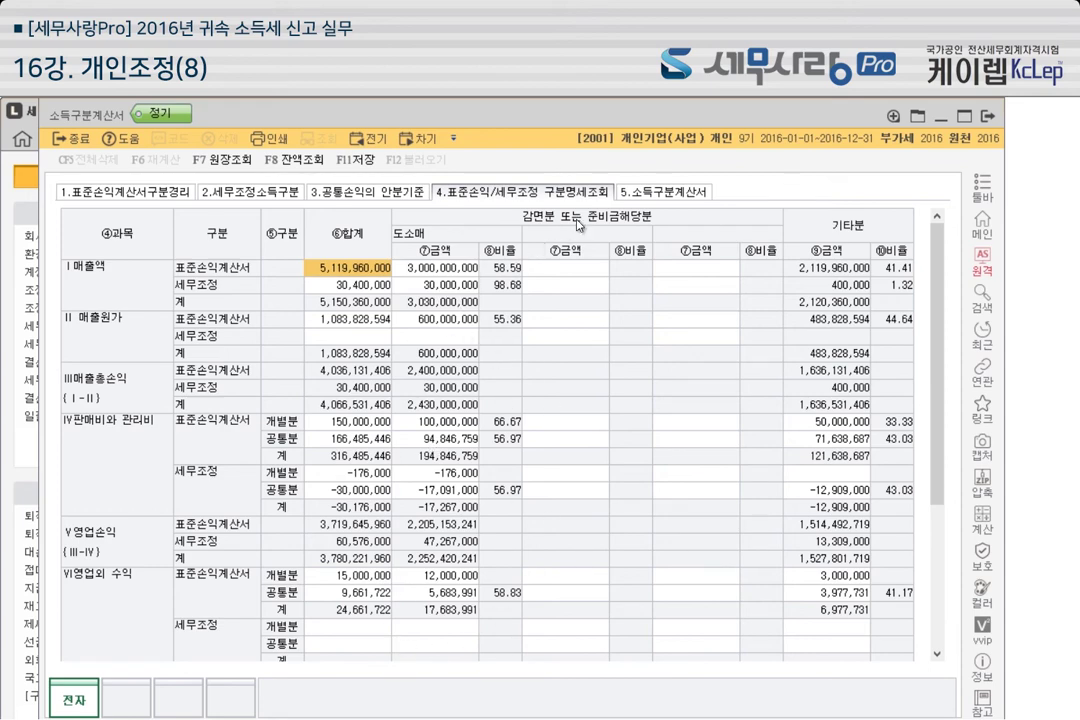
left_click(658, 195)
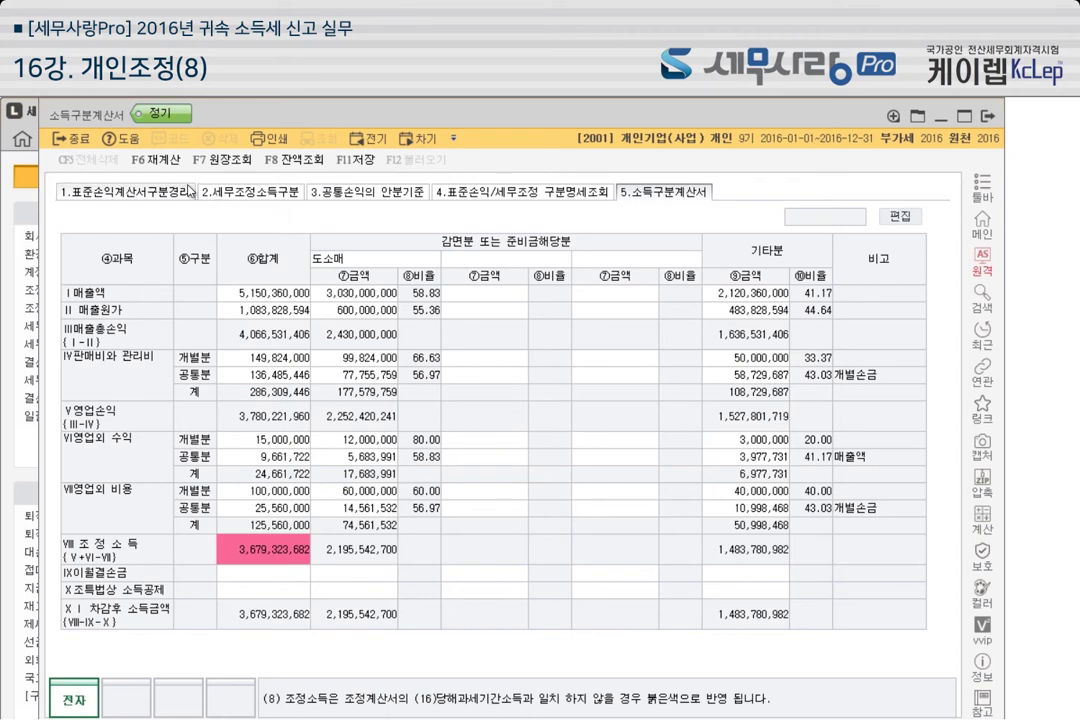
Recheck the amounts in 표준손익계산서구분경리 and the classifications in 세무조정소득구분 against the 공통손익의 안분기준
left_click(162, 196)
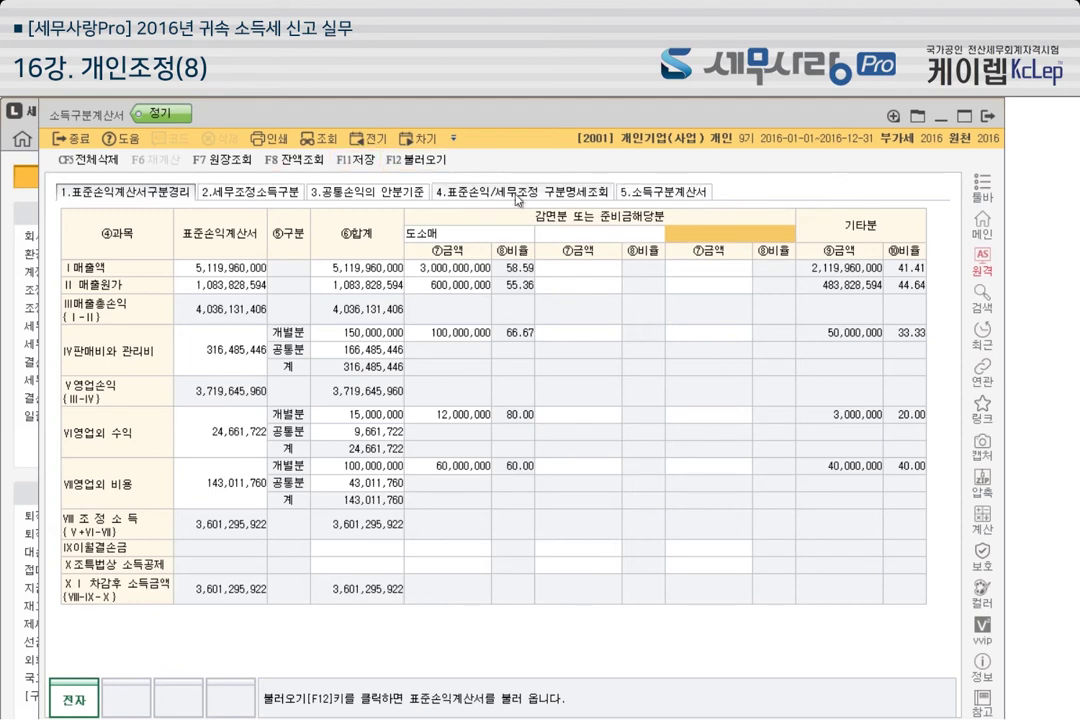
left_click(250, 191)
left_click(376, 196)
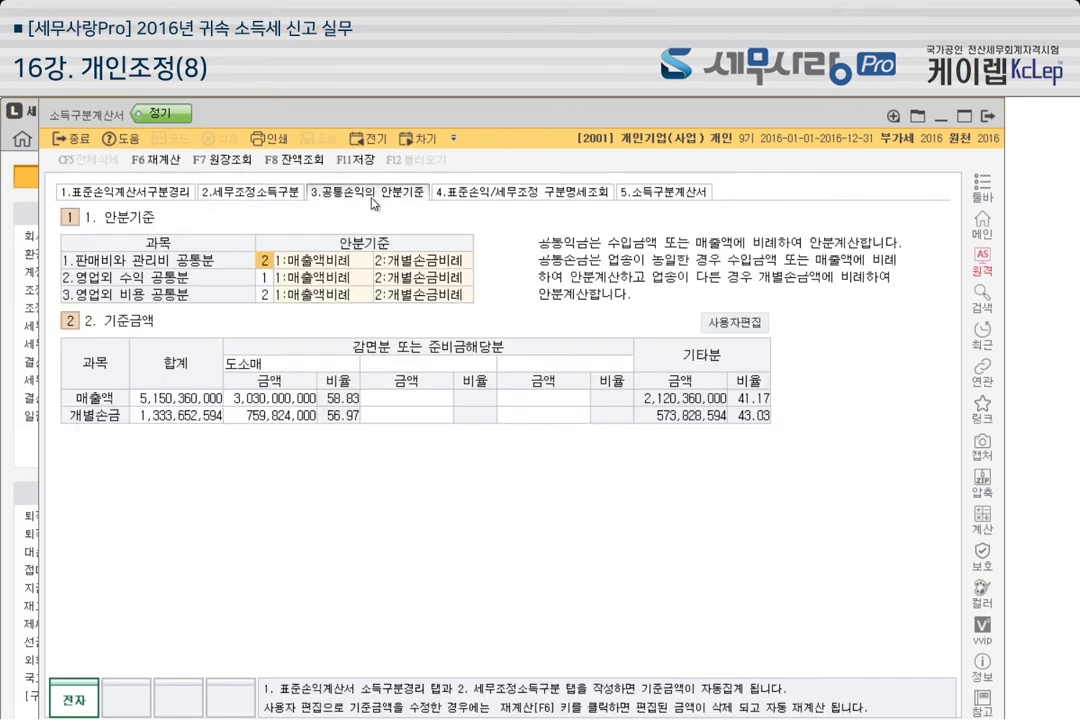
left_click(273, 193)
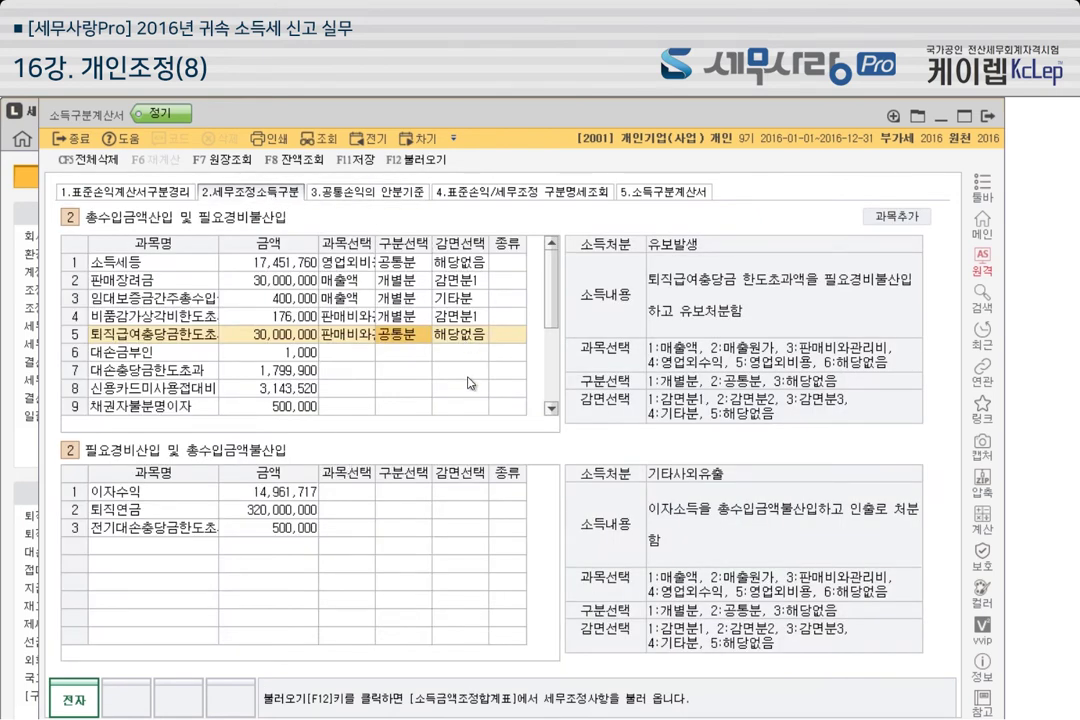
left_click(135, 191)
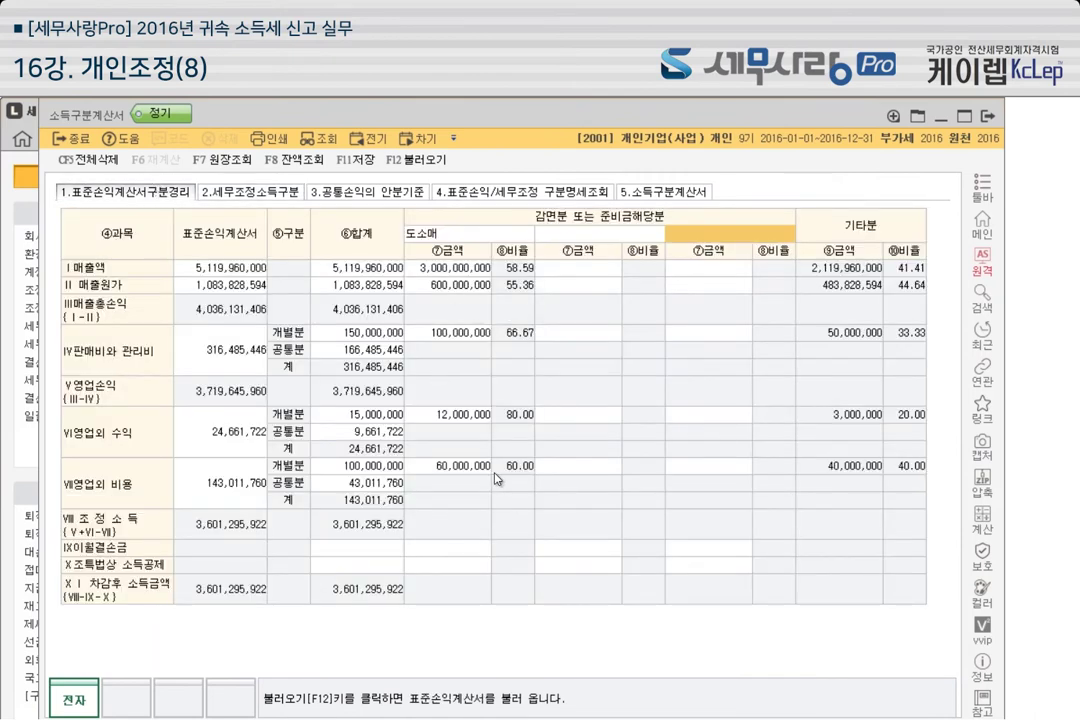
left_click(273, 191)
left_click(367, 191)
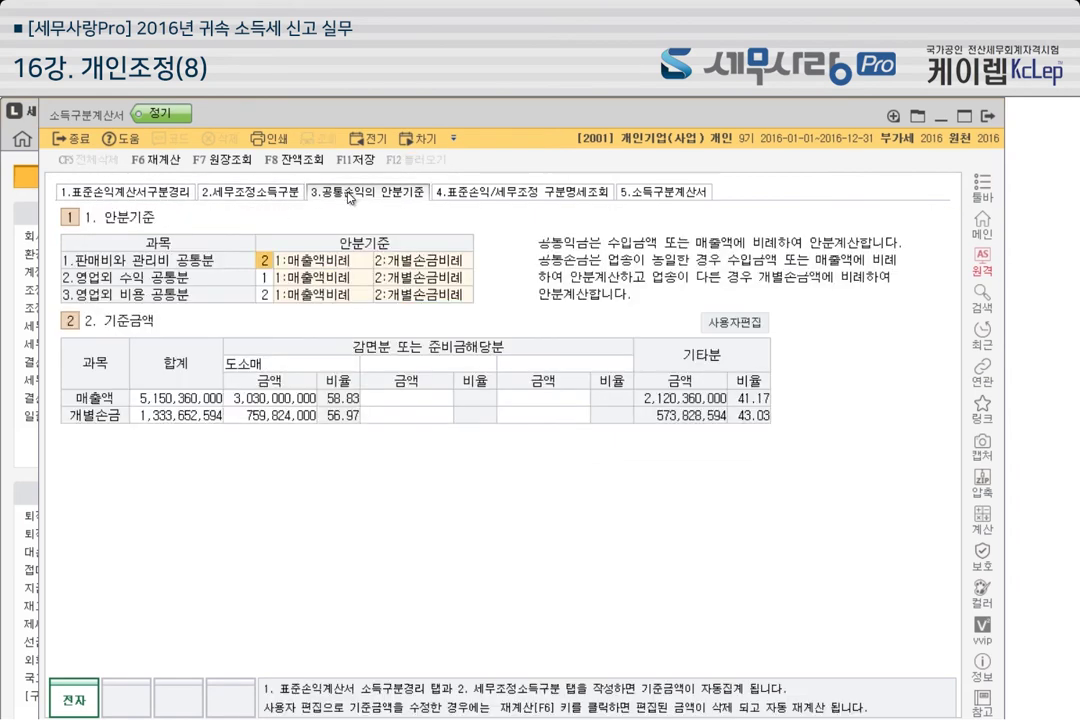
In 세무조정소득구분, classify the 대손금부인 item as 영업외비용, 개별분 and 감면분1
left_click(469, 191)
left_click(250, 191)
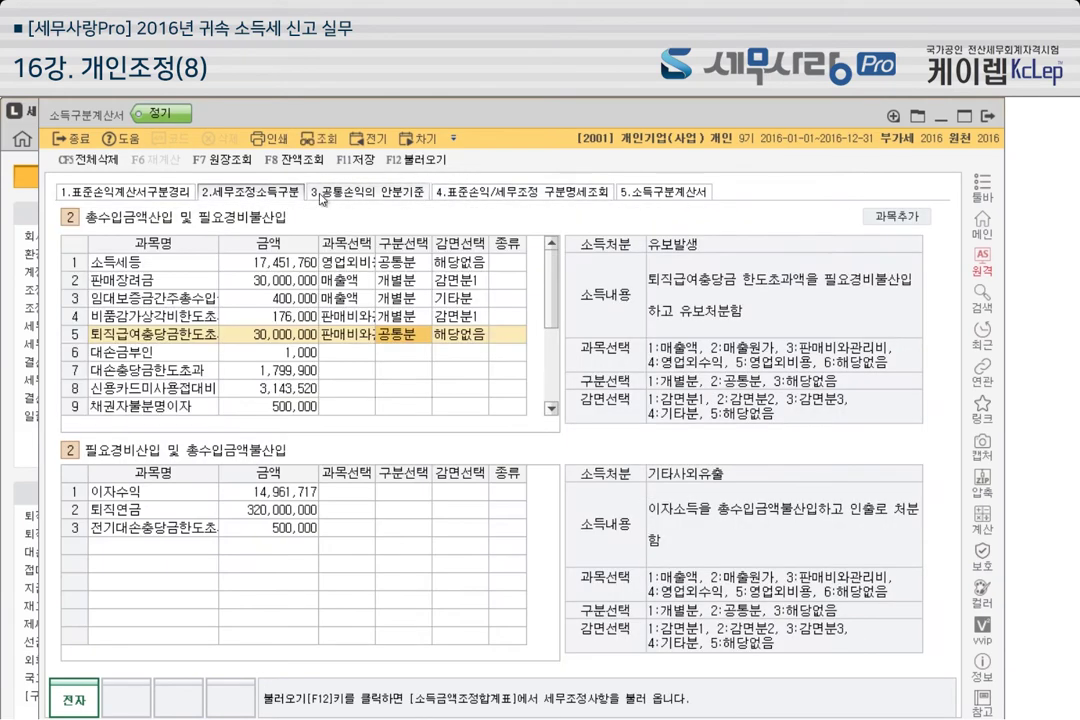
left_click(355, 354)
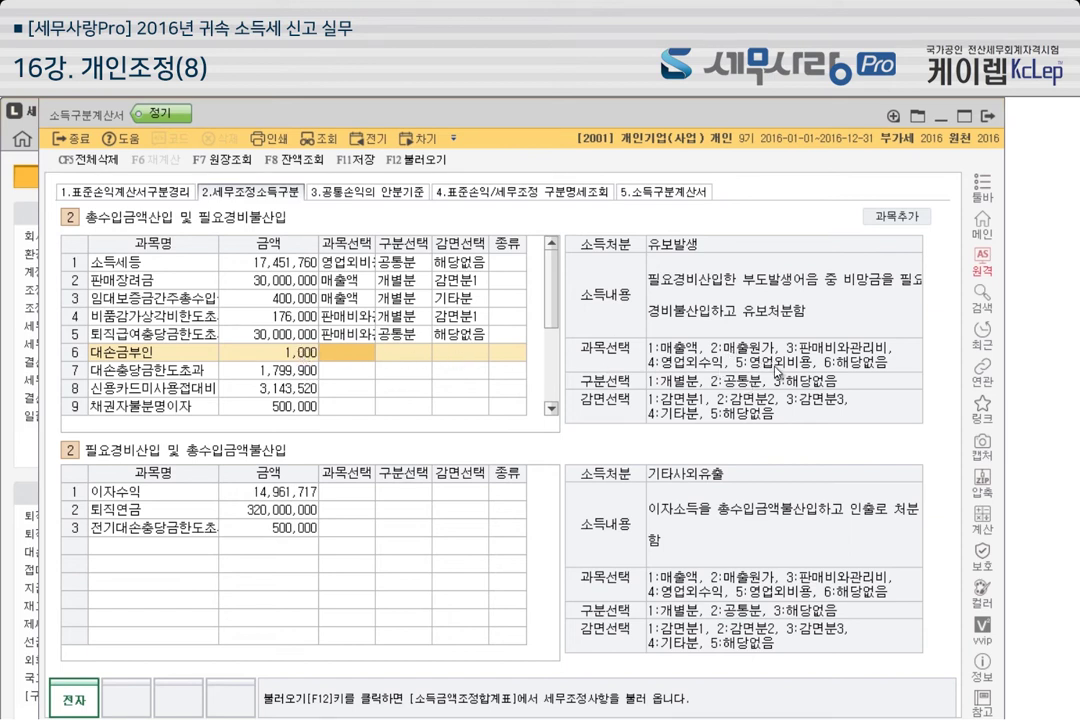
type("5")
key("Return")
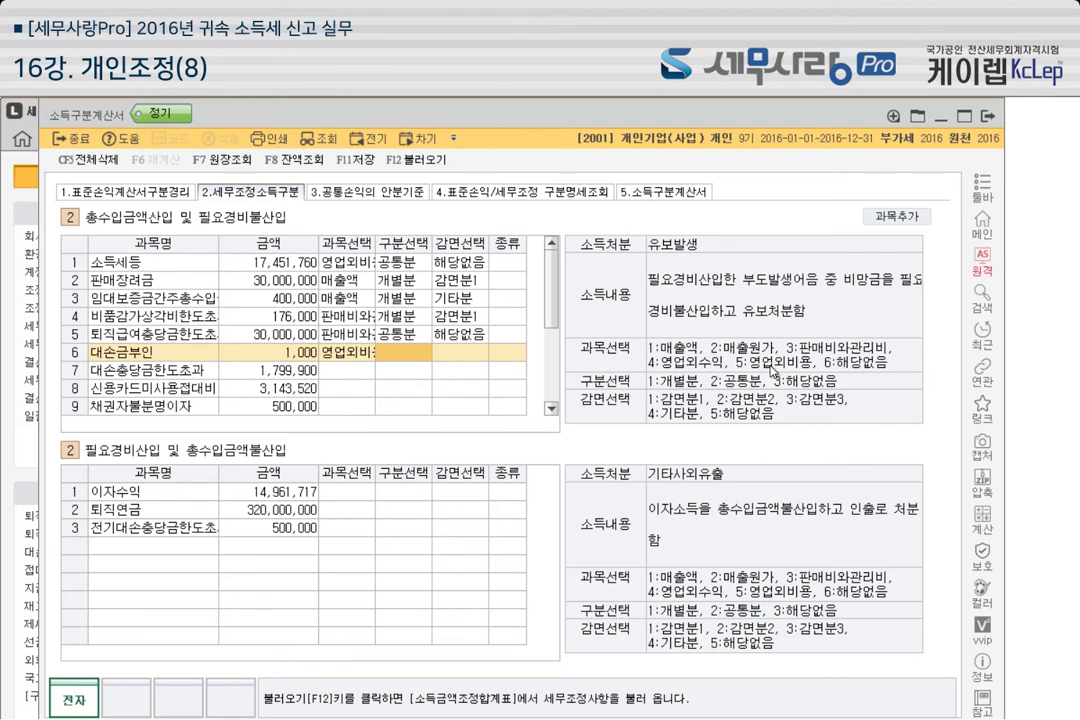
type("1")
key("Return")
type("1")
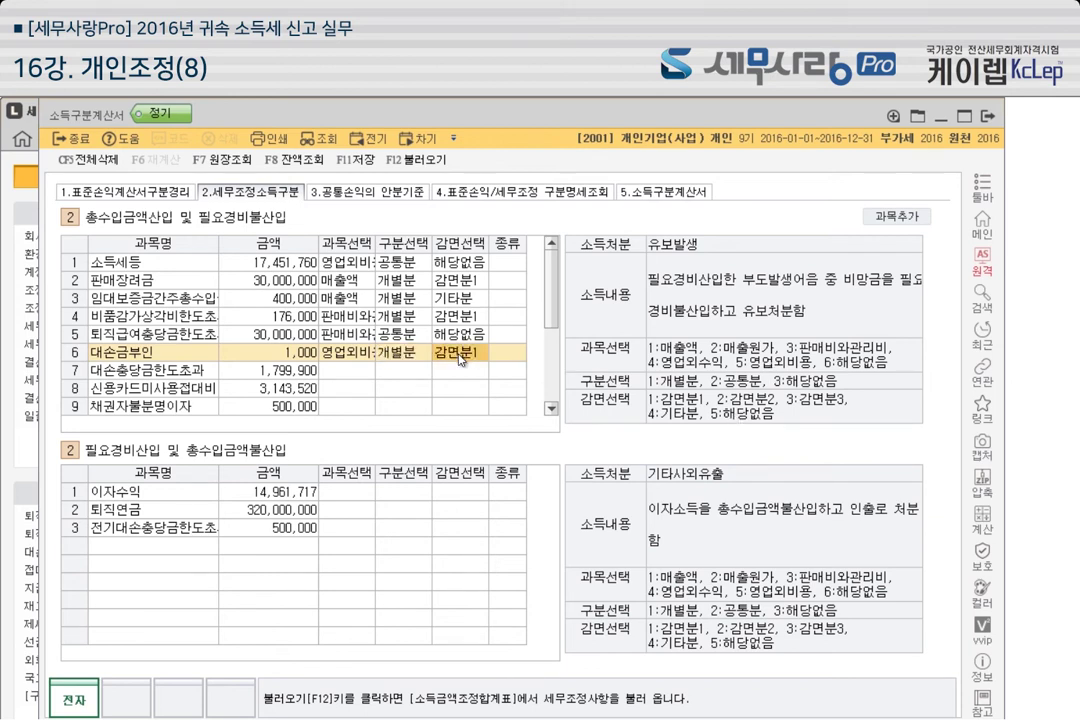
left_click(360, 376)
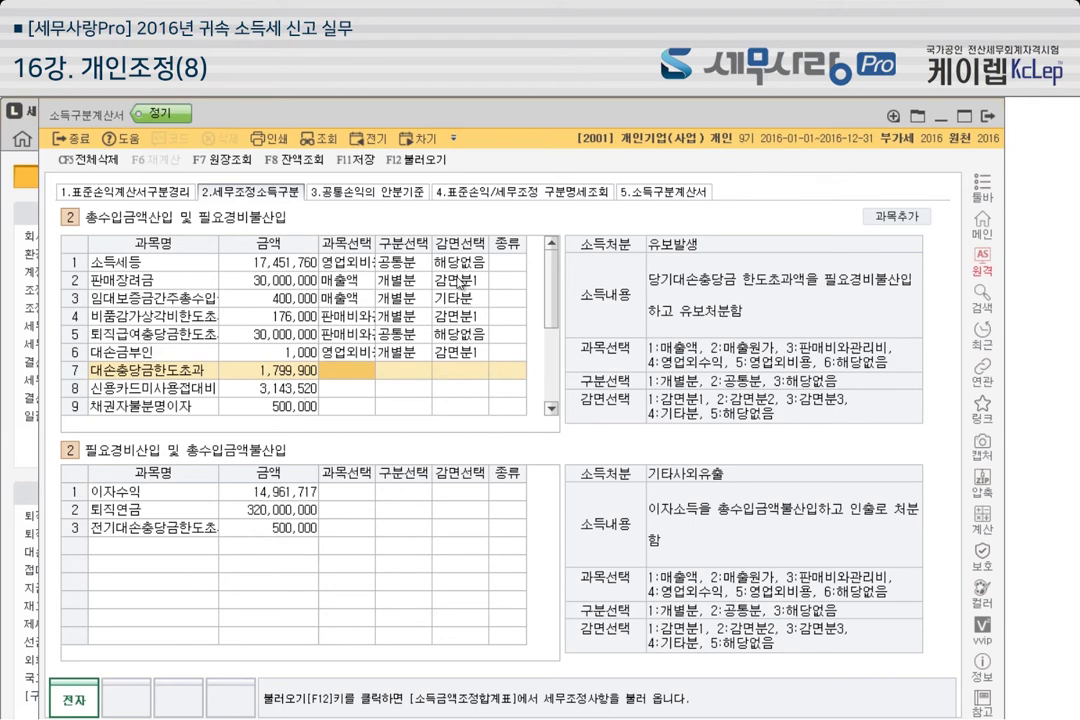
Review the 표준손익/세무조정 구분명세조회 and the resulting 소득구분계산서, and close the form without saving
left_click(350, 190)
left_click(531, 194)
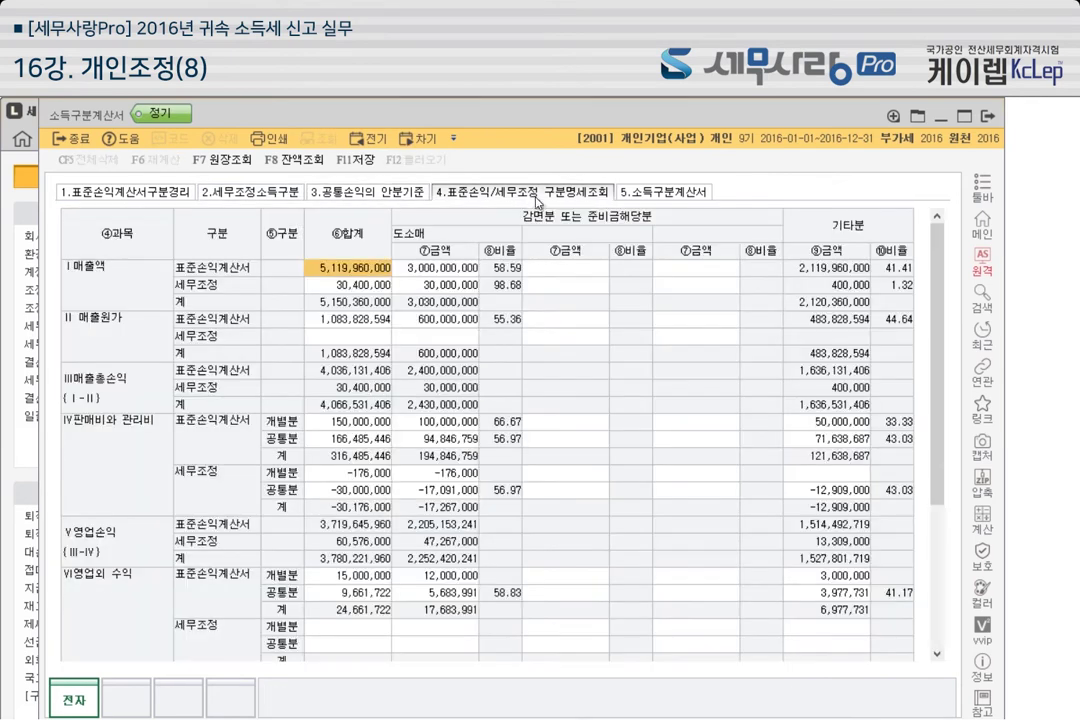
left_click(666, 191)
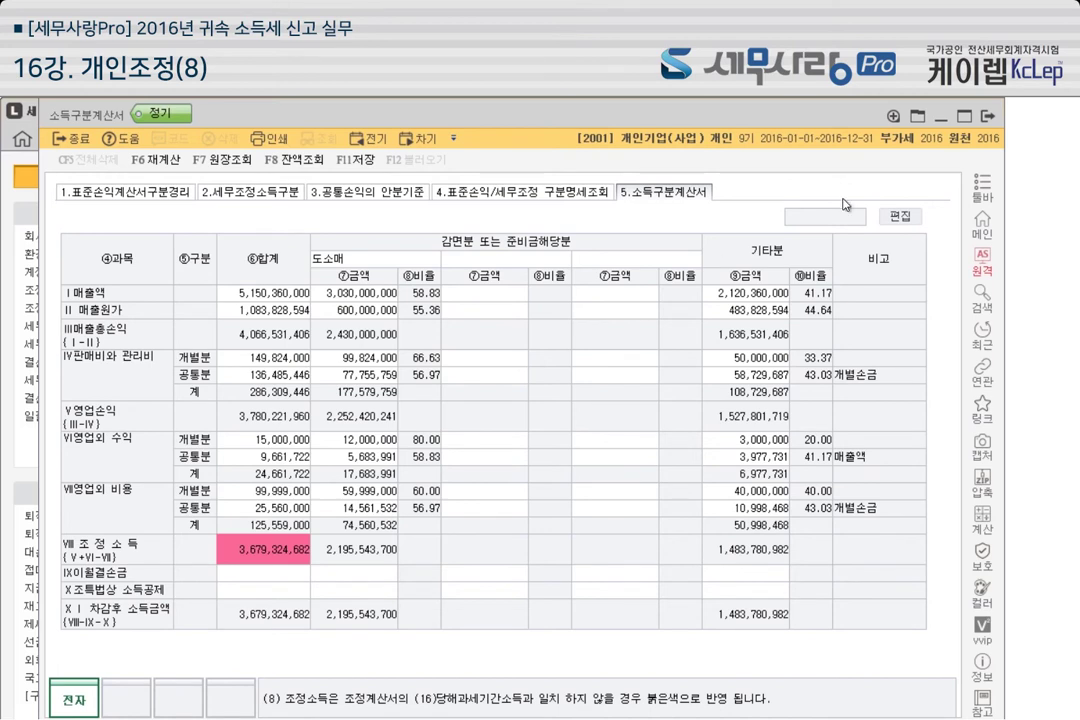
key("Escape")
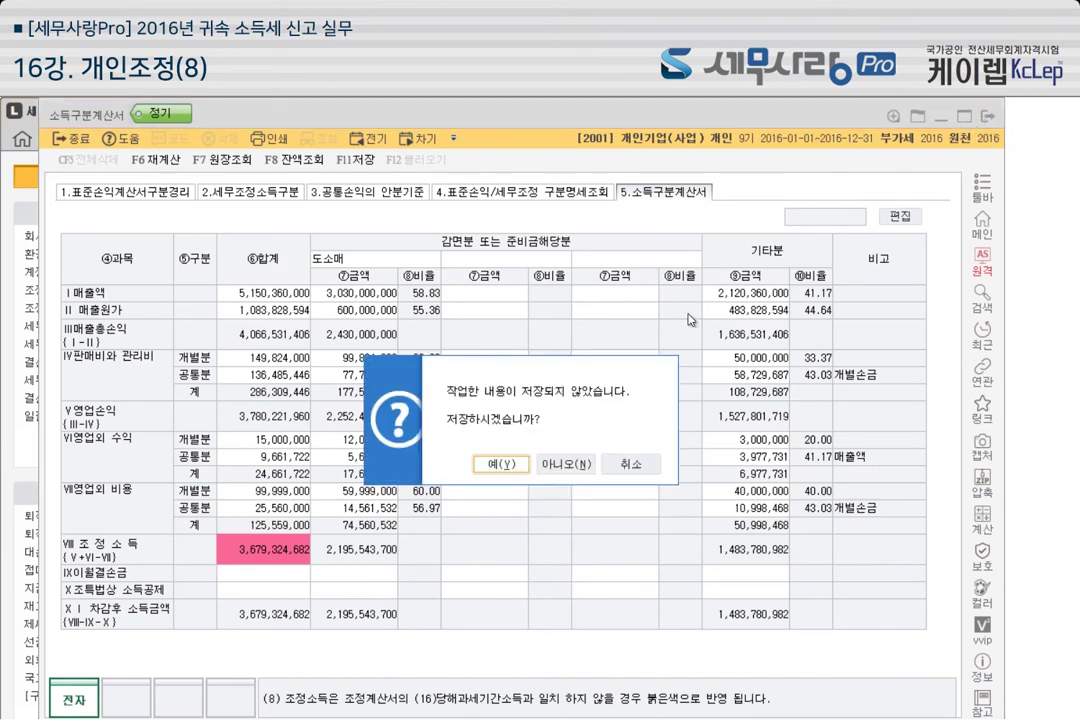
left_click(560, 464)
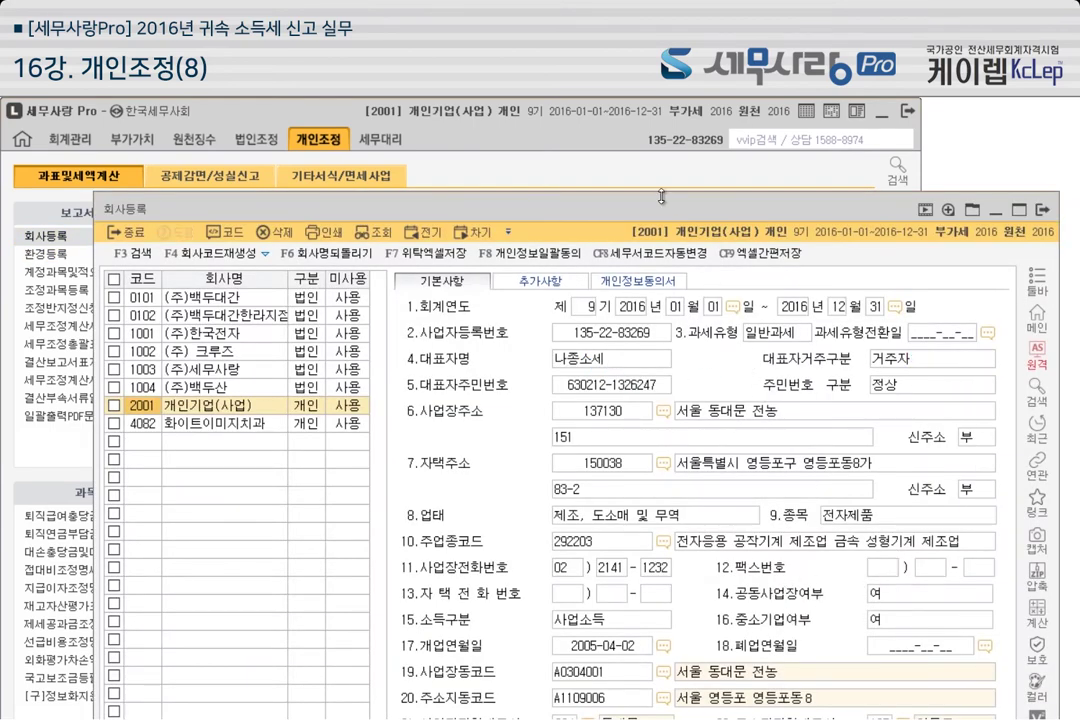
Check the 공동사업장여부 setting in 회사등록, close it, and open 공동사업자소득분배명세서
left_click_drag(648, 202, 630, 119)
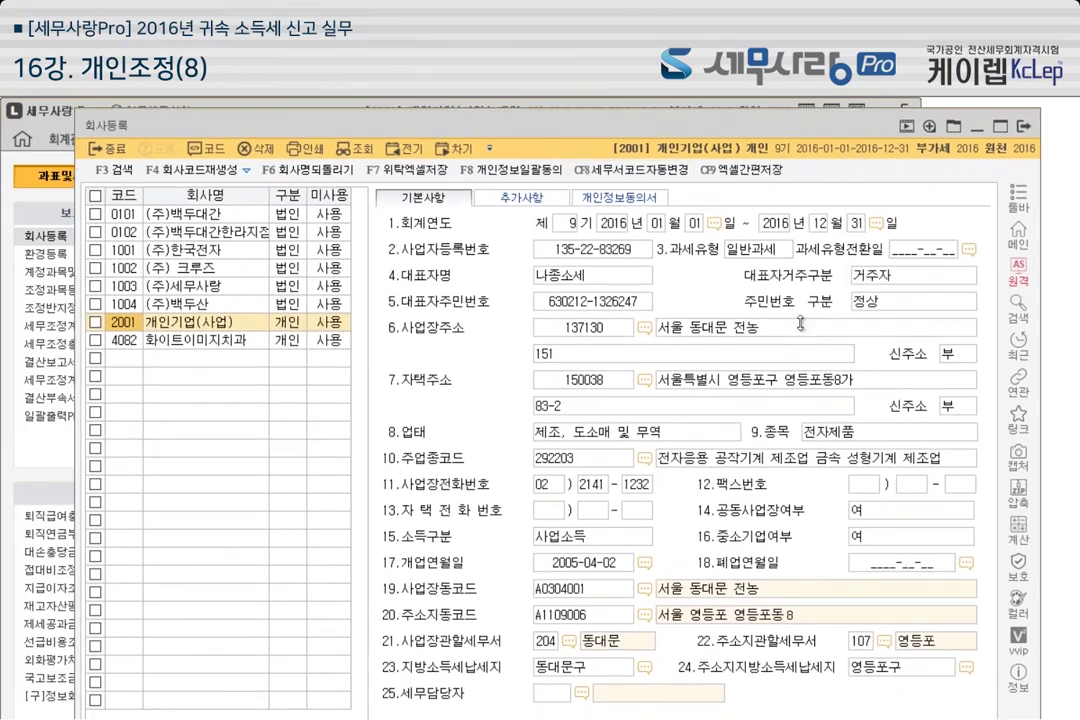
left_click(1024, 126)
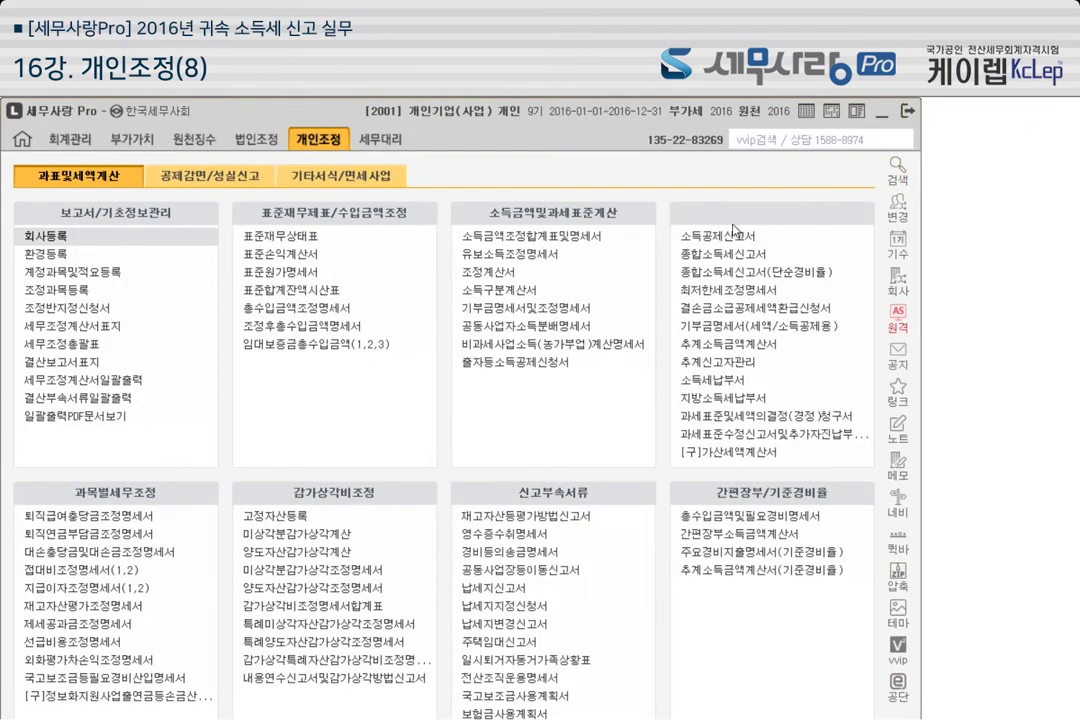
left_click(581, 333)
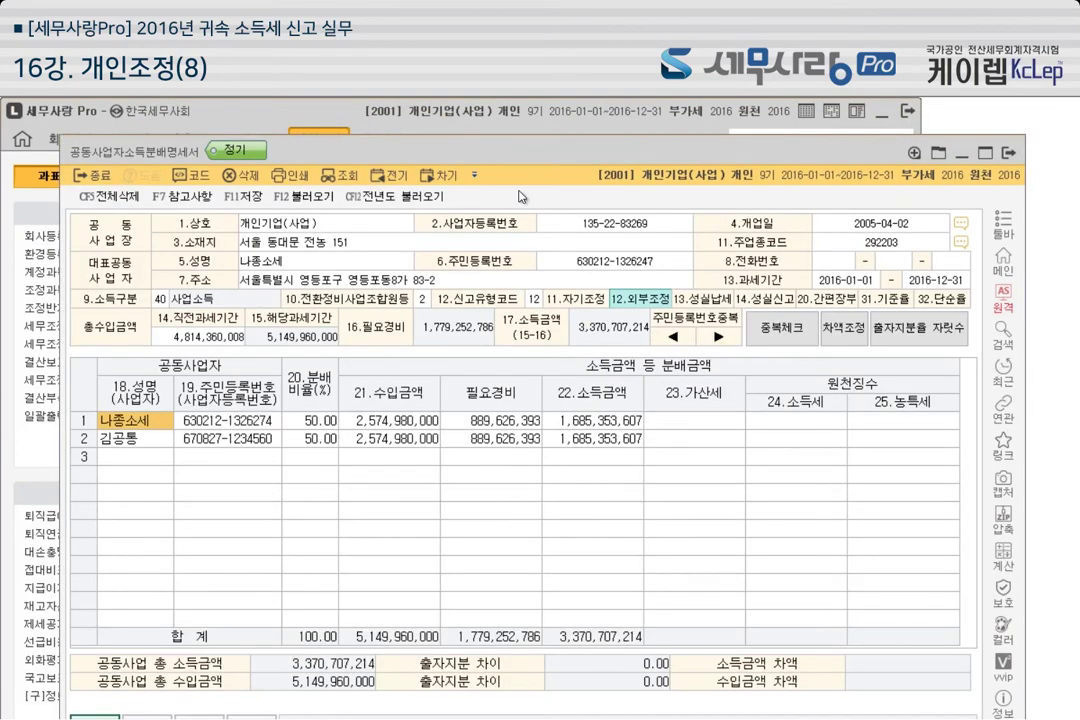
left_click_drag(528, 156, 534, 121)
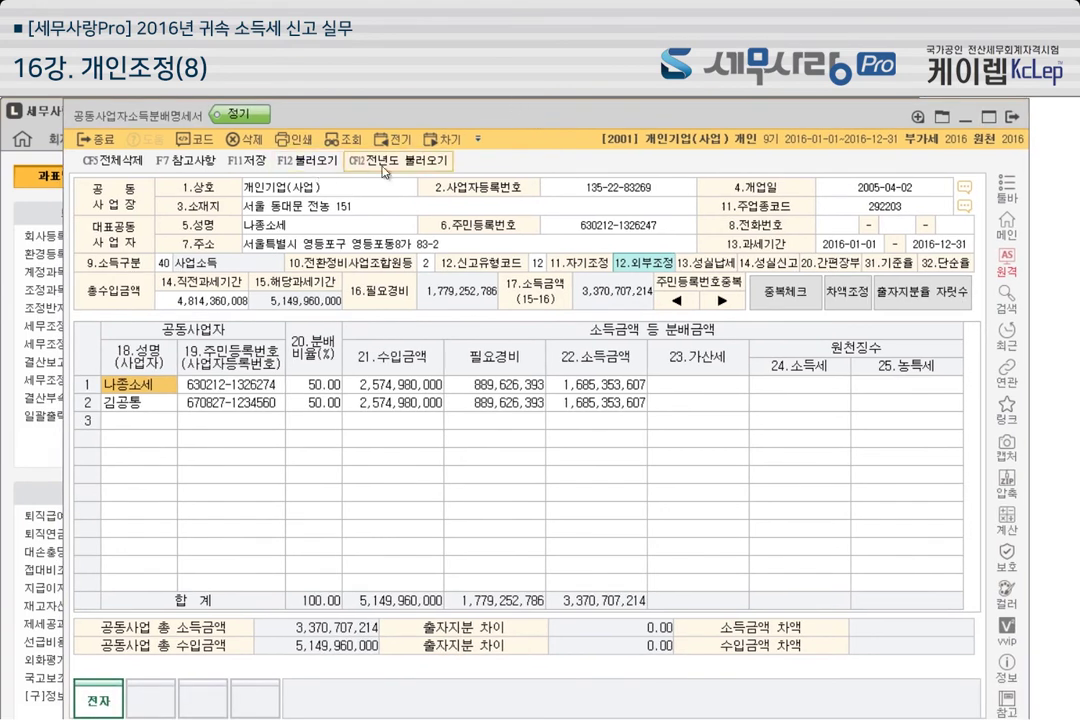
Examine the data reload and prior-year load confirmations in 공동사업자소득분배명세서, declining both
left_click(301, 162)
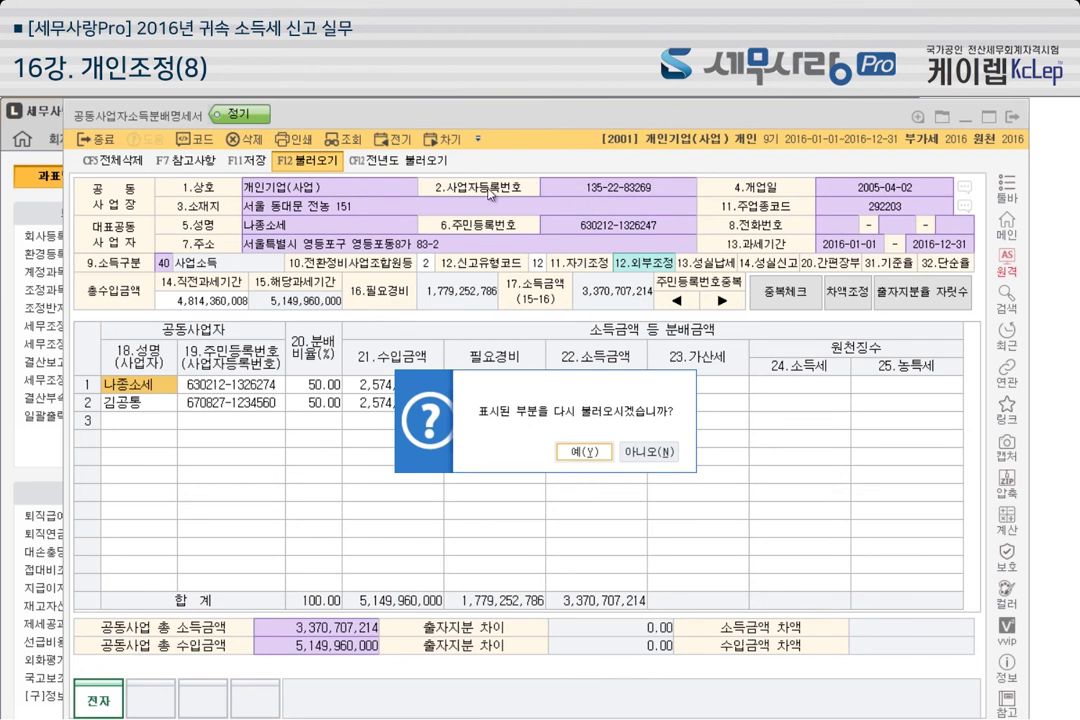
left_click(643, 448)
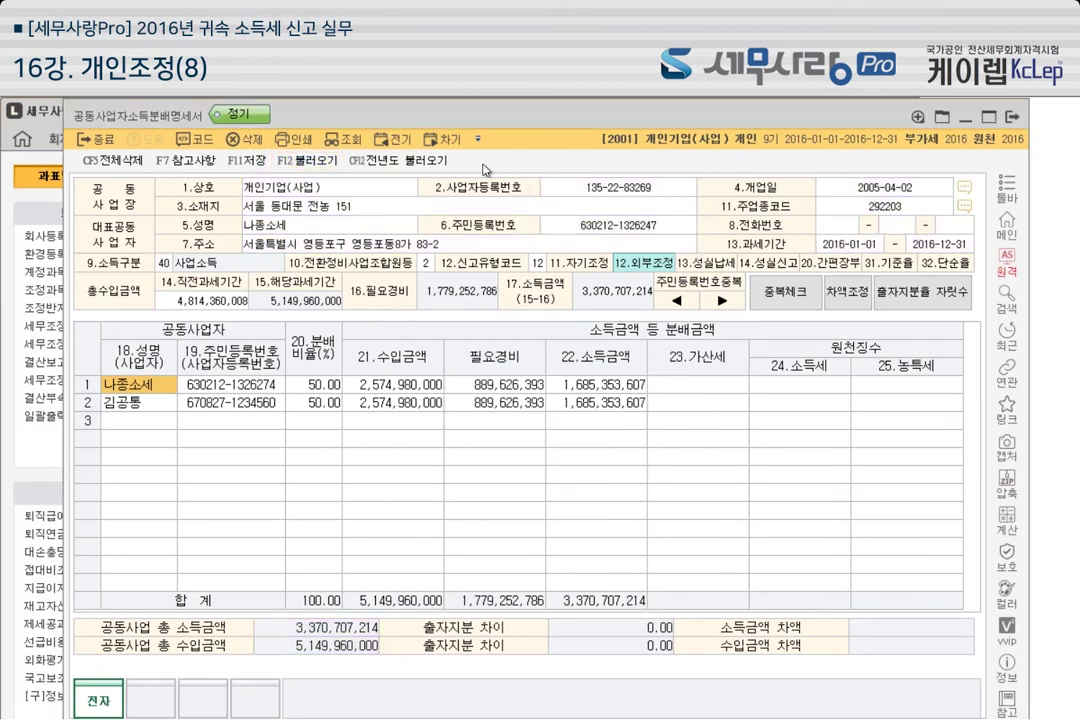
left_click(425, 162)
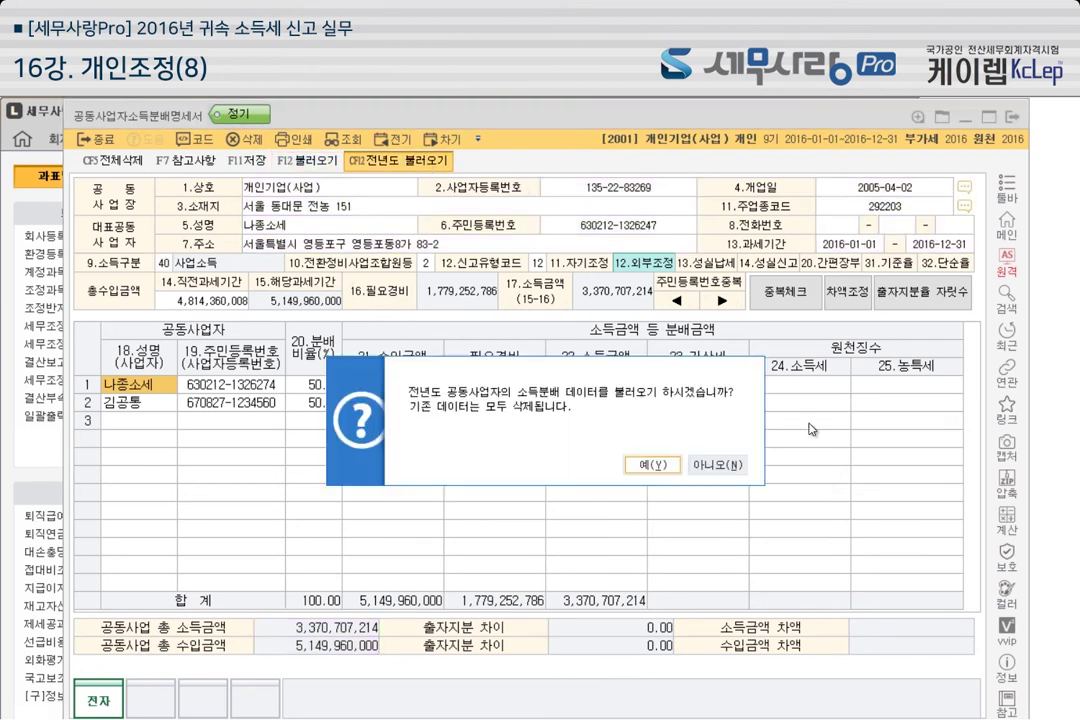
left_click(746, 463)
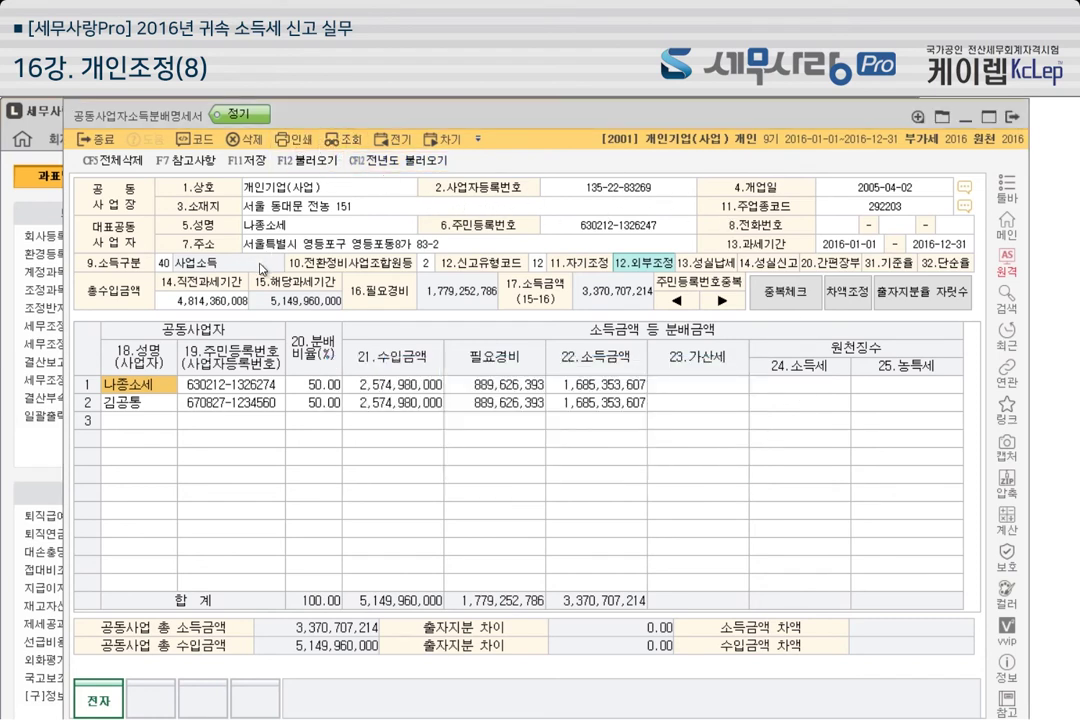
Review the 소득구분 and 신고유형코드, and both joint owners' identification, 분배비율 and 가산세 fields
left_click(162, 264)
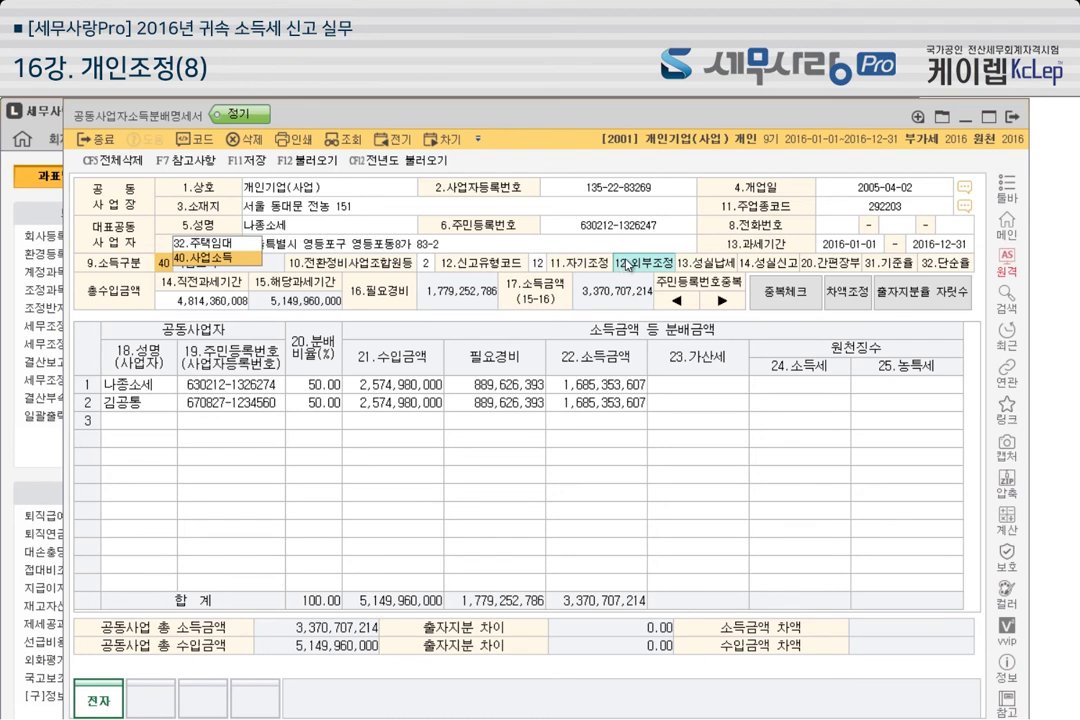
key("Return")
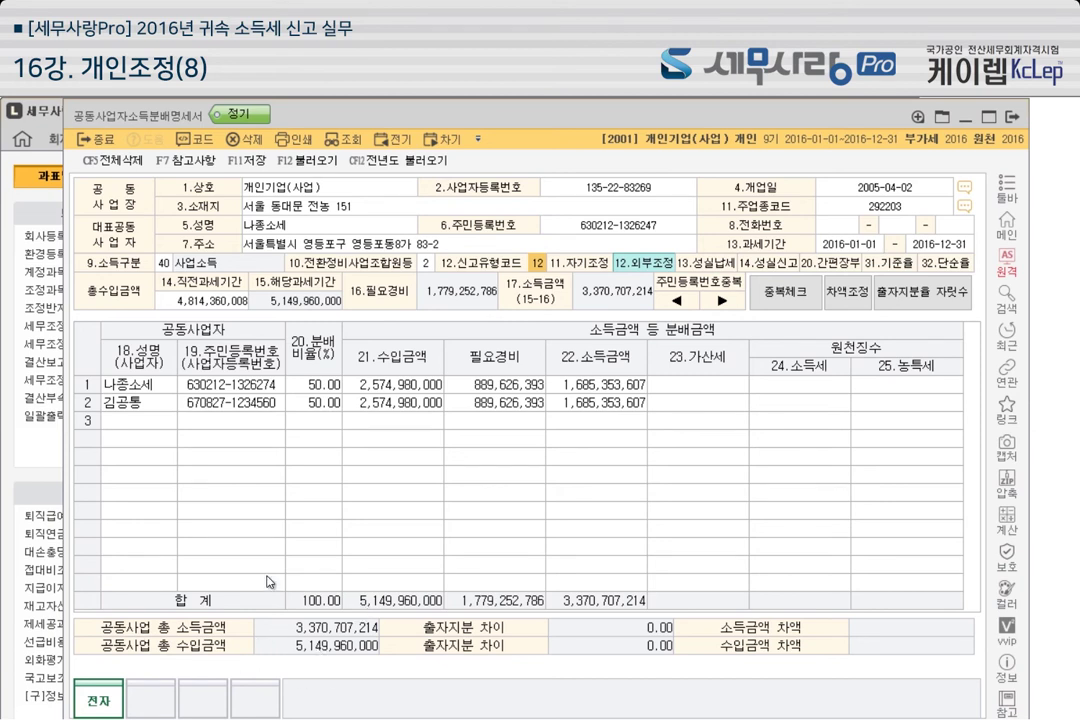
left_click(155, 390)
left_click(231, 385)
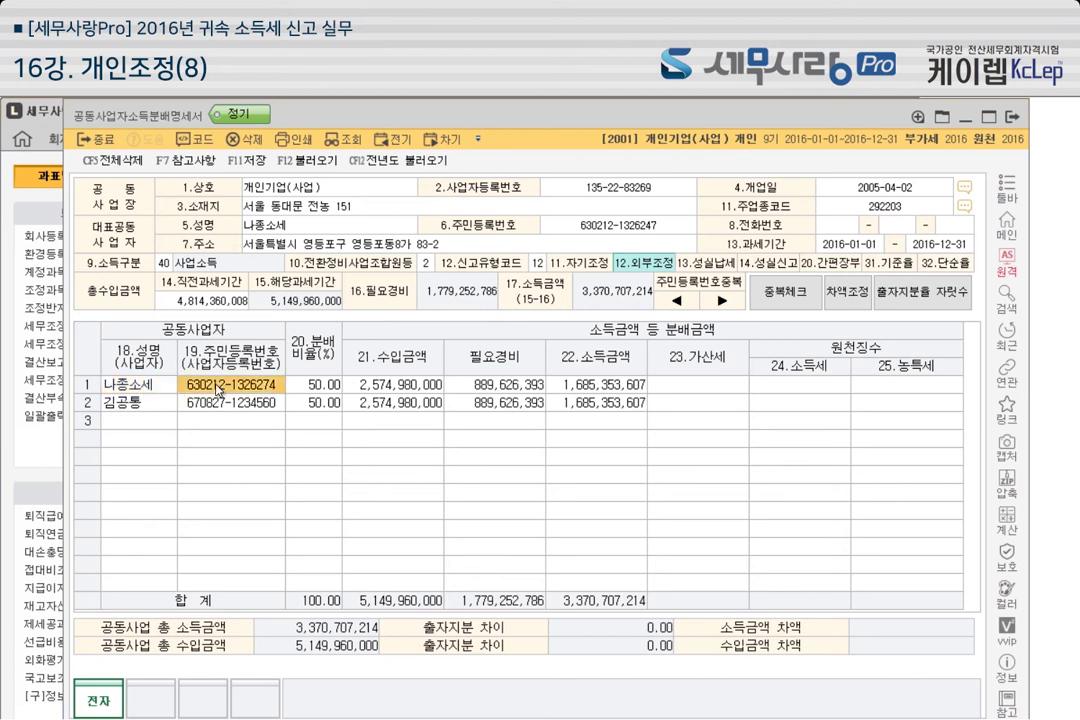
left_click(312, 386)
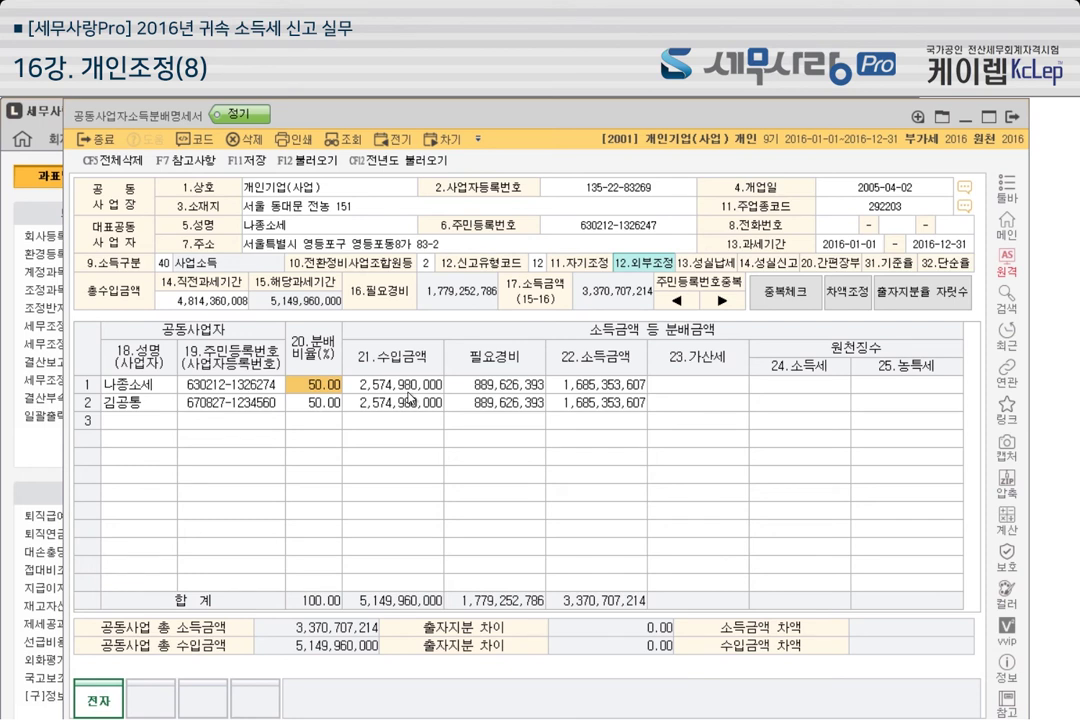
left_click(323, 401)
key("Up")
left_click(324, 404)
key("Up")
left_click(755, 382)
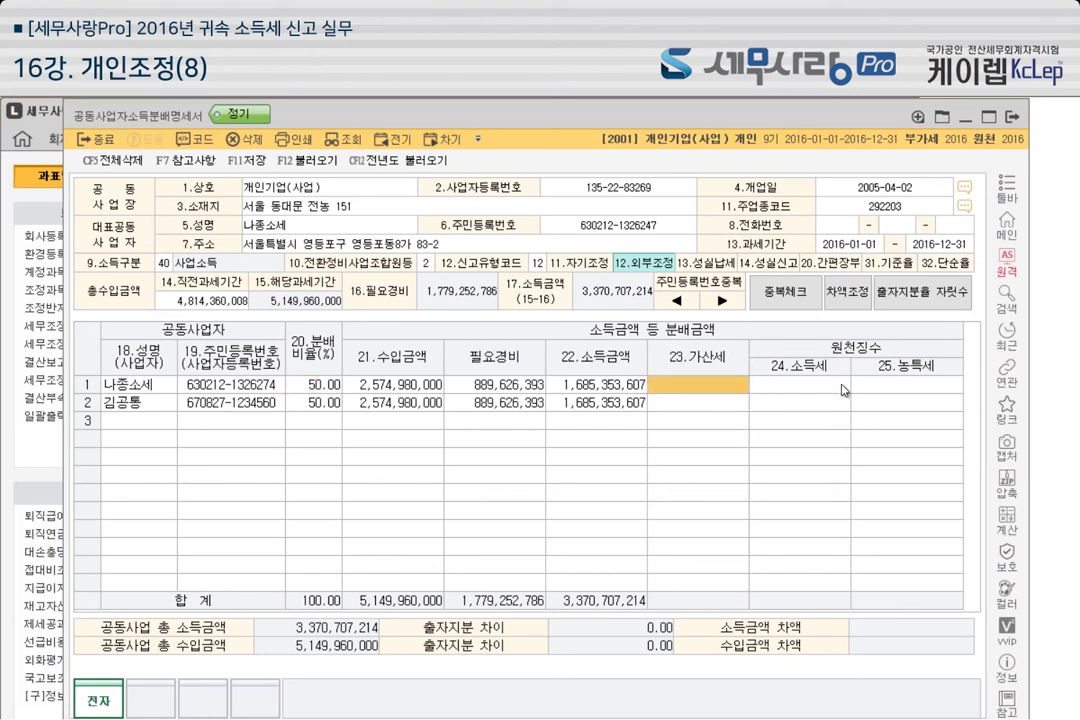
key("Left")
Check the 가산세명세서 in 종합소득세신고서 and close that return without saving
left_click(48, 595)
left_click(708, 256)
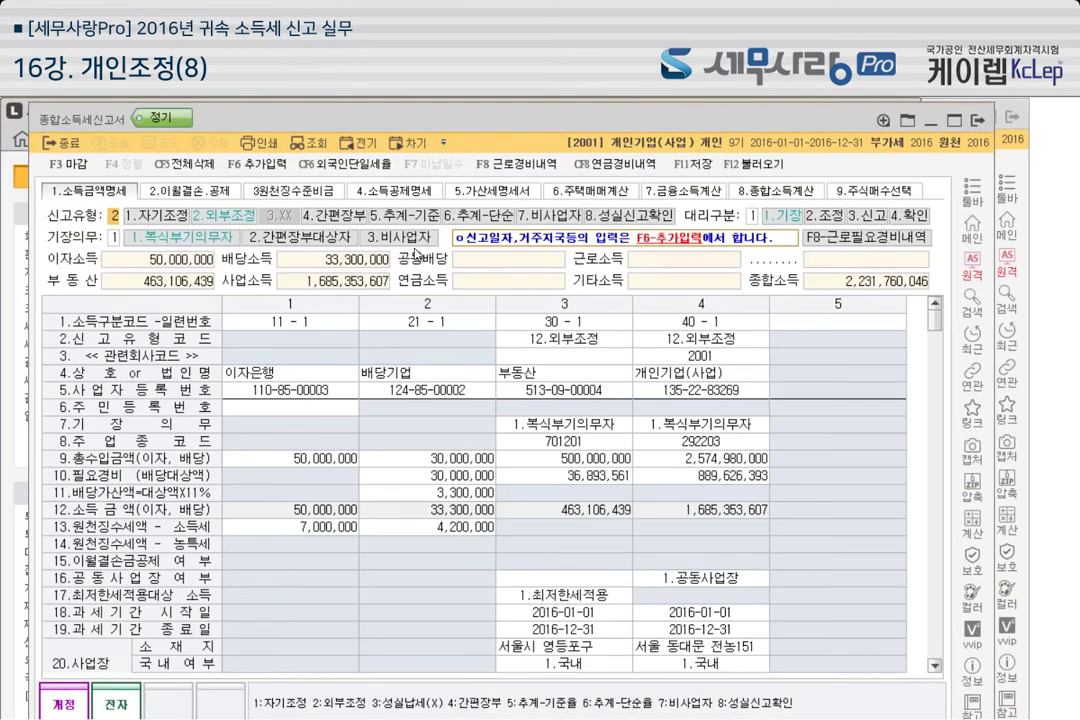
left_click(524, 193)
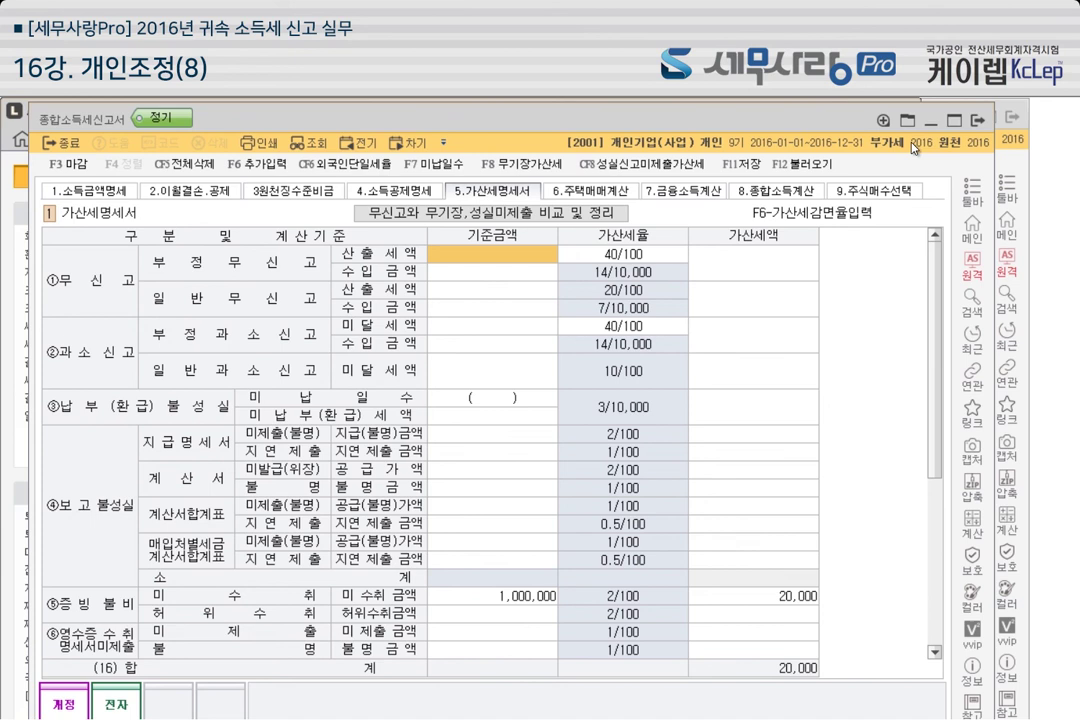
left_click(980, 122)
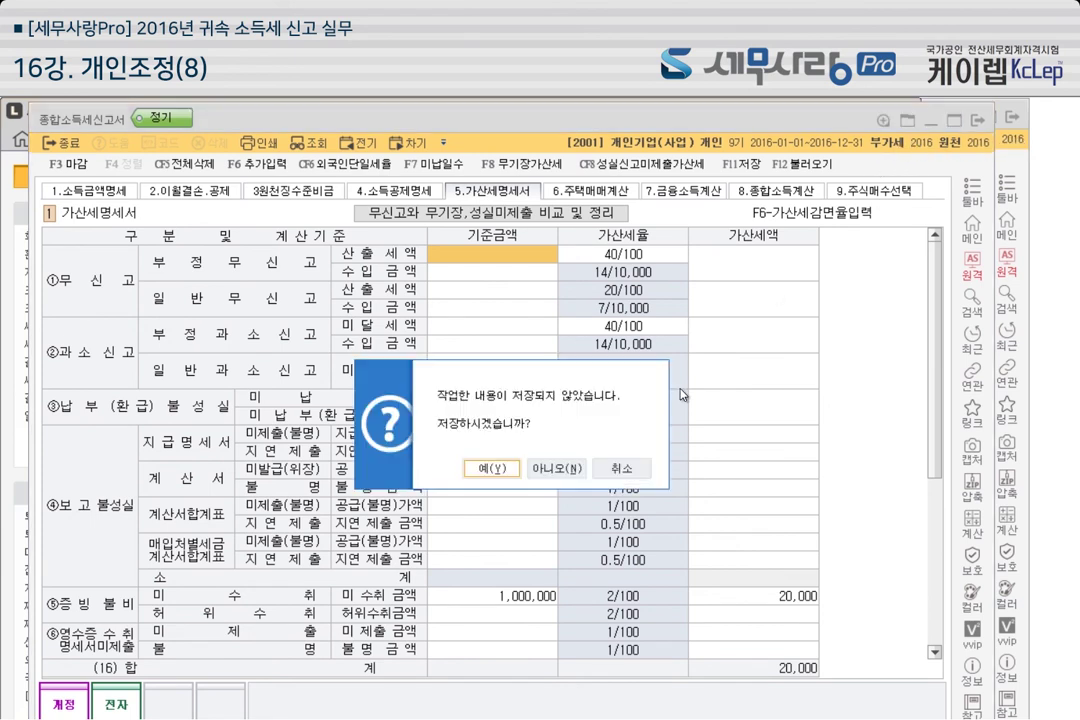
left_click(556, 468)
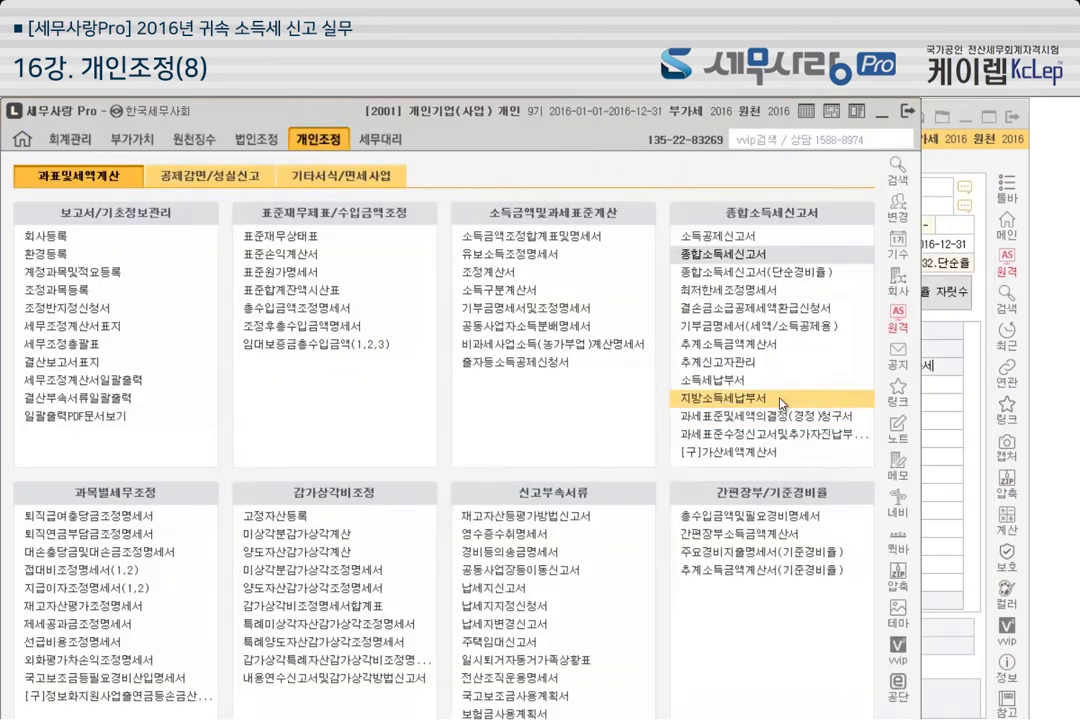
Return to 공동사업자소득분배명세서 and examine the 가산세 and 원천징수 소득세 and 농특세 fields for both joint owners
left_click(533, 326)
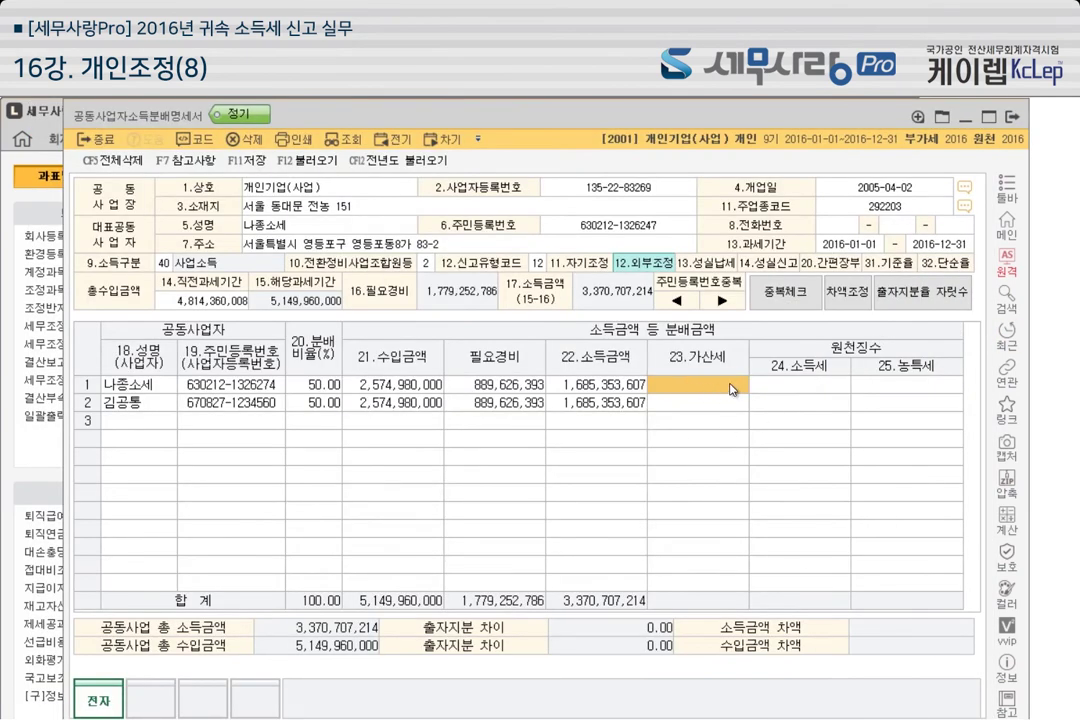
left_click(710, 406)
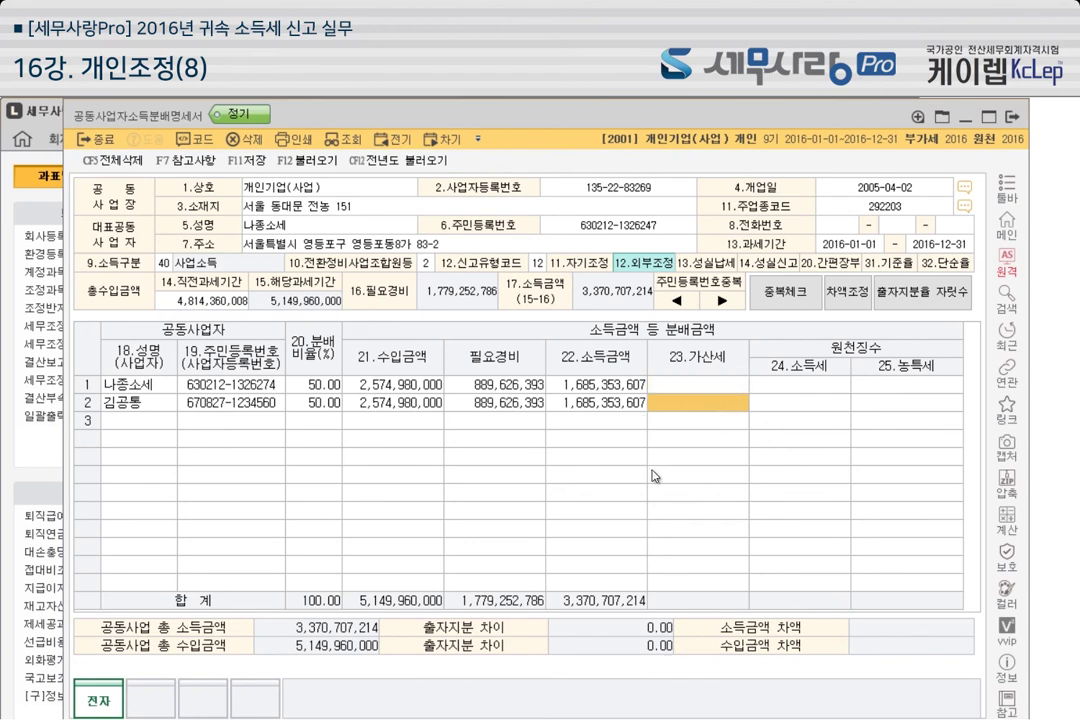
left_click(812, 404)
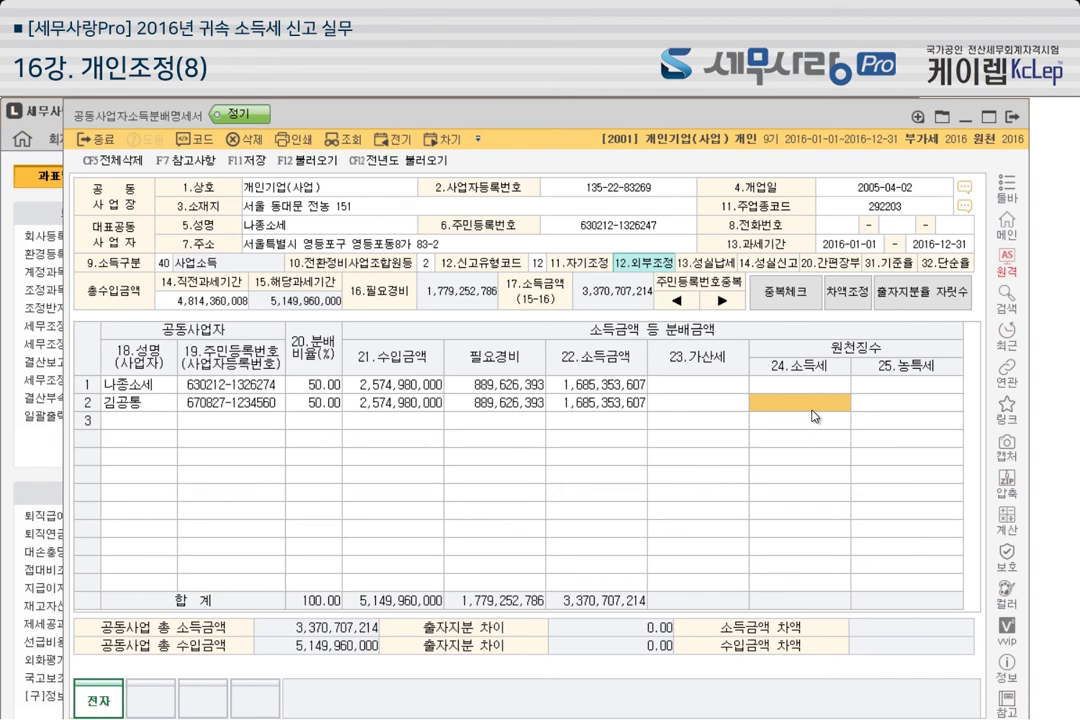
left_click(822, 388)
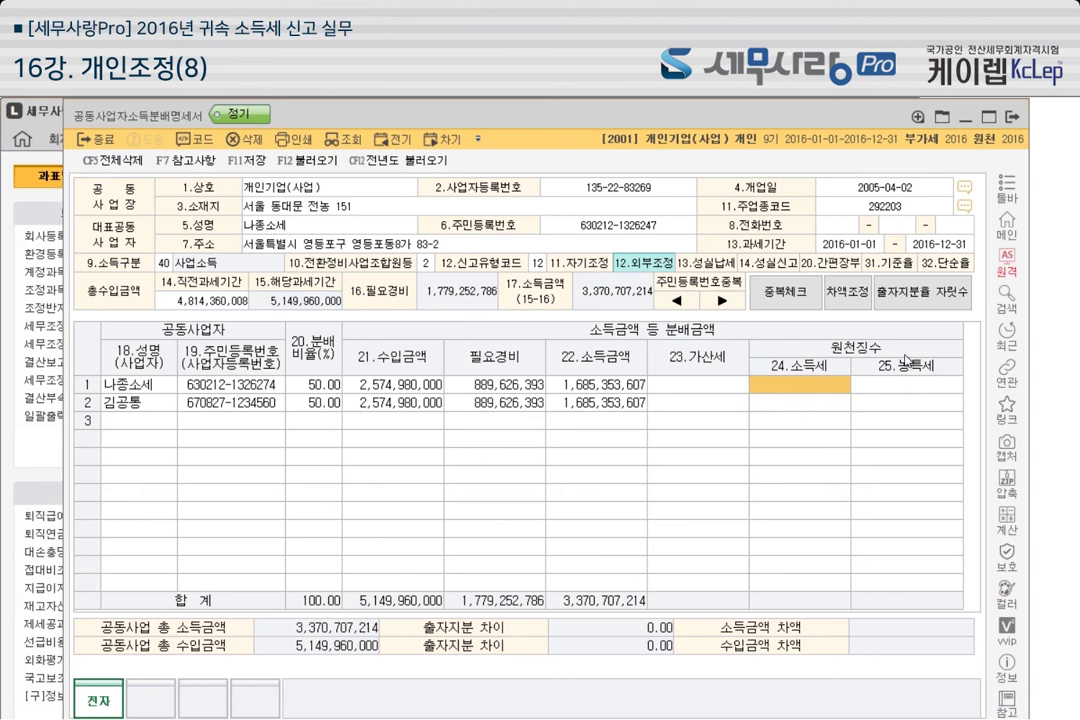
left_click(809, 405)
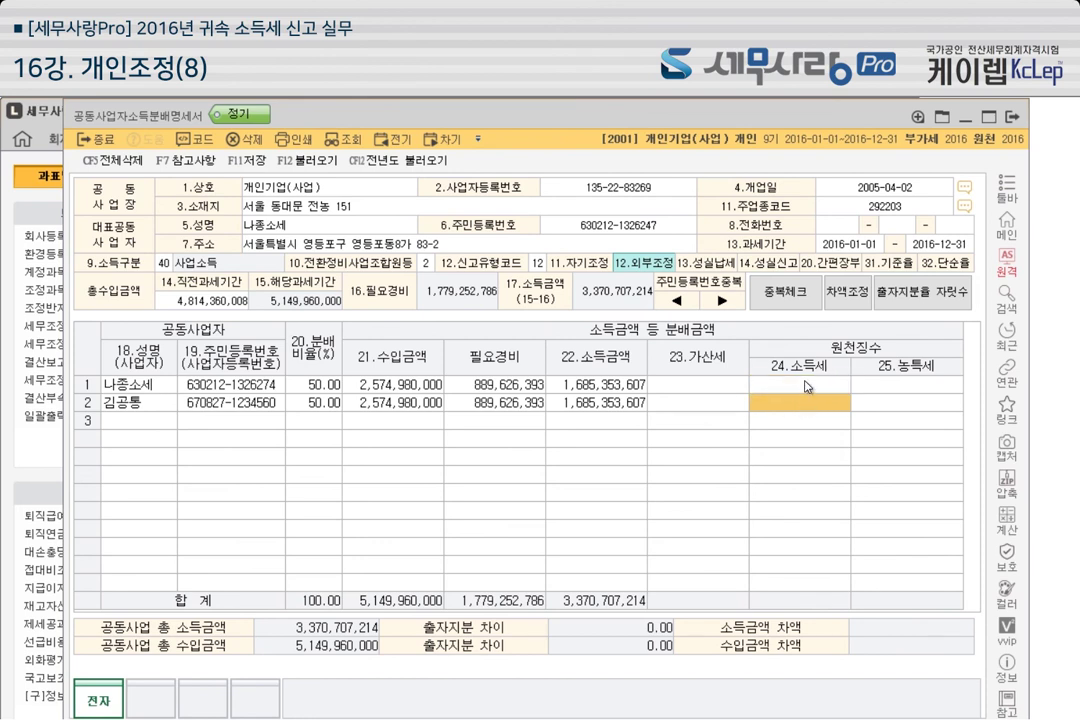
left_click(815, 384)
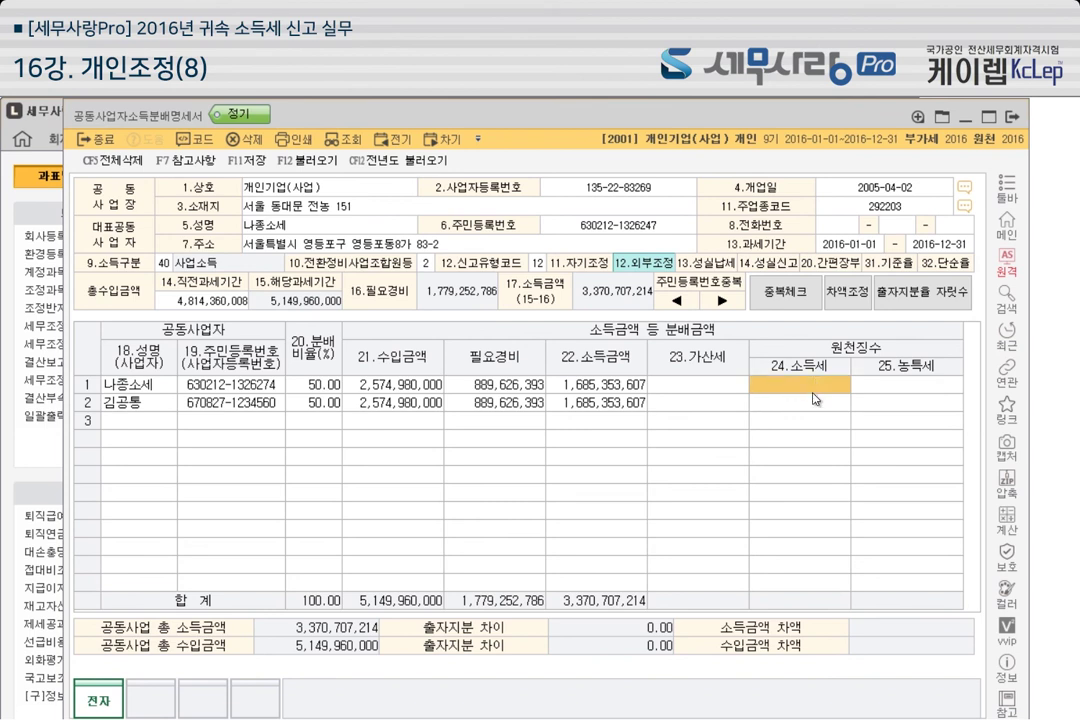
left_click(914, 388)
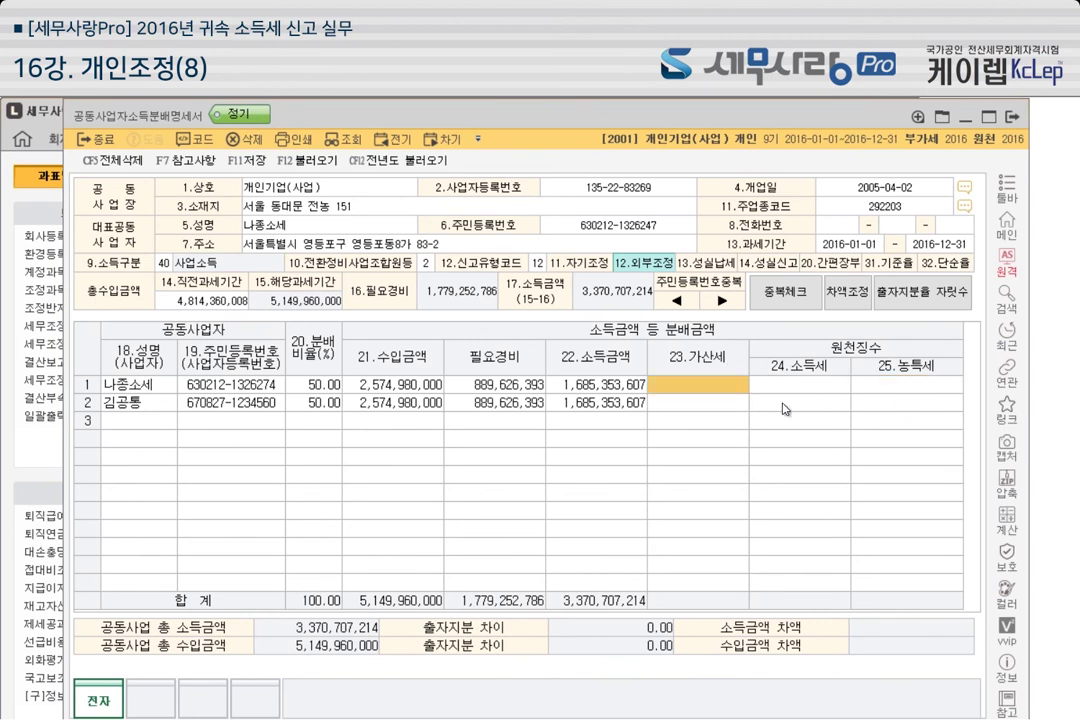
key("Left")
key("Left")
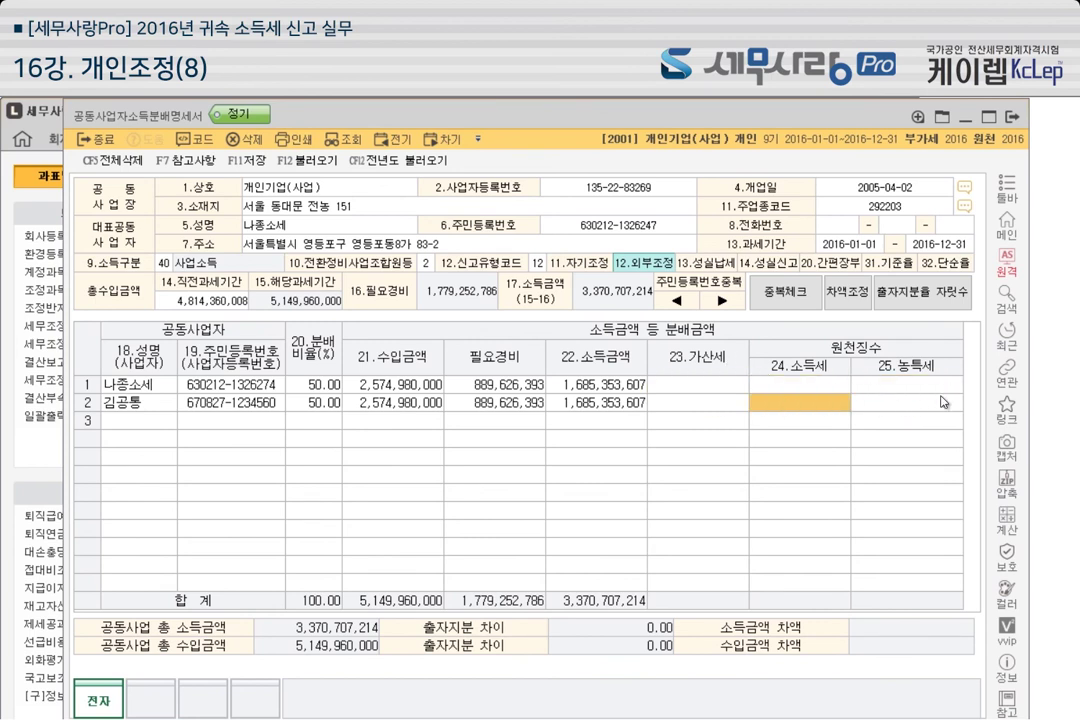
key("Right")
key("Right")
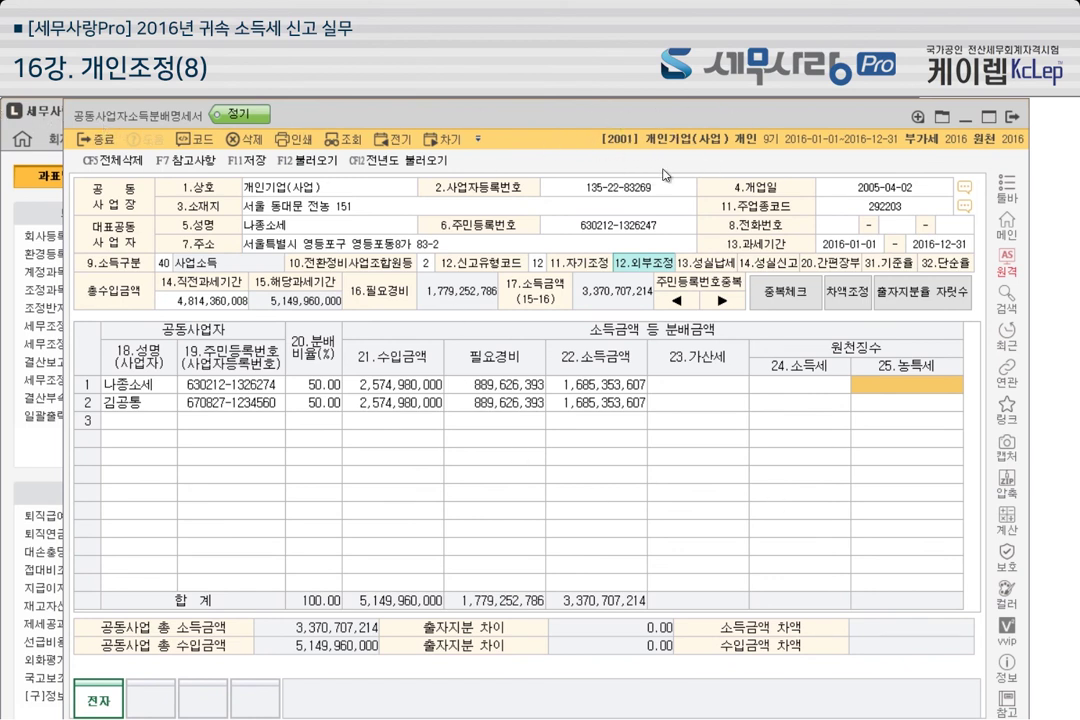
Close 공동사업자소득분배명세서, look over the 공제감면/성실신고 forms and return to the 과표및세액계산 forms
left_click(1011, 116)
left_click(574, 461)
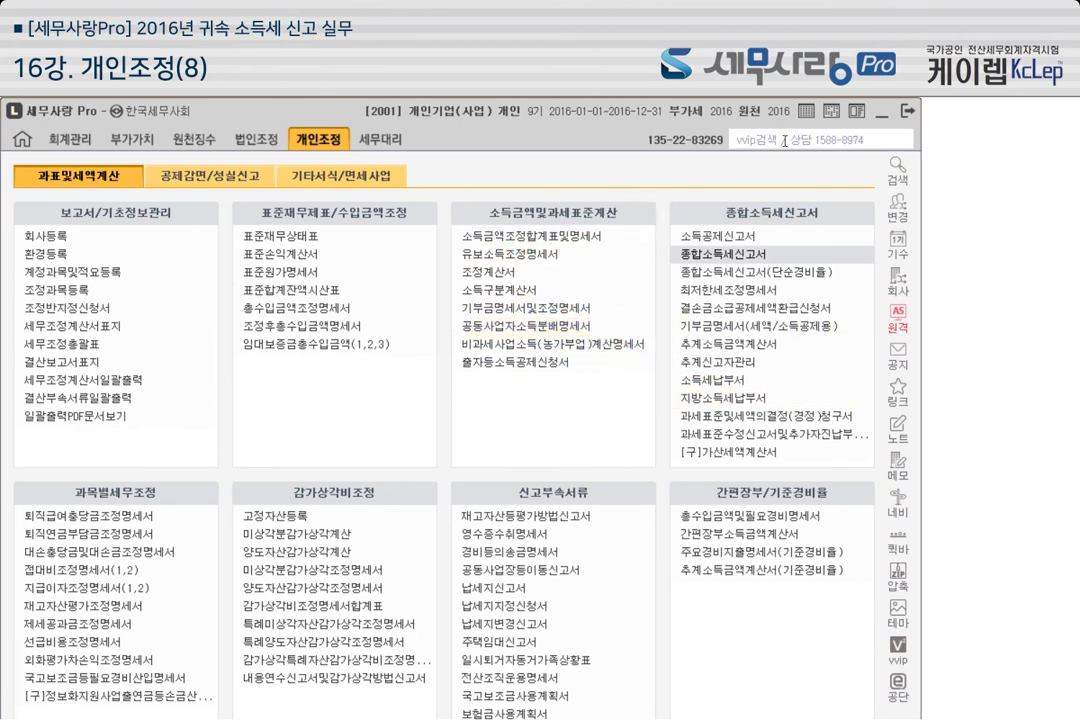
left_click(182, 186)
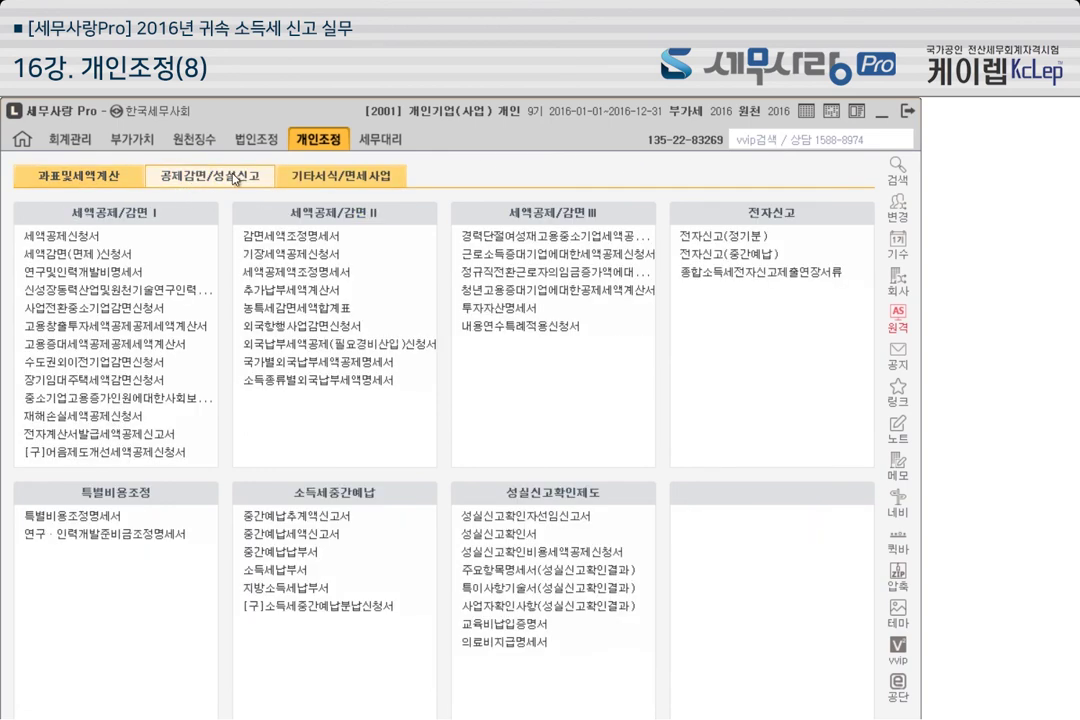
left_click(125, 176)
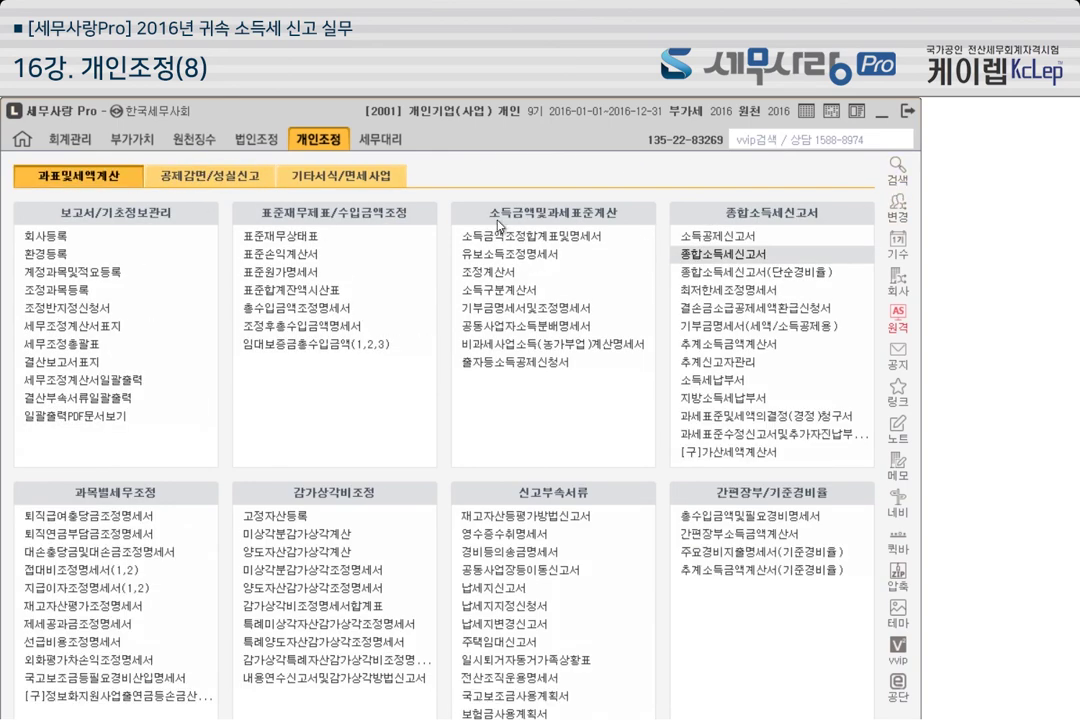